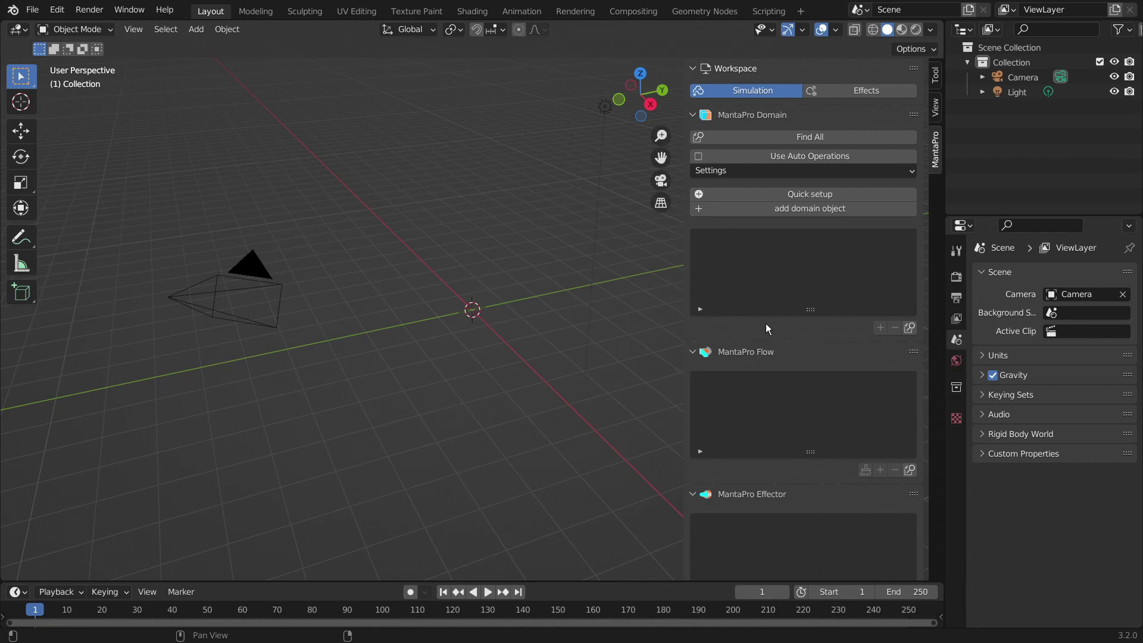
Step: Create a default gas simulation with Quick setup and set the domain's fire speed to 0.25
{"action": "left_click", "coordinate": [837, 195]}
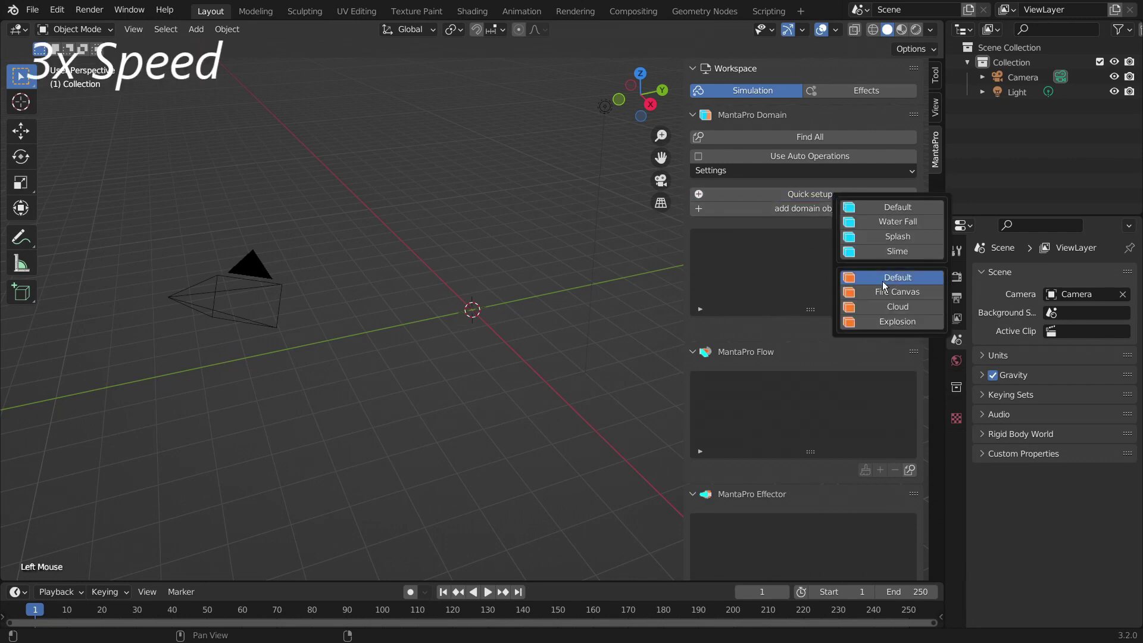
{"action": "left_click", "coordinate": [882, 281]}
{"action": "scroll", "coordinate": [833, 295], "scroll_direction": "down", "scroll_amount": 7}
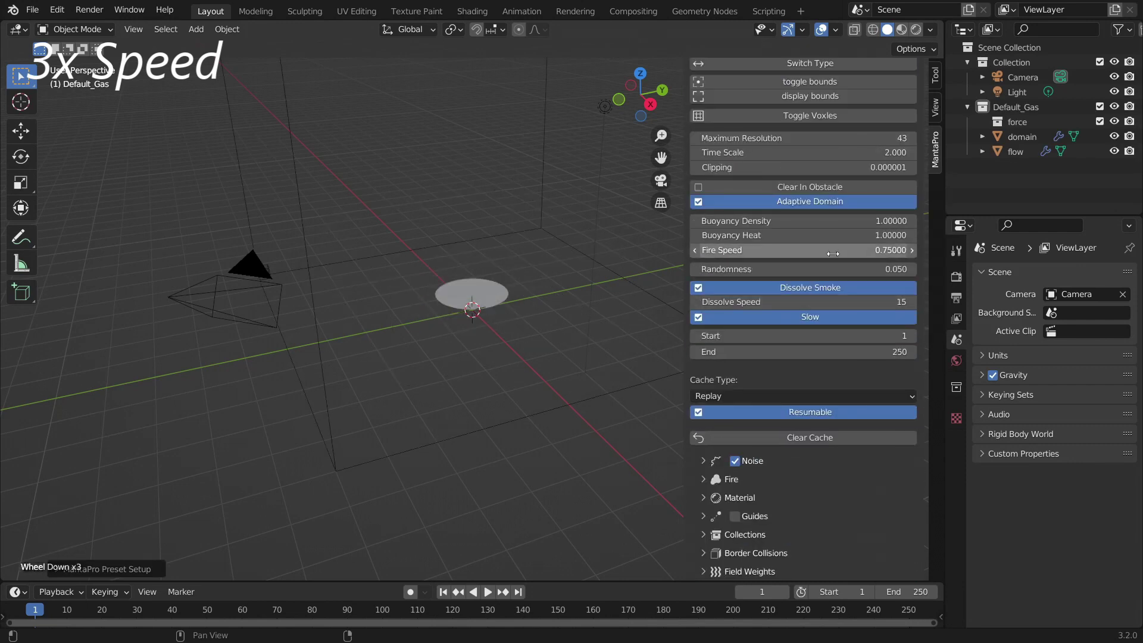
{"action": "left_click", "coordinate": [832, 254]}
Step: Set the flow object's flow type to Fire + Smoke
{"action": "scroll", "coordinate": [827, 251], "scroll_direction": "down", "scroll_amount": 8}
{"action": "left_click", "coordinate": [786, 290]}
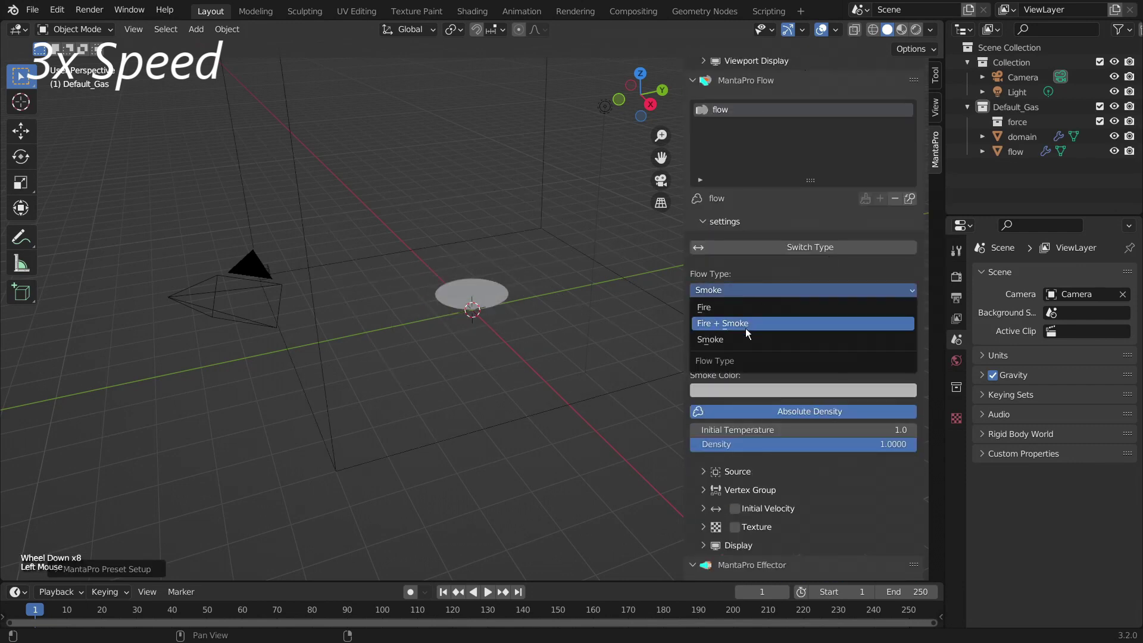
{"action": "left_click", "coordinate": [745, 327]}
{"action": "scroll", "coordinate": [441, 356], "scroll_direction": "down", "scroll_amount": 2}
{"action": "scroll", "coordinate": [441, 356], "scroll_direction": "up", "scroll_amount": 3}
Step: Play the simulation to preview the fire and smoke, stopping at frame 55
{"action": "key", "text": "ctrl+r"}
{"action": "middle_click_drag", "start_coordinate": [497, 276], "coordinate": [437, 291], "text": "shift"}
{"action": "key", "text": "shift+space"}
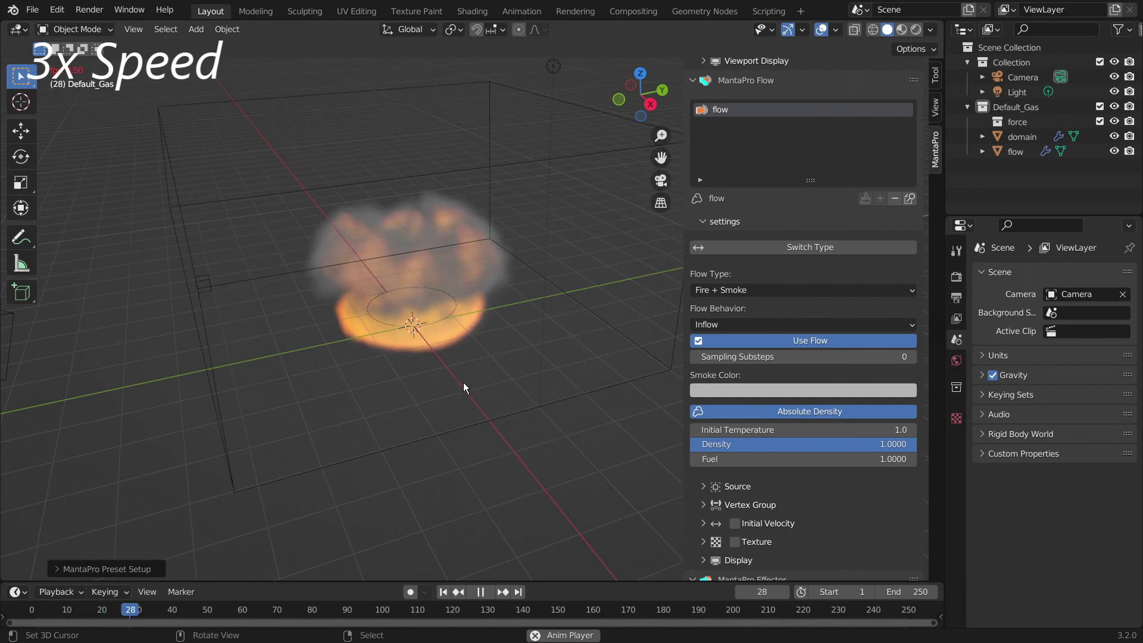
{"action": "middle_click_drag", "start_coordinate": [464, 382], "coordinate": [453, 327]}
{"action": "key", "text": "shift+space"}
Step: Set the domain's cache type to All and bake the whole simulation
{"action": "scroll", "coordinate": [827, 384], "scroll_direction": "up", "scroll_amount": 5}
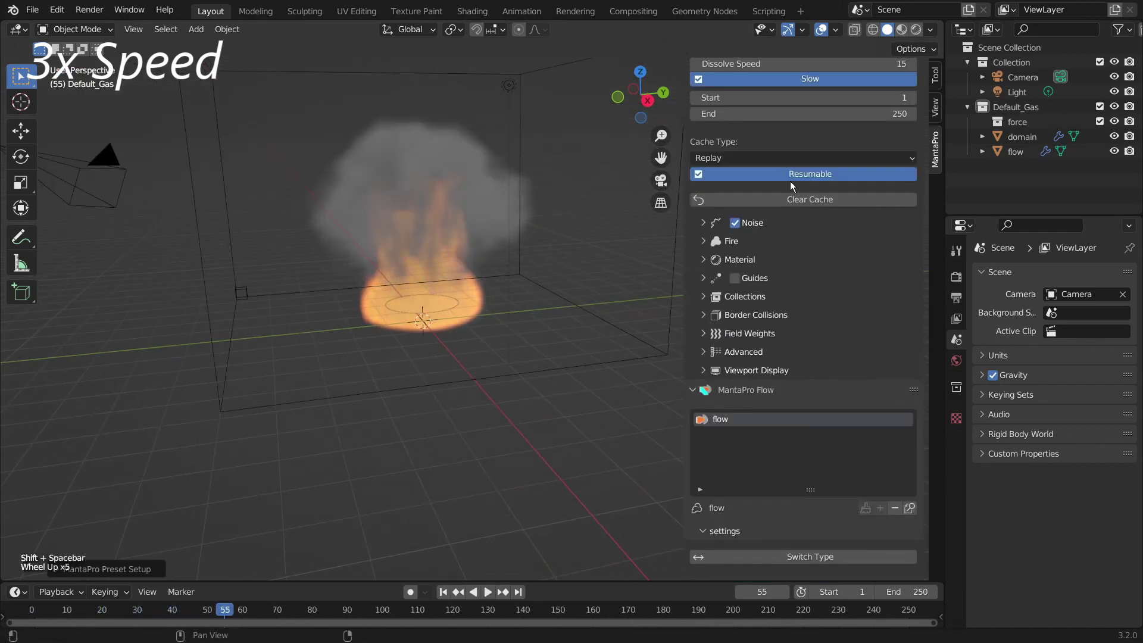
{"action": "left_click", "coordinate": [783, 159]}
{"action": "left_click", "coordinate": [767, 222]}
{"action": "left_click", "coordinate": [765, 213]}
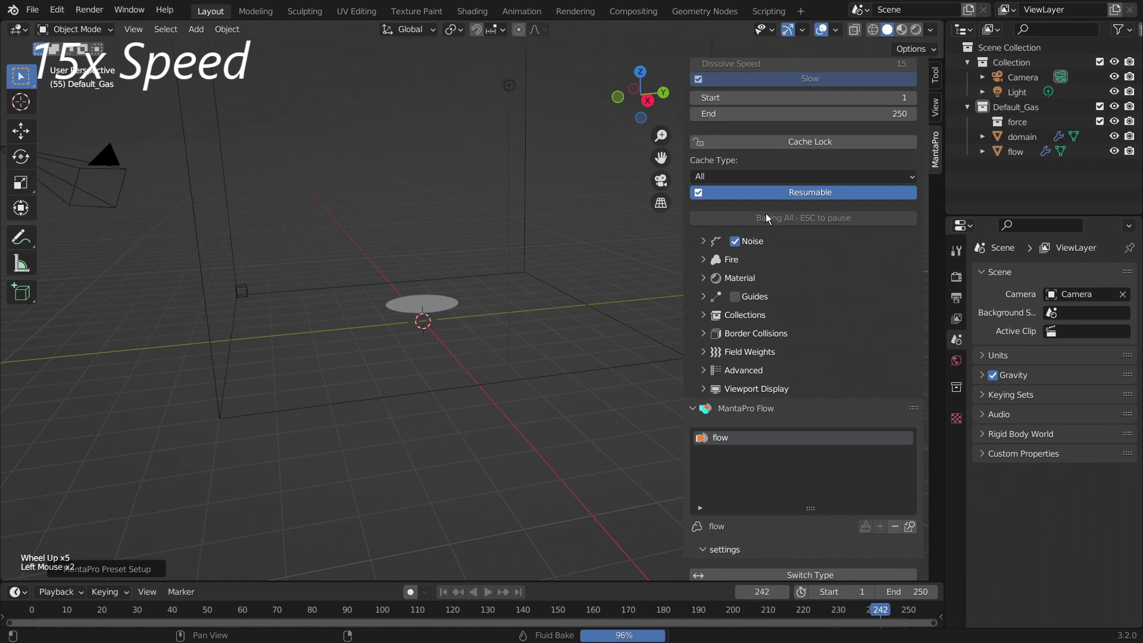
Step: Add the Ember post effect to the flow object
{"action": "scroll", "coordinate": [821, 337], "scroll_direction": "up", "scroll_amount": 7}
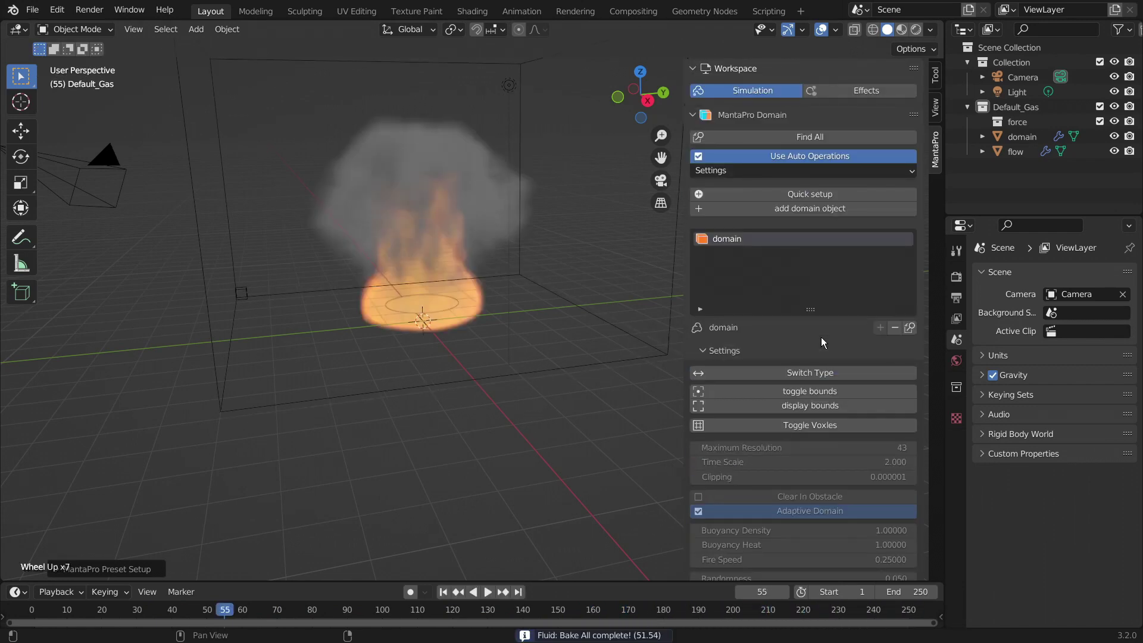
{"action": "left_click", "coordinate": [869, 90]}
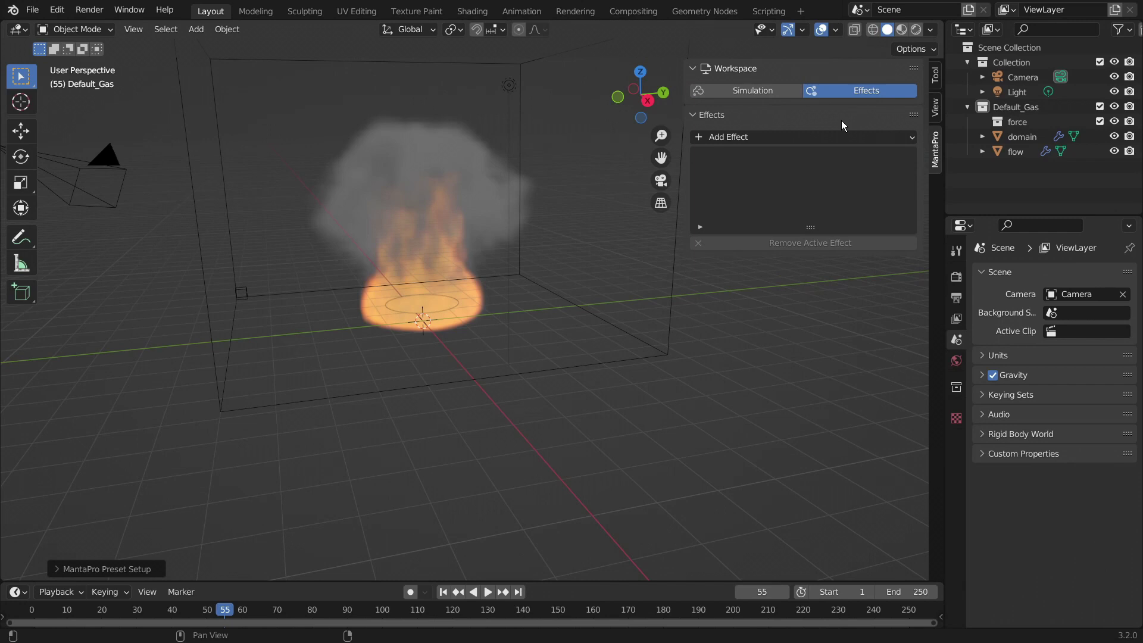
{"action": "left_click", "coordinate": [836, 138]}
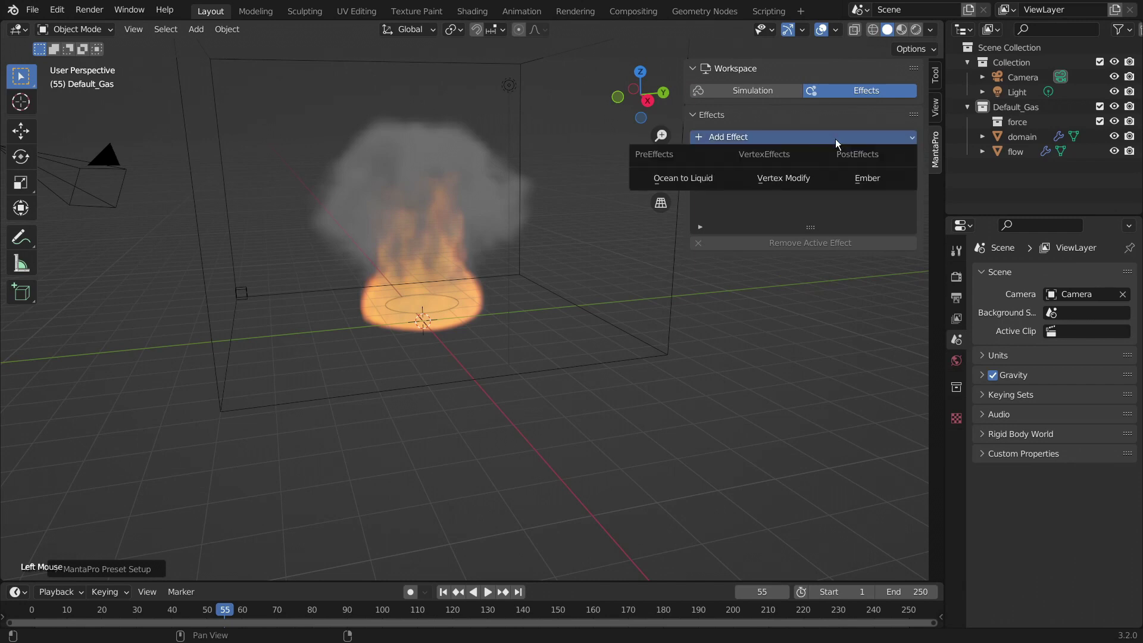
{"action": "left_click", "coordinate": [862, 184]}
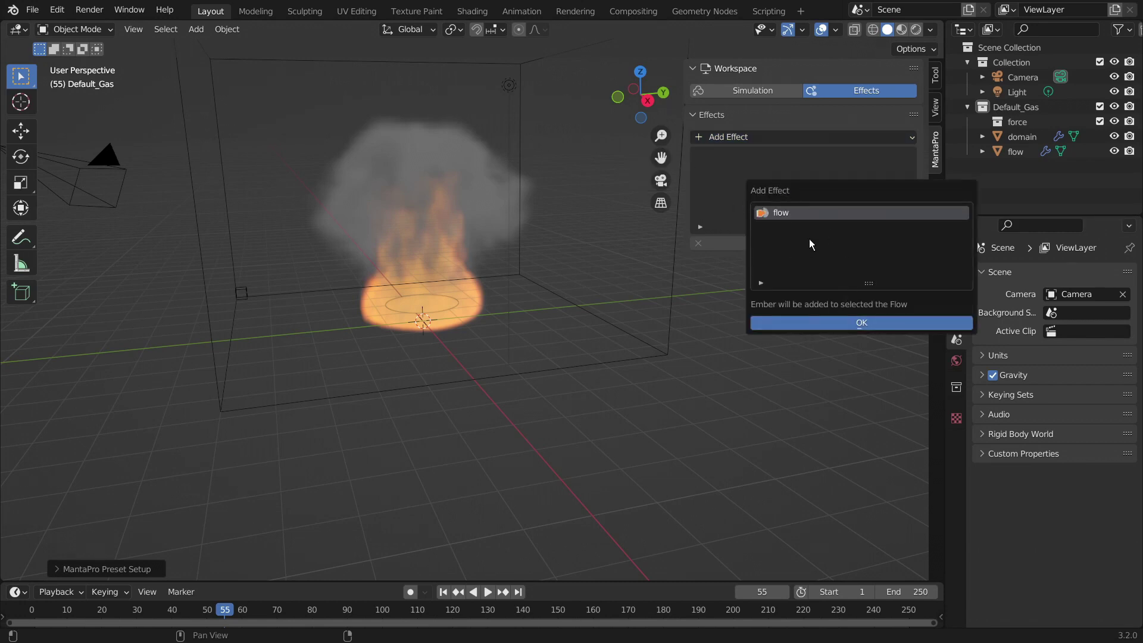
{"action": "left_click", "coordinate": [799, 323]}
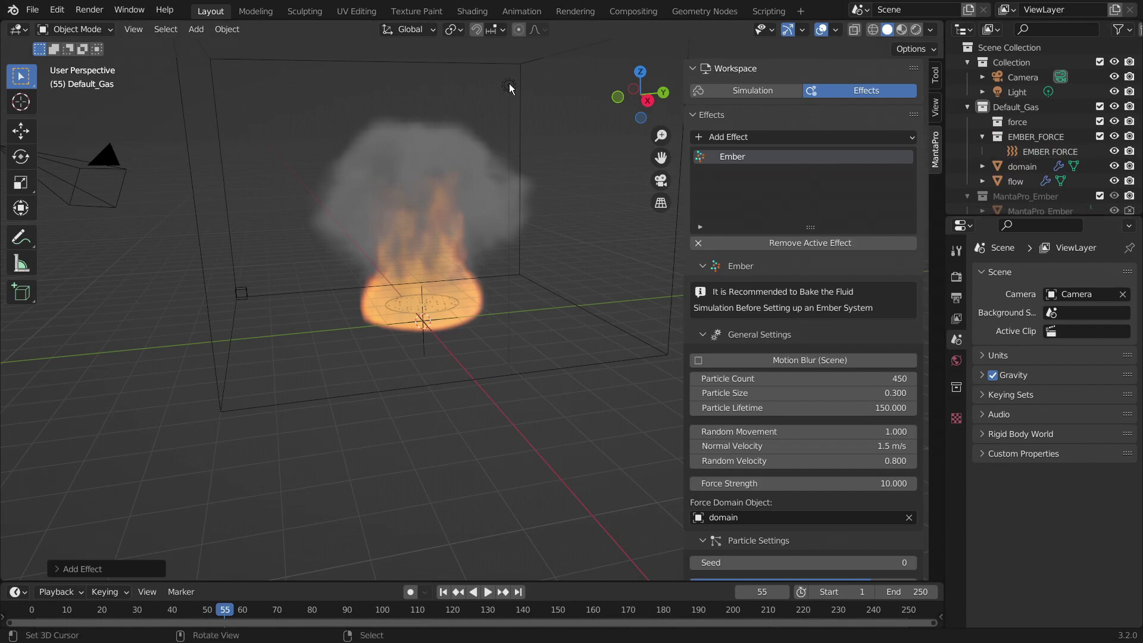
Step: Examine the ember particles on the flow disc at the base of the fire, close up and in full view
{"action": "scroll", "coordinate": [766, 379], "scroll_direction": "down", "scroll_amount": 3}
{"action": "scroll", "coordinate": [766, 378], "scroll_direction": "up", "scroll_amount": 3}
{"action": "scroll", "coordinate": [435, 316], "scroll_direction": "up", "scroll_amount": 4}
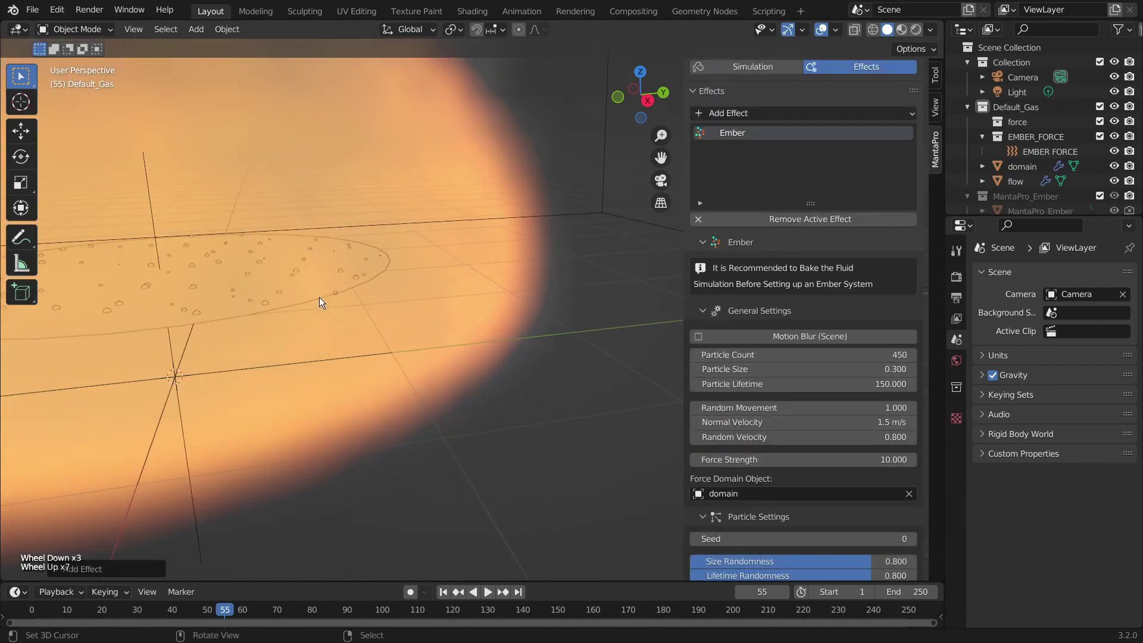
{"action": "middle_click_drag", "start_coordinate": [319, 298], "coordinate": [370, 505], "text": "shift"}
{"action": "scroll", "coordinate": [370, 505], "scroll_direction": "down", "scroll_amount": 2, "text": "ctrl"}
{"action": "scroll", "coordinate": [537, 286], "scroll_direction": "down", "scroll_amount": 1}
{"action": "scroll", "coordinate": [538, 285], "scroll_direction": "down", "scroll_amount": 2}
{"action": "scroll", "coordinate": [534, 255], "scroll_direction": "up", "scroll_amount": 2}
{"action": "middle_click_drag", "start_coordinate": [534, 255], "coordinate": [476, 372], "text": "shift"}
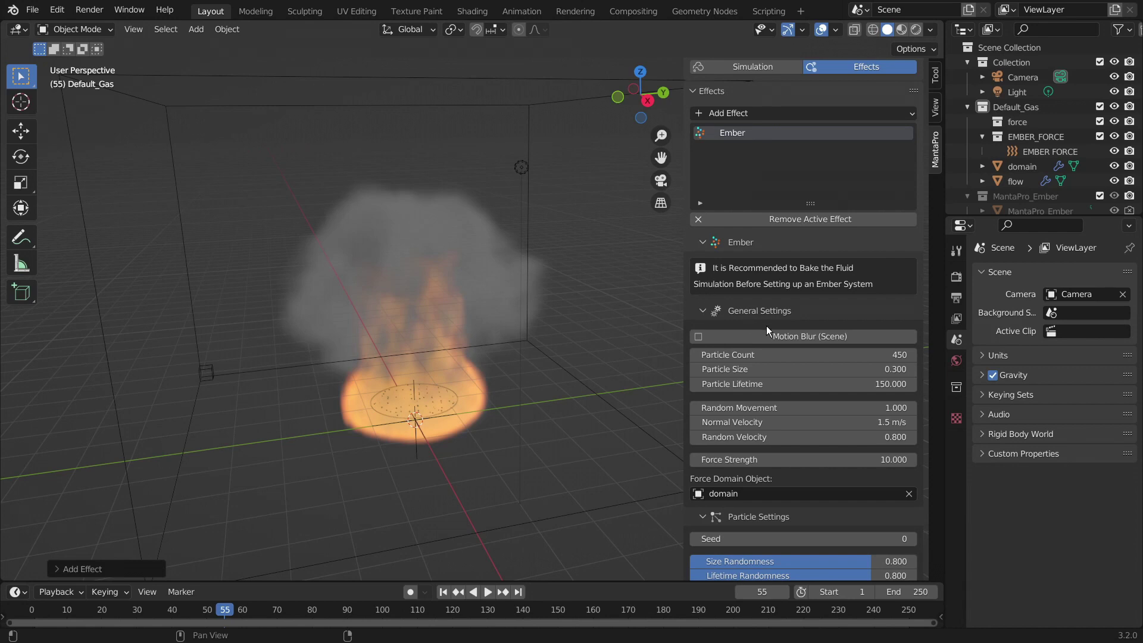
Step: Run Quick Toggle in the ember effect's particle settings
{"action": "scroll", "coordinate": [768, 333], "scroll_direction": "down", "scroll_amount": 5}
{"action": "left_click", "coordinate": [789, 462]}
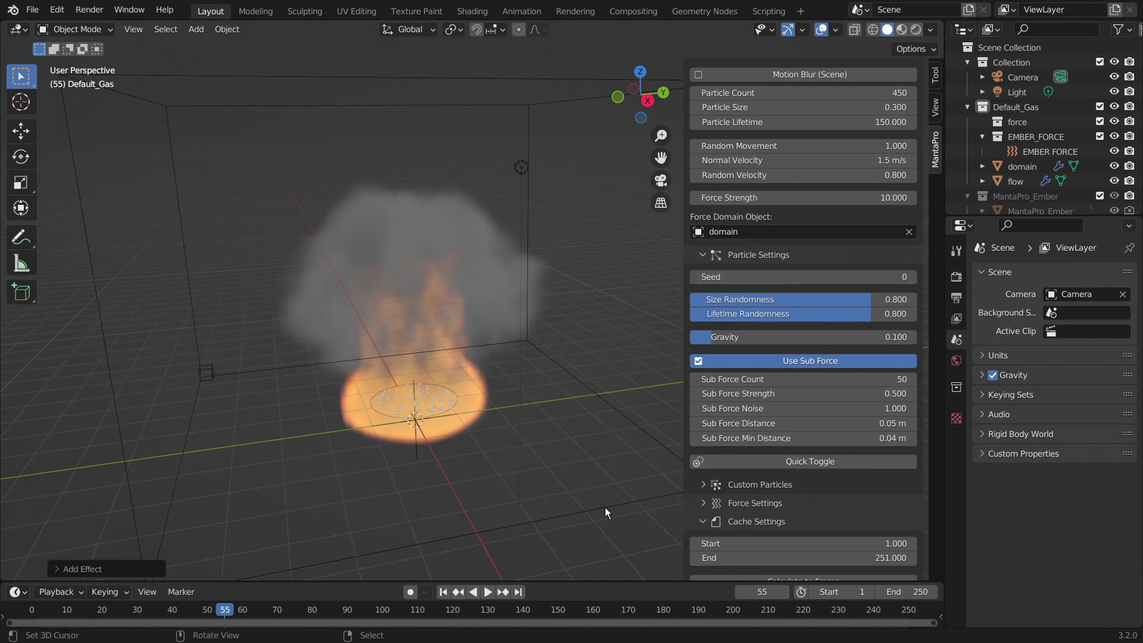
{"action": "scroll", "coordinate": [296, 539], "scroll_direction": "up", "scroll_amount": 2}
{"action": "scroll", "coordinate": [296, 539], "scroll_direction": "down", "scroll_amount": 2}
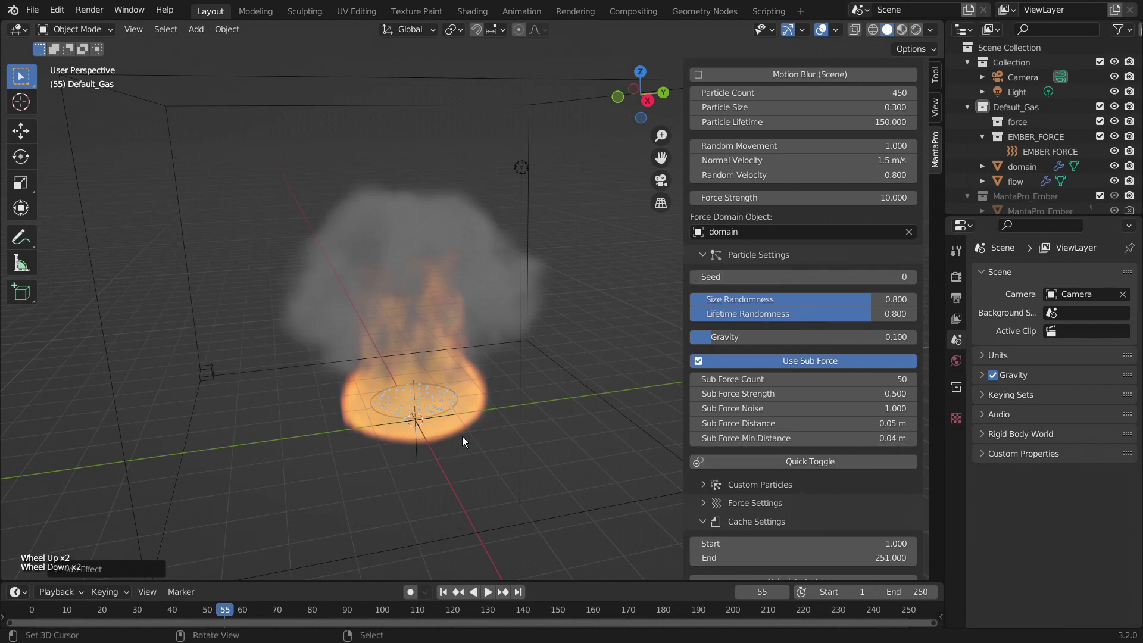
Step: Move the timeline to frame 118 and calculate the ember particle cache up to that frame
{"action": "left_click", "coordinate": [445, 612]}
{"action": "scroll", "coordinate": [829, 503], "scroll_direction": "down", "scroll_amount": 3}
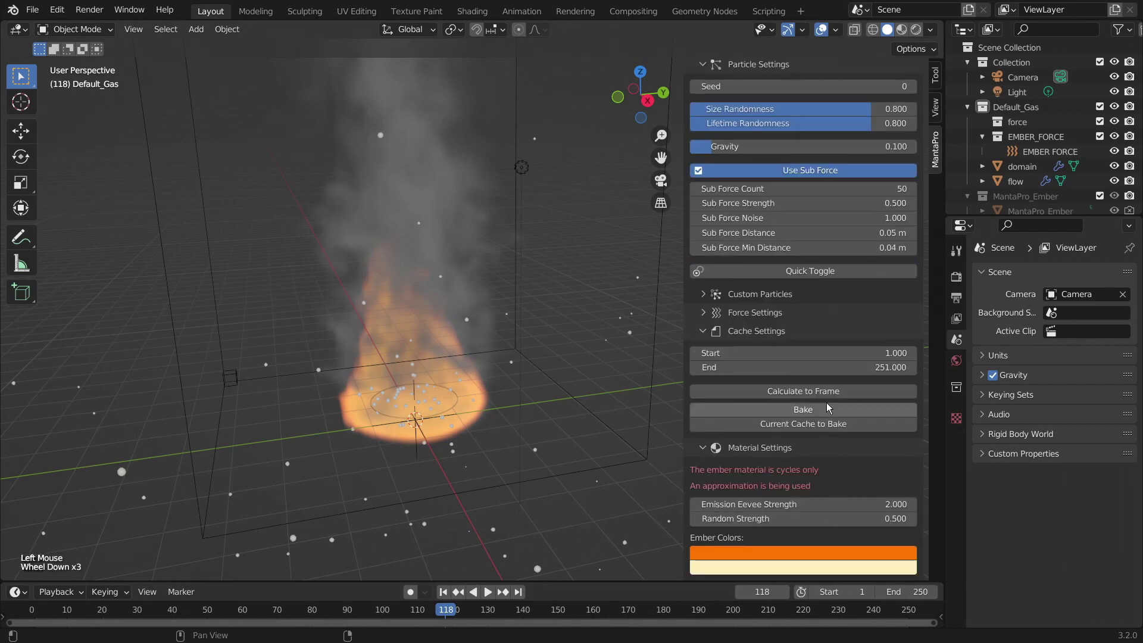
{"action": "left_click", "coordinate": [828, 392]}
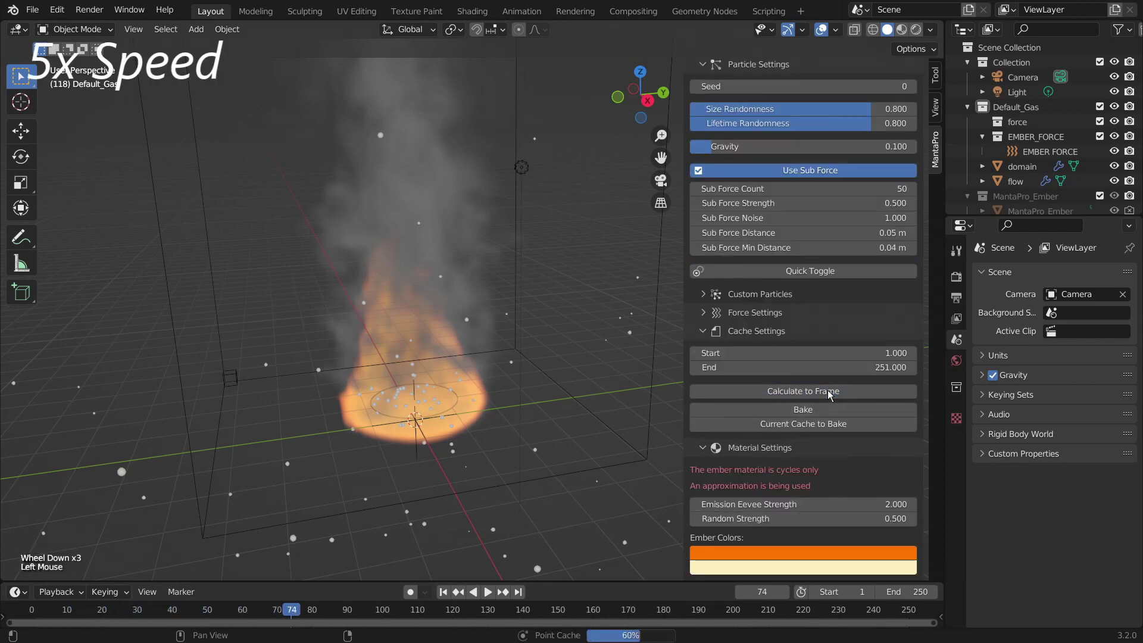
Step: Examine the calculated embers in the flame and smoke column from several angles and distances
{"action": "scroll", "coordinate": [596, 357], "scroll_direction": "down", "scroll_amount": 3}
{"action": "middle_click_drag", "start_coordinate": [601, 381], "coordinate": [563, 330]}
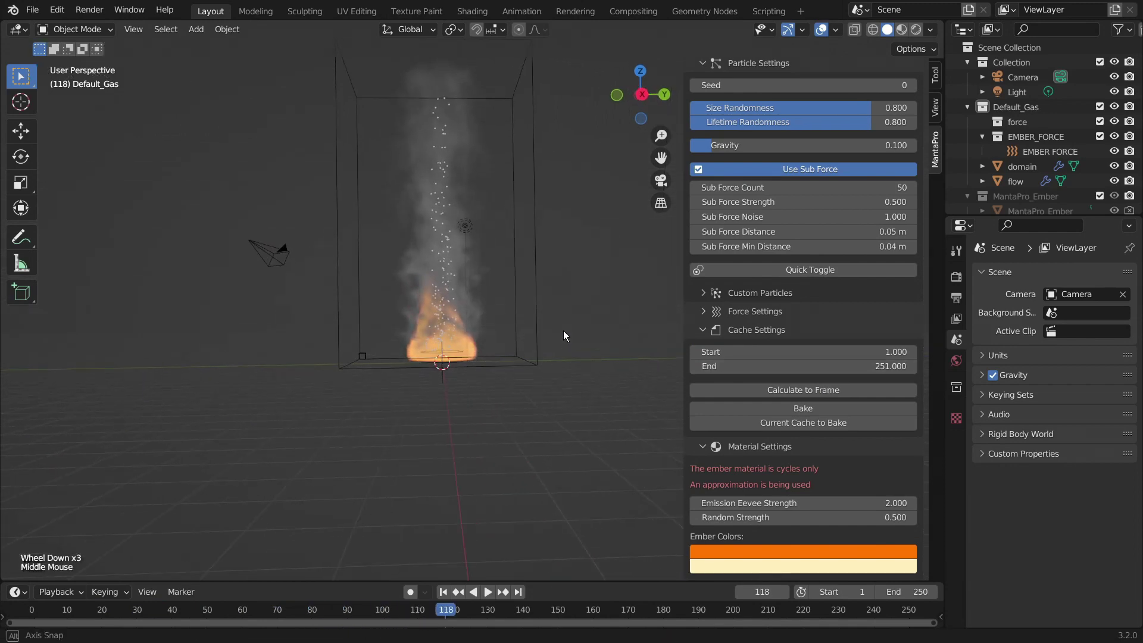
{"action": "scroll", "coordinate": [563, 334], "scroll_direction": "up", "scroll_amount": 1}
{"action": "scroll", "coordinate": [506, 369], "scroll_direction": "up", "scroll_amount": 1, "text": "ctrl"}
{"action": "middle_click_drag", "start_coordinate": [459, 384], "coordinate": [560, 398], "text": "ctrl"}
{"action": "scroll", "coordinate": [472, 429], "scroll_direction": "down", "scroll_amount": 1}
Step: Enable scene motion blur in the ember effect's general settings
{"action": "scroll", "coordinate": [841, 392], "scroll_direction": "up", "scroll_amount": 4}
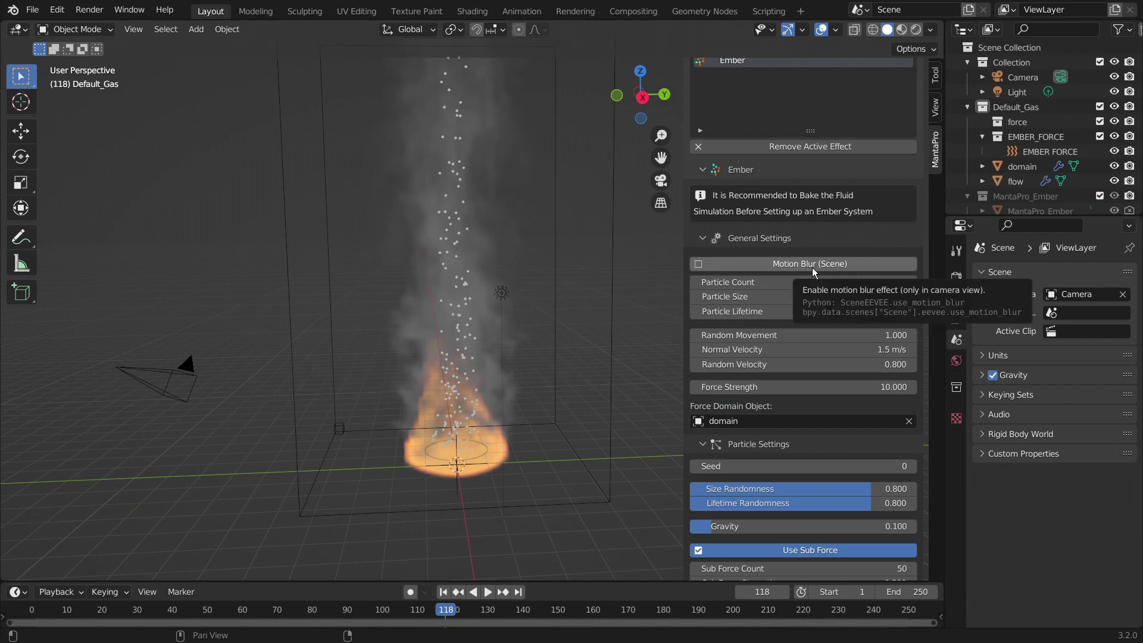
{"action": "left_click", "coordinate": [956, 277]}
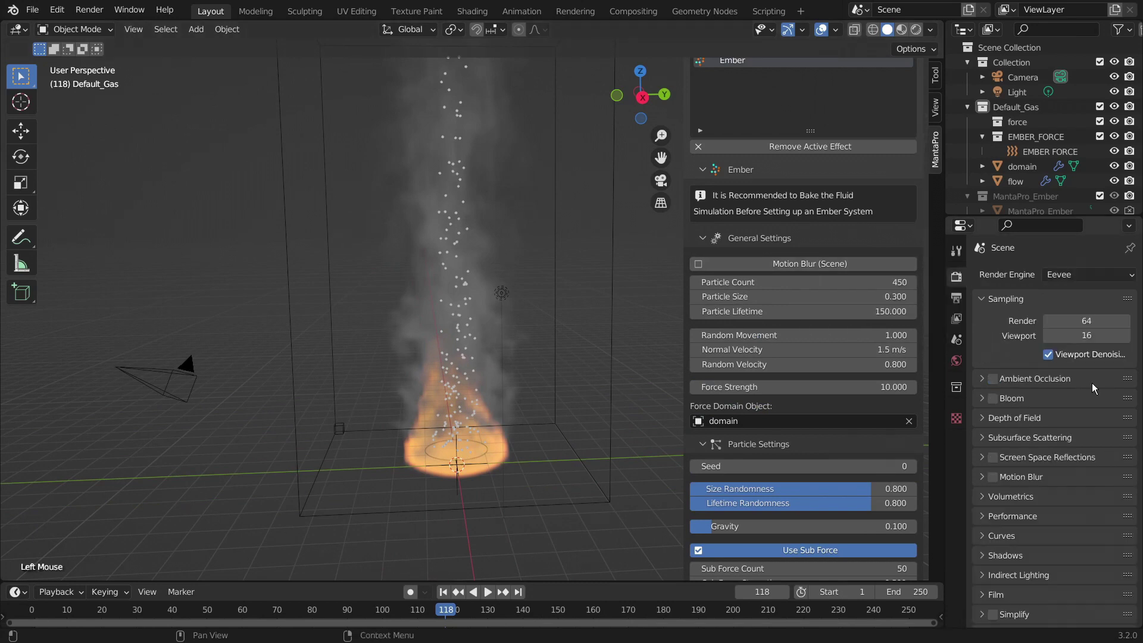
{"action": "left_click", "coordinate": [994, 477]}
{"action": "left_click", "coordinate": [994, 476]}
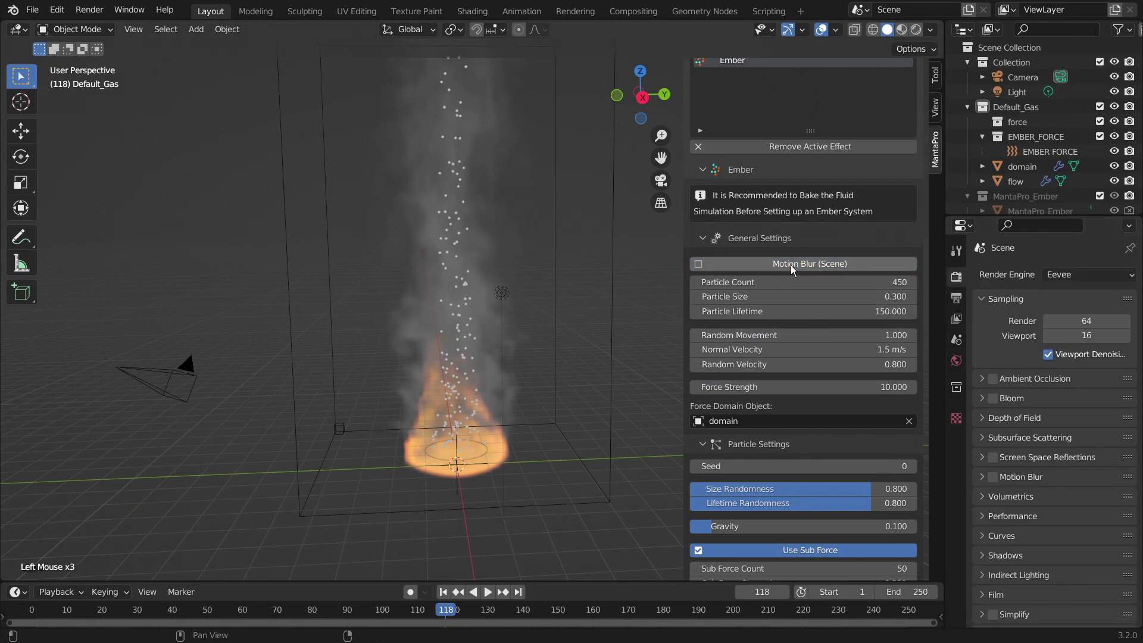
{"action": "left_click", "coordinate": [797, 269]}
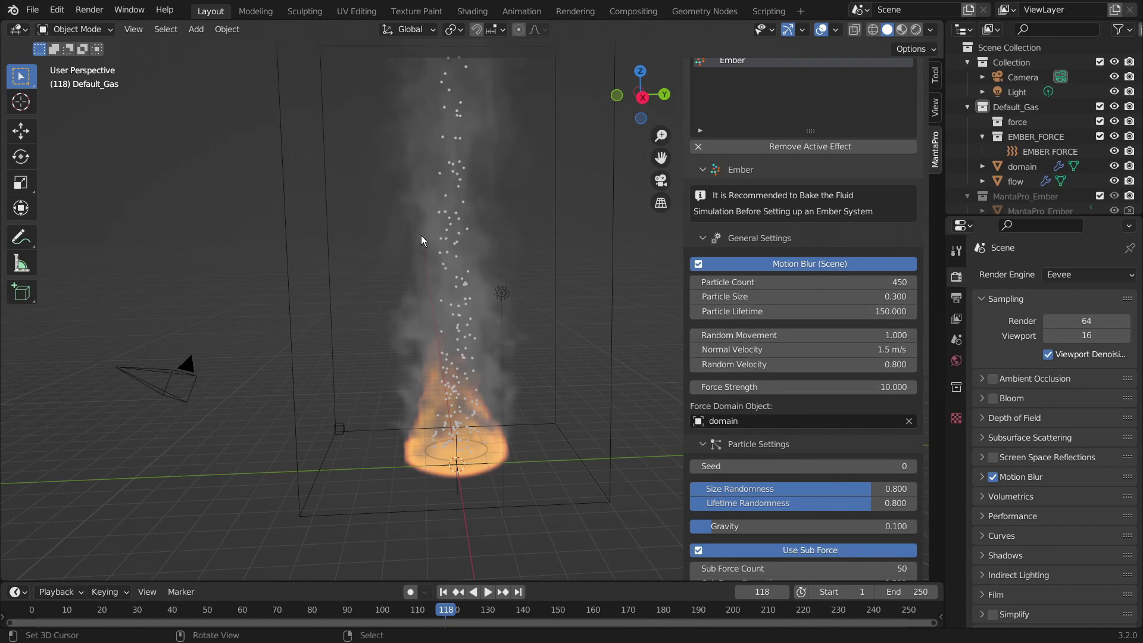
Step: Examine how the embers move and spread at frame 118, from the smoke column down to the flame base
{"action": "scroll", "coordinate": [421, 239], "scroll_direction": "up", "scroll_amount": 2}
{"action": "scroll", "coordinate": [398, 266], "scroll_direction": "down", "scroll_amount": 3}
{"action": "scroll", "coordinate": [373, 237], "scroll_direction": "up", "scroll_amount": 1}
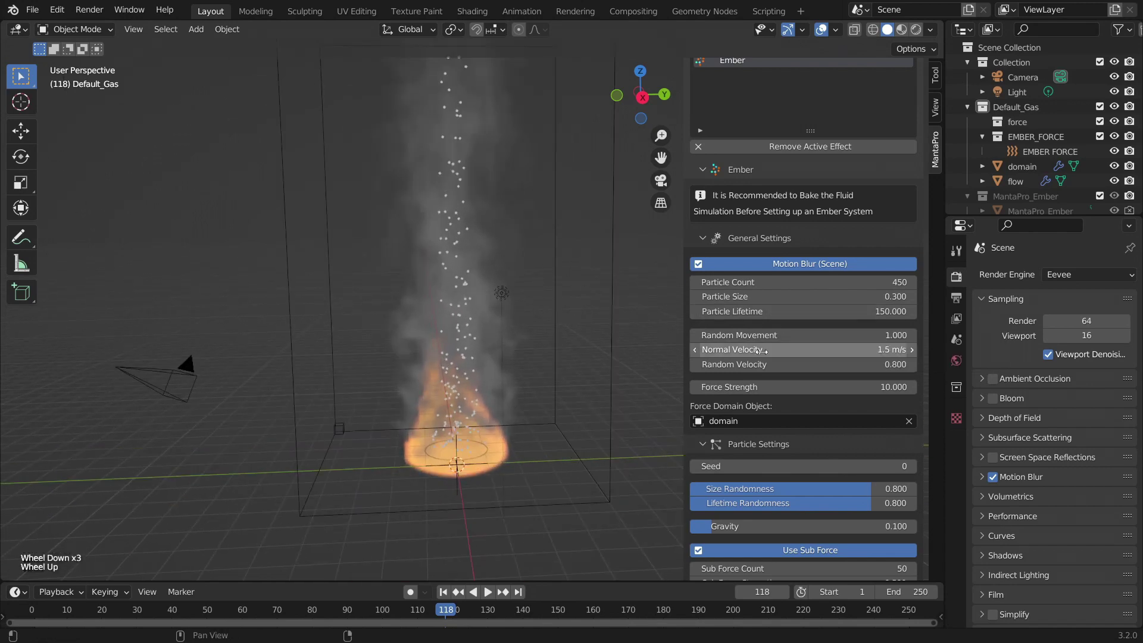
{"action": "scroll", "coordinate": [508, 508], "scroll_direction": "up", "scroll_amount": 4}
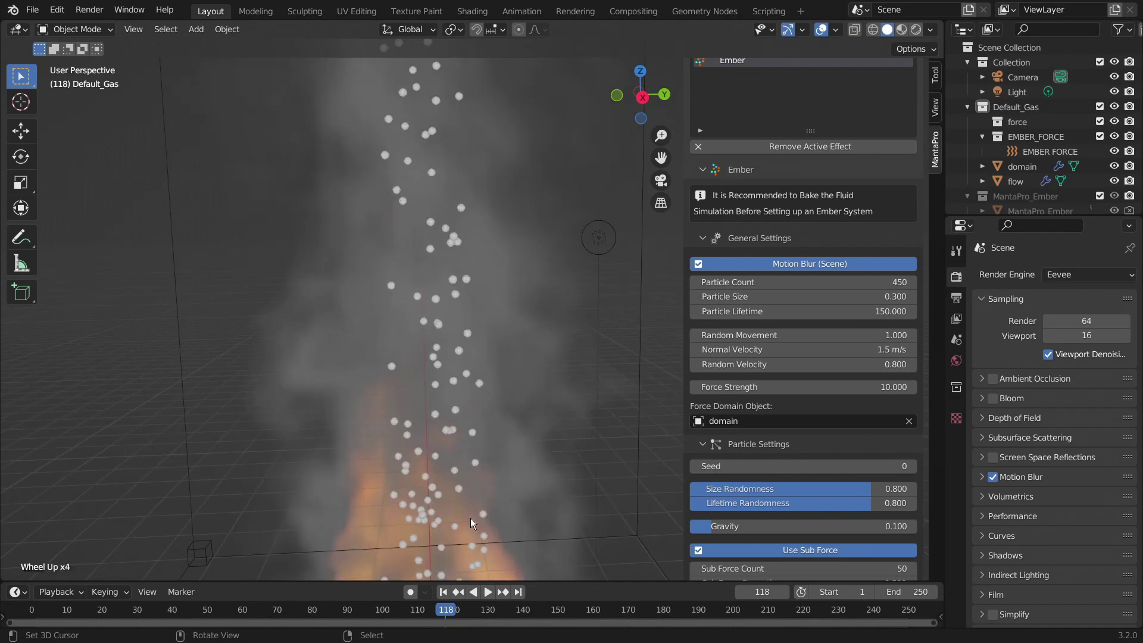
{"action": "middle_click_drag", "start_coordinate": [471, 521], "coordinate": [502, 216], "text": "shift"}
{"action": "scroll", "coordinate": [502, 210], "scroll_direction": "down", "scroll_amount": 1}
{"action": "scroll", "coordinate": [502, 210], "scroll_direction": "up", "scroll_amount": 1, "text": "ctrl"}
{"action": "middle_click_drag", "start_coordinate": [477, 417], "coordinate": [467, 312], "text": "ctrl"}
{"action": "middle_click_drag", "start_coordinate": [538, 491], "coordinate": [544, 453], "text": "shift"}
{"action": "scroll", "coordinate": [420, 377], "scroll_direction": "down", "scroll_amount": 5}
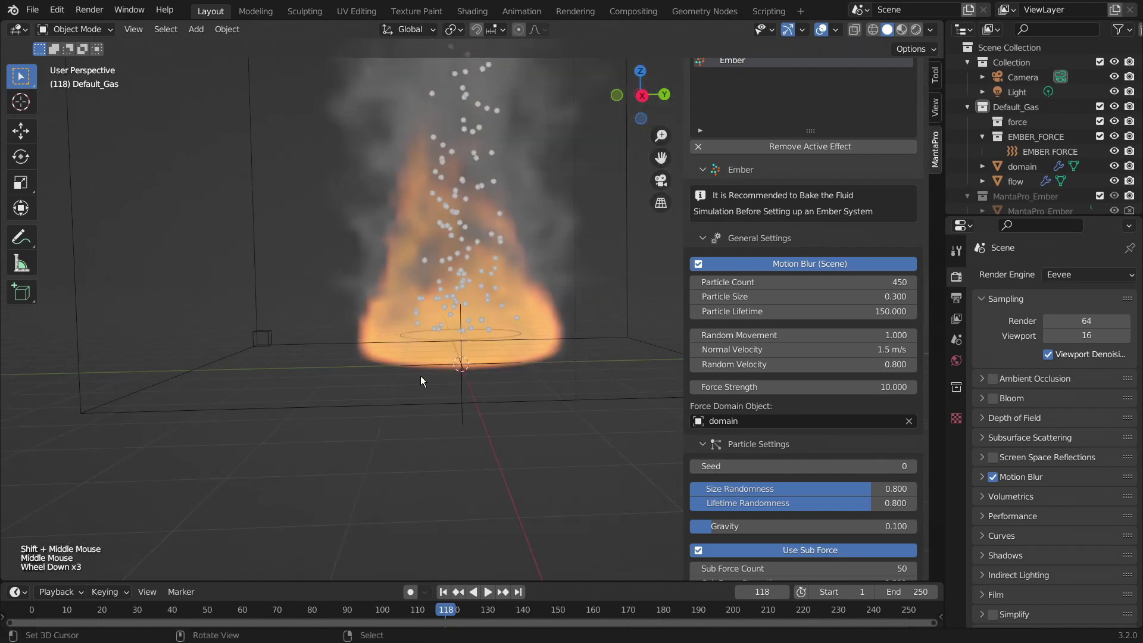
{"action": "scroll", "coordinate": [612, 338], "scroll_direction": "up", "scroll_amount": 2}
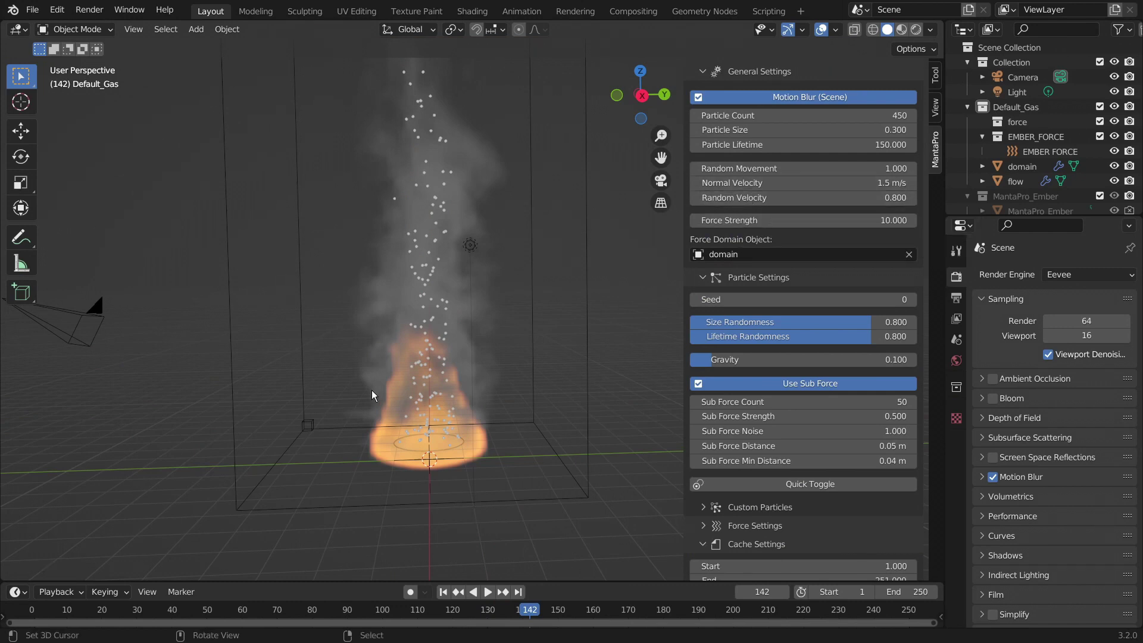
Step: Examine the ember stream at frame 142 from different sides, considering how the force strength guides the particles along the smoke
{"action": "scroll", "coordinate": [372, 390], "scroll_direction": "up", "scroll_amount": 2}
{"action": "scroll", "coordinate": [409, 540], "scroll_direction": "up", "scroll_amount": 1, "text": "shift"}
{"action": "middle_click_drag", "start_coordinate": [409, 541], "coordinate": [430, 426], "text": "shift"}
{"action": "scroll", "coordinate": [430, 426], "scroll_direction": "down", "scroll_amount": 1, "text": "shift"}
{"action": "middle_click_drag", "start_coordinate": [424, 498], "coordinate": [371, 429], "text": "ctrl"}
{"action": "scroll", "coordinate": [202, 470], "scroll_direction": "down", "scroll_amount": 2}
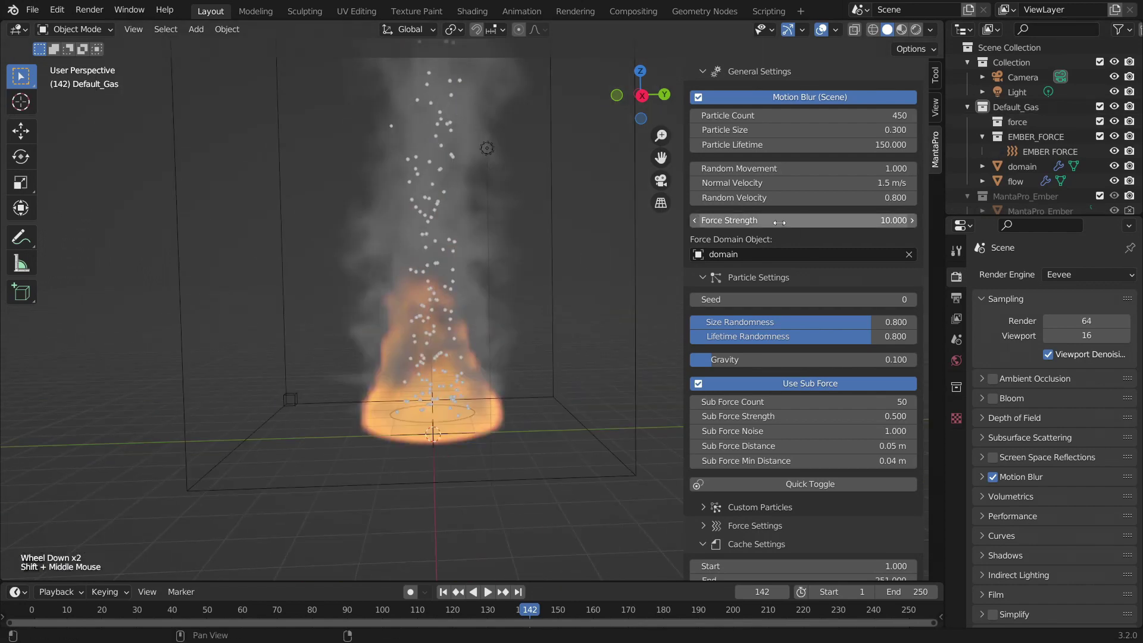
{"action": "scroll", "coordinate": [471, 309], "scroll_direction": "down", "scroll_amount": 2}
{"action": "scroll", "coordinate": [513, 326], "scroll_direction": "up", "scroll_amount": 2}
{"action": "middle_click_drag", "start_coordinate": [513, 327], "coordinate": [539, 381], "text": "shift"}
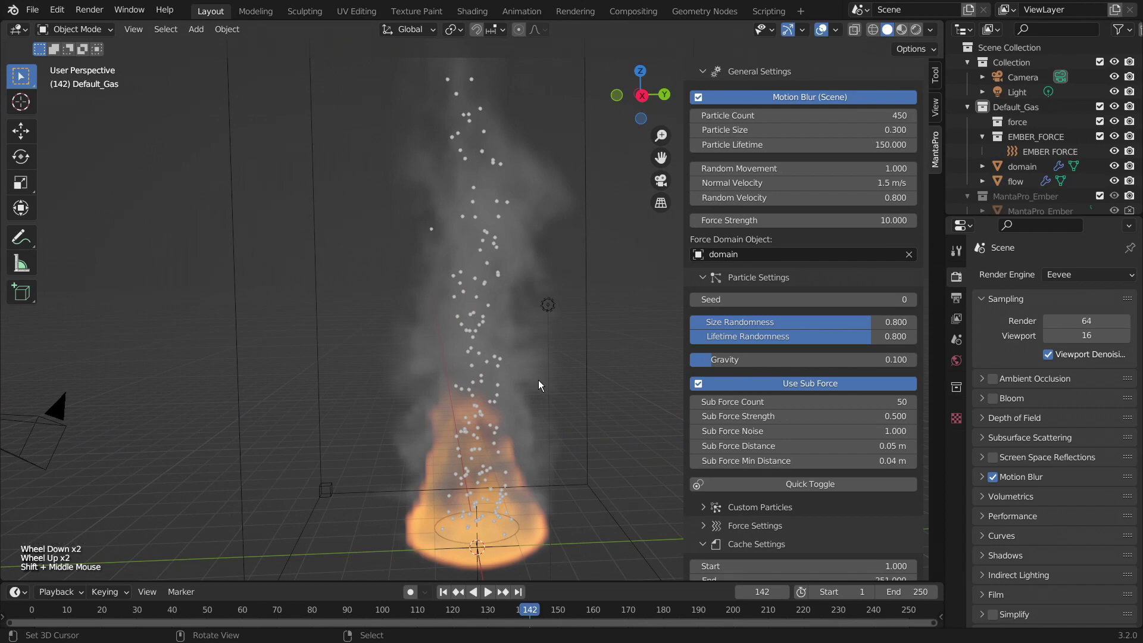
{"action": "scroll", "coordinate": [488, 560], "scroll_direction": "down", "scroll_amount": 2}
{"action": "scroll", "coordinate": [470, 475], "scroll_direction": "up", "scroll_amount": 1}
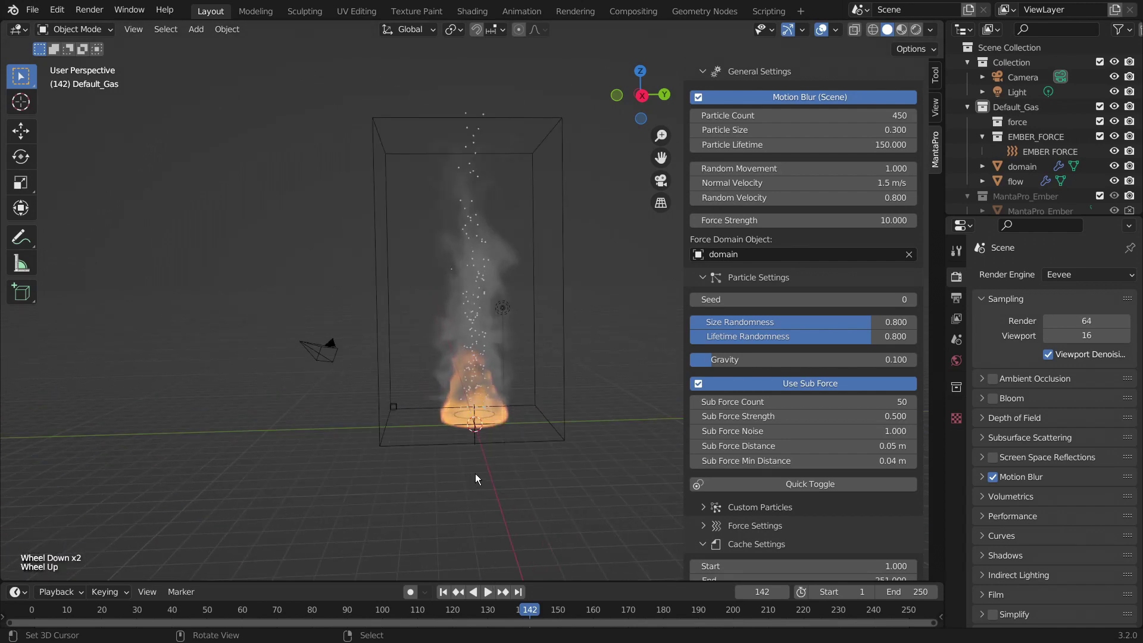
{"action": "scroll", "coordinate": [441, 250], "scroll_direction": "up", "scroll_amount": 4}
{"action": "middle_click_drag", "start_coordinate": [441, 262], "coordinate": [569, 274]}
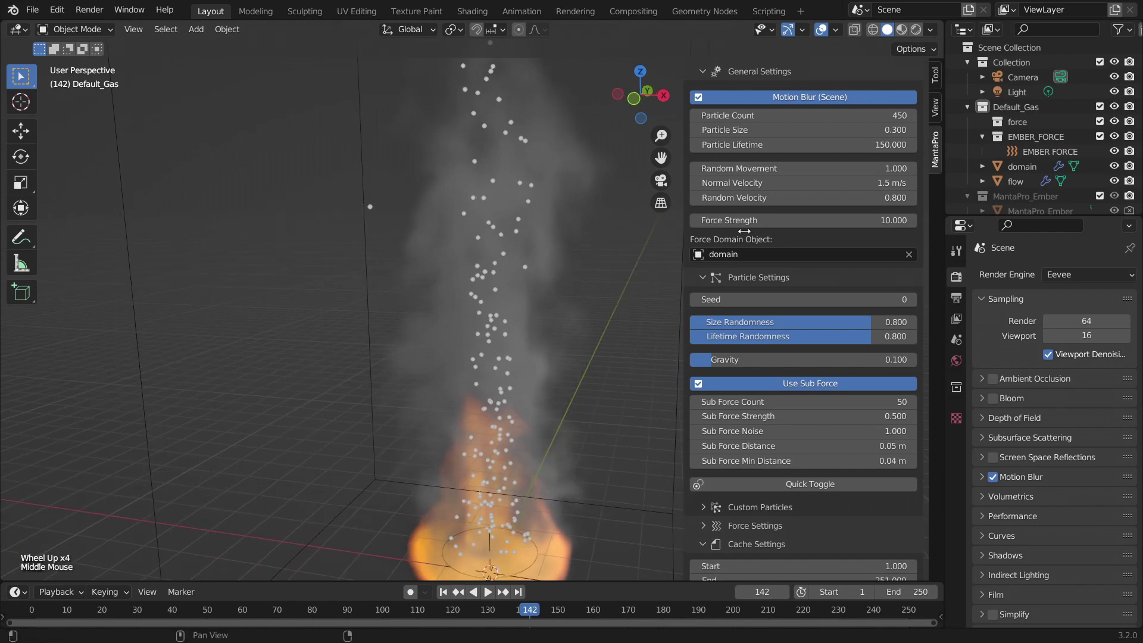
{"action": "scroll", "coordinate": [885, 232], "scroll_direction": "down", "scroll_amount": 3}
{"action": "scroll", "coordinate": [619, 309], "scroll_direction": "down", "scroll_amount": 2}
{"action": "middle_click_drag", "start_coordinate": [581, 327], "coordinate": [540, 336]}
{"action": "scroll", "coordinate": [433, 332], "scroll_direction": "up", "scroll_amount": 3}
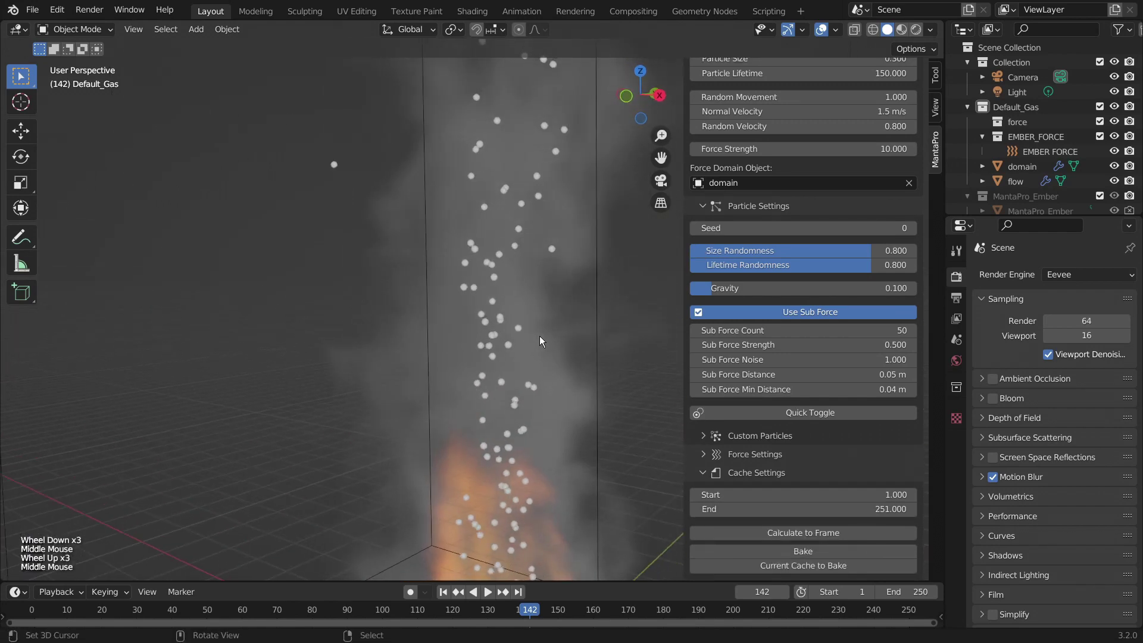
Step: Review the ember's particle settings, including size and lifetime randomness, gravity and the sub force options, against the ember stream
{"action": "scroll", "coordinate": [798, 309], "scroll_direction": "up", "scroll_amount": 3}
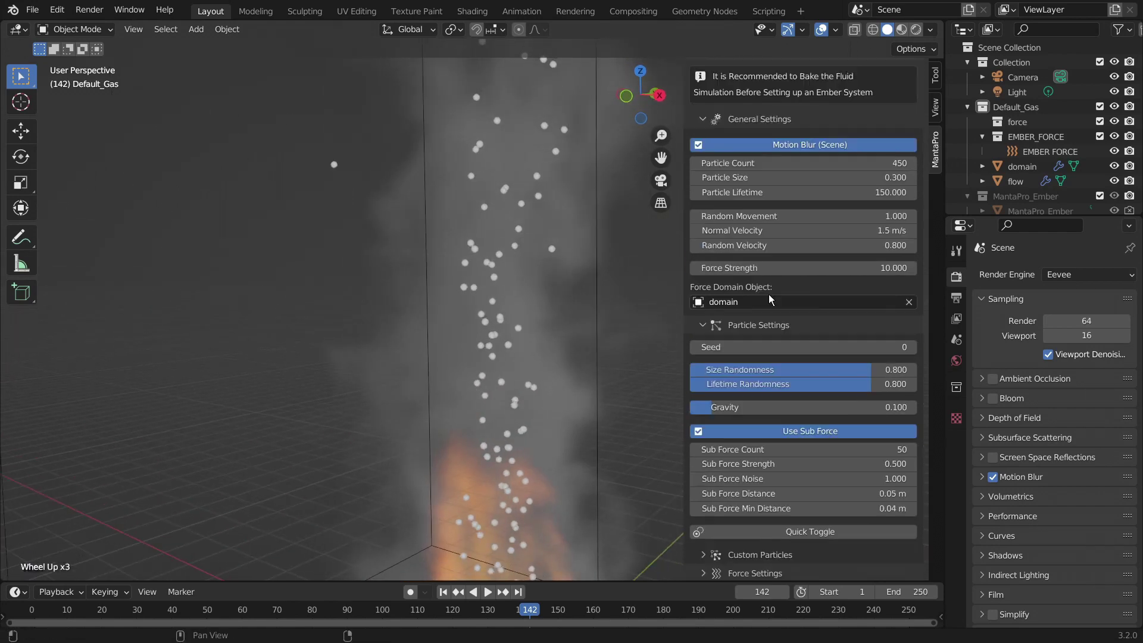
{"action": "scroll", "coordinate": [788, 303], "scroll_direction": "down", "scroll_amount": 2}
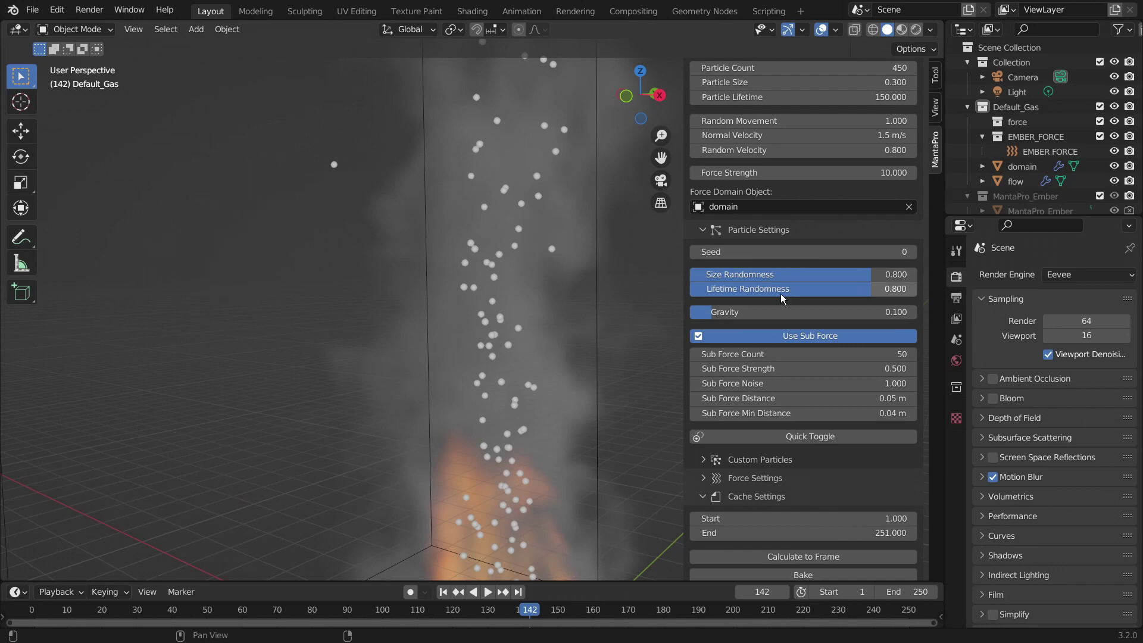
{"action": "scroll", "coordinate": [405, 359], "scroll_direction": "down", "scroll_amount": 3}
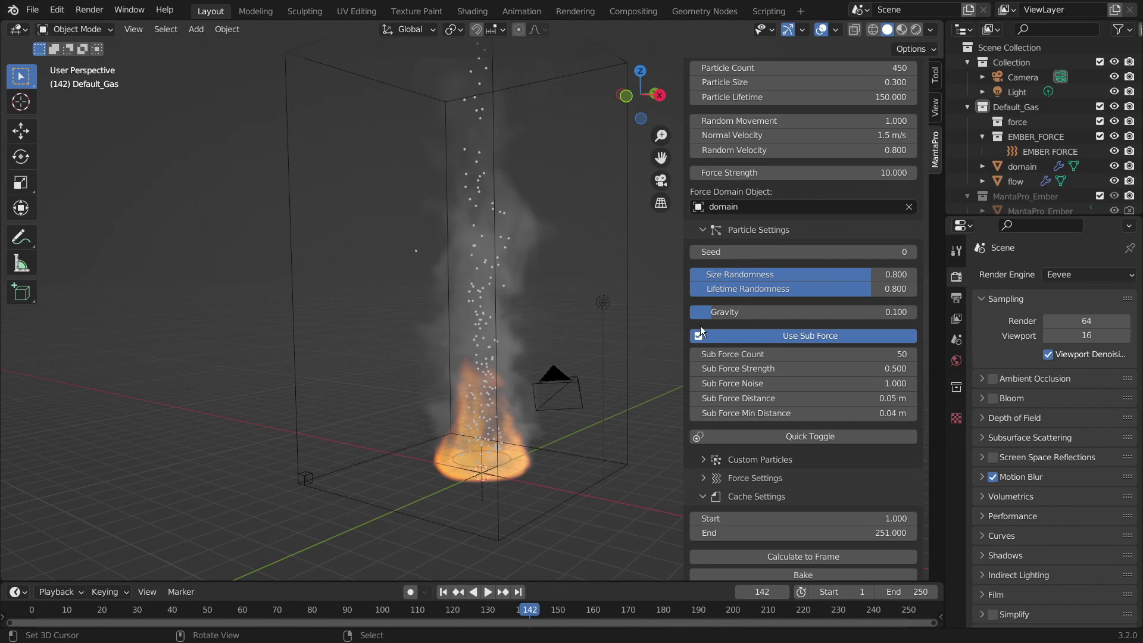
{"action": "scroll", "coordinate": [624, 363], "scroll_direction": "up", "scroll_amount": 2}
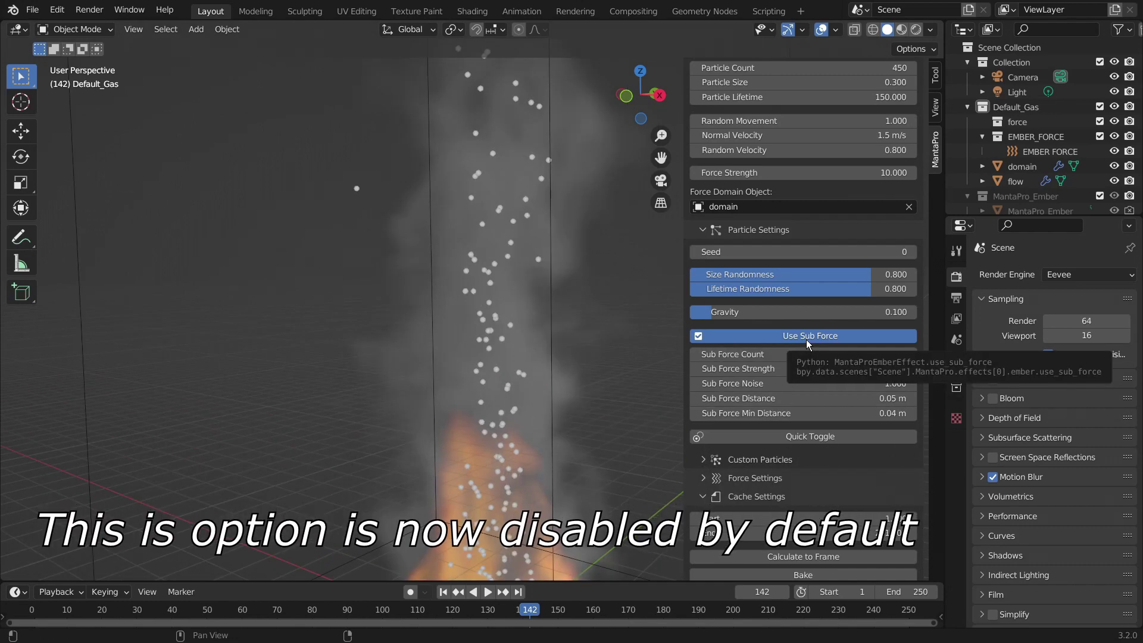
Step: Examine the ember stream at frame 142 up close and from several sides, comparing its clustering with the sub force settings
{"action": "scroll", "coordinate": [548, 365], "scroll_direction": "up", "scroll_amount": 4}
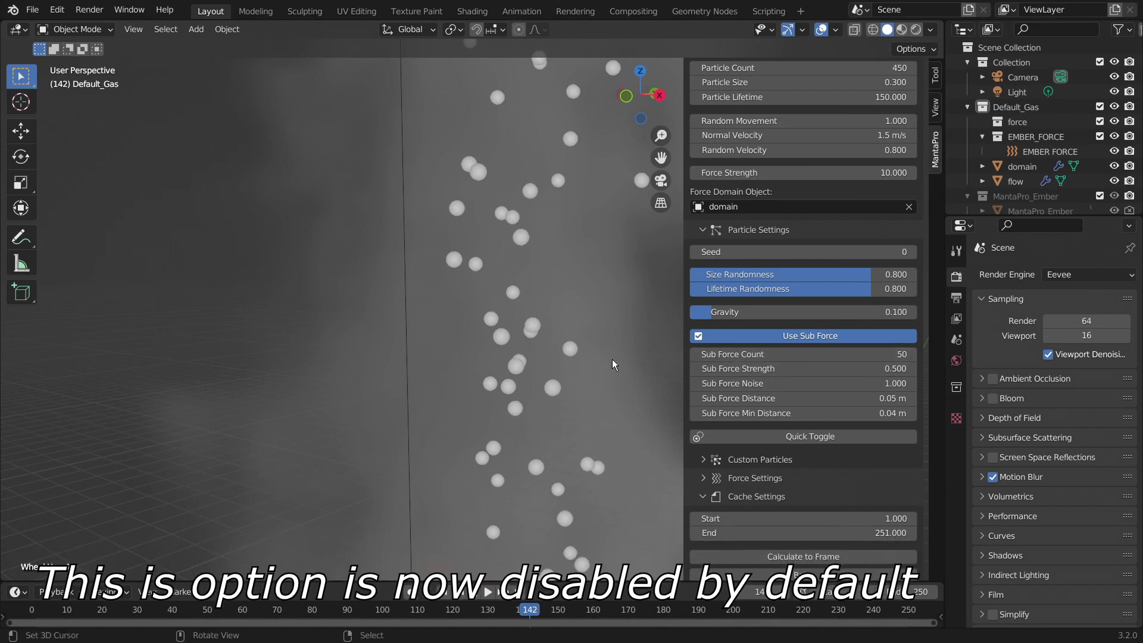
{"action": "scroll", "coordinate": [813, 267], "scroll_direction": "down", "scroll_amount": 2}
{"action": "scroll", "coordinate": [813, 267], "scroll_direction": "up", "scroll_amount": 2}
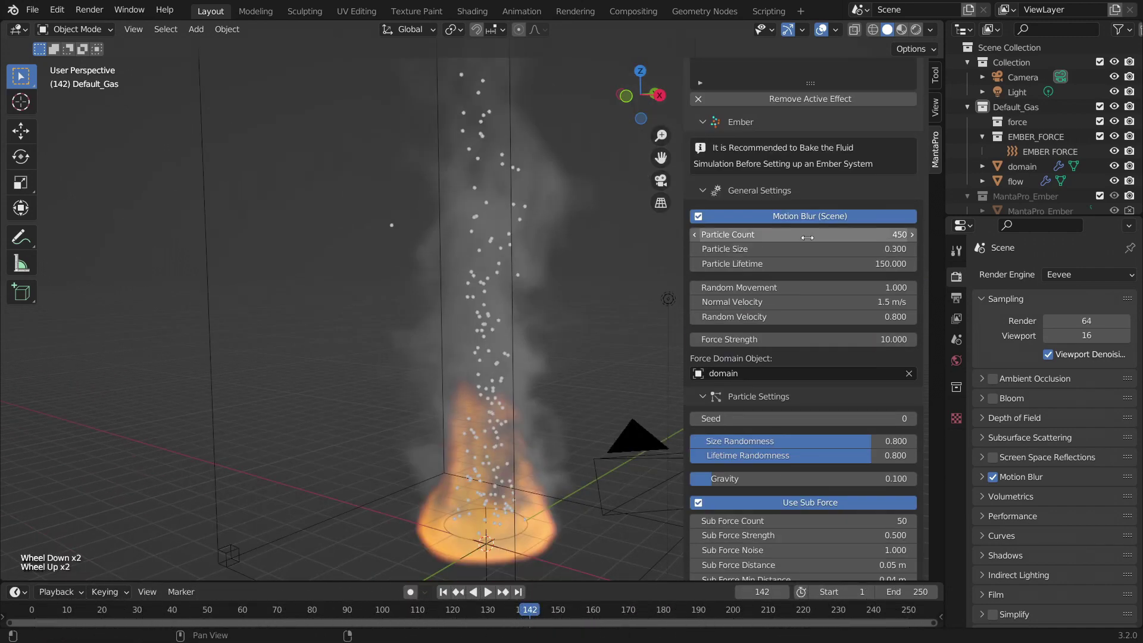
{"action": "scroll", "coordinate": [813, 250], "scroll_direction": "down", "scroll_amount": 4}
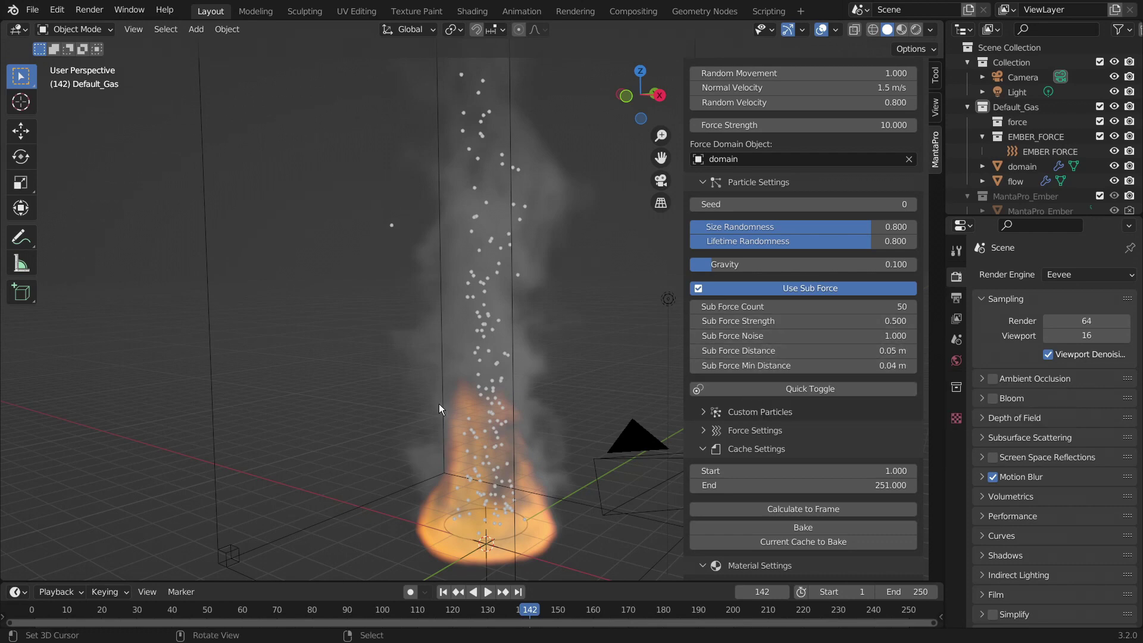
{"action": "middle_click_drag", "start_coordinate": [438, 404], "coordinate": [487, 404]}
{"action": "middle_click_drag", "start_coordinate": [437, 333], "coordinate": [406, 292]}
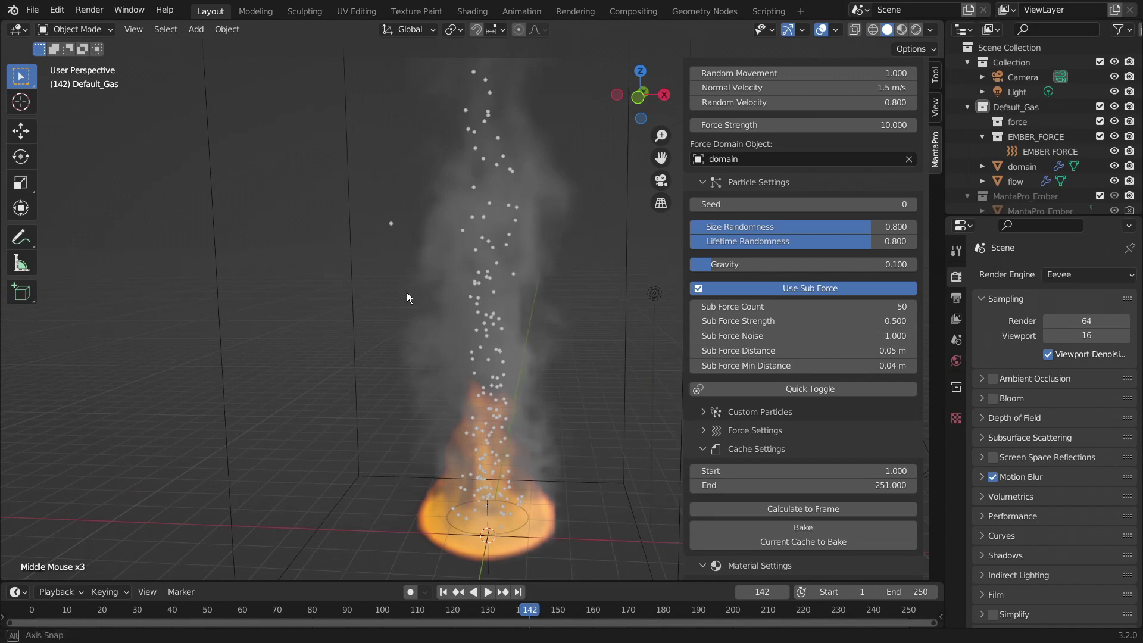
{"action": "scroll", "coordinate": [474, 302], "scroll_direction": "up", "scroll_amount": 2}
{"action": "middle_click_drag", "start_coordinate": [474, 302], "coordinate": [397, 292]}
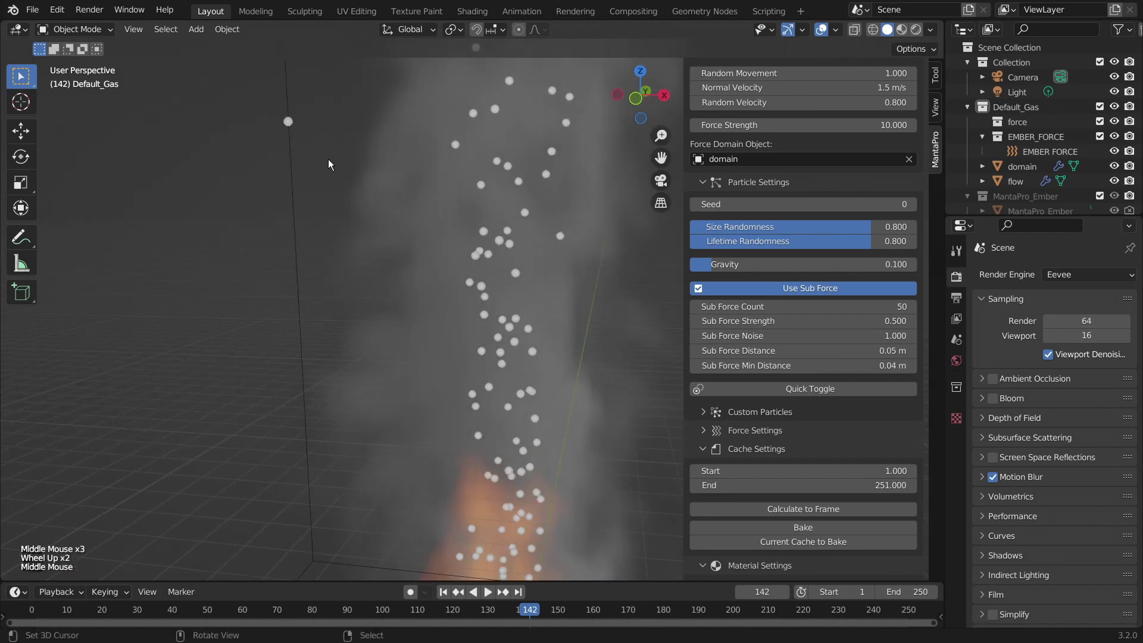
{"action": "scroll", "coordinate": [328, 159], "scroll_direction": "down", "scroll_amount": 2}
{"action": "middle_click_drag", "start_coordinate": [453, 302], "coordinate": [423, 289]}
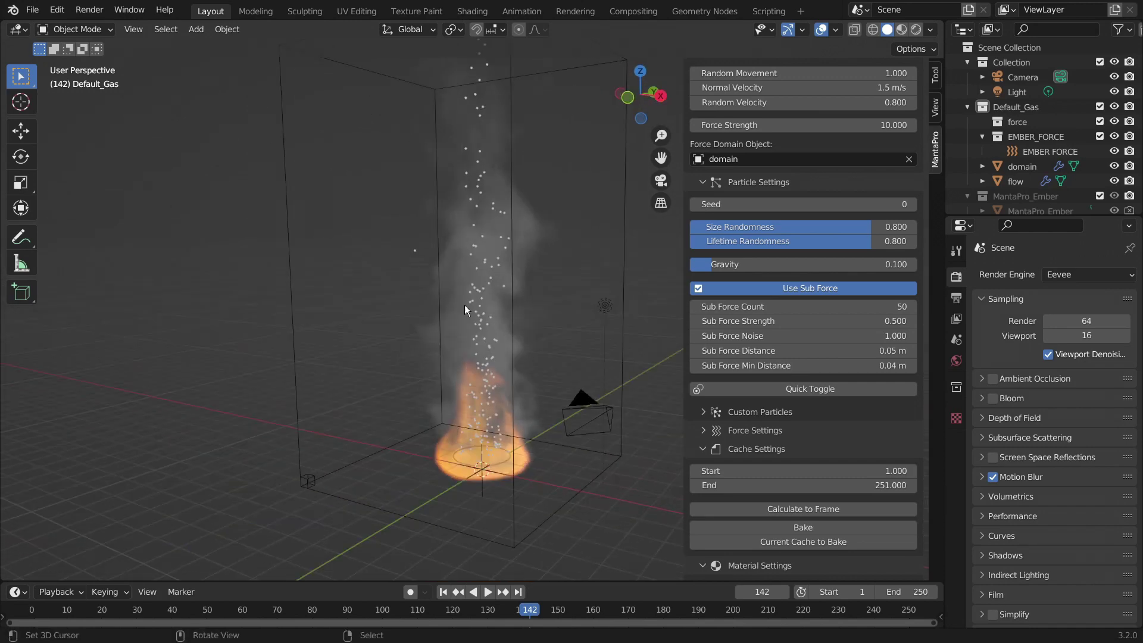
{"action": "scroll", "coordinate": [464, 305], "scroll_direction": "up", "scroll_amount": 1}
{"action": "middle_click_drag", "start_coordinate": [556, 421], "coordinate": [515, 408]}
{"action": "middle_click_drag", "start_coordinate": [428, 439], "coordinate": [454, 439]}
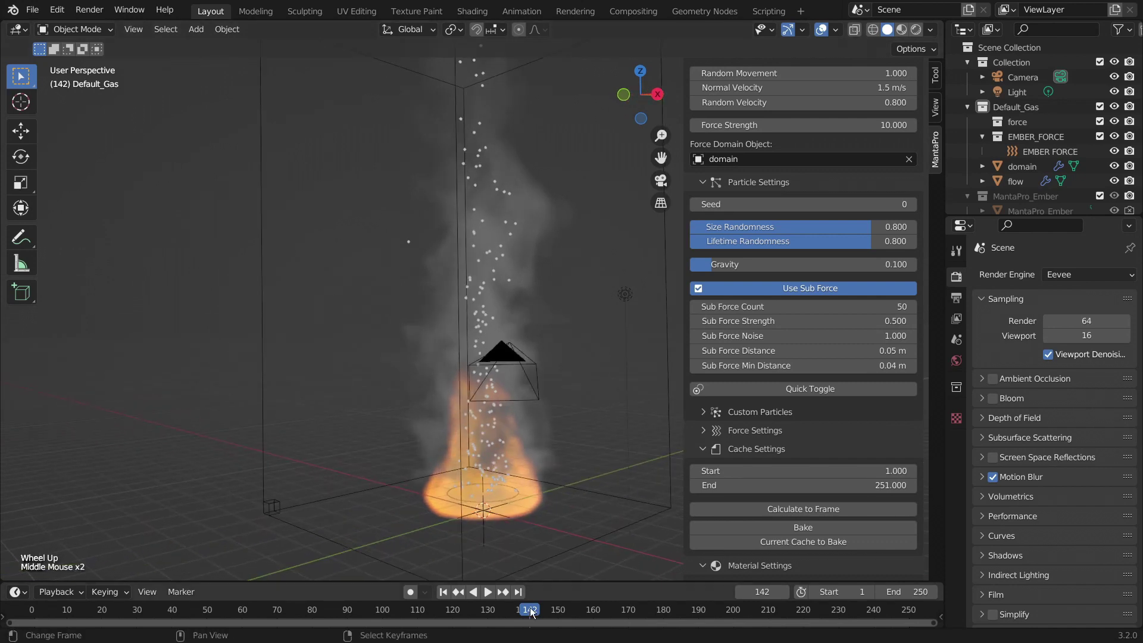
Step: Scrub and play the ember simulation to watch the particles rise, stopping at frame 173
{"action": "left_click_drag", "start_coordinate": [531, 612], "coordinate": [591, 618]}
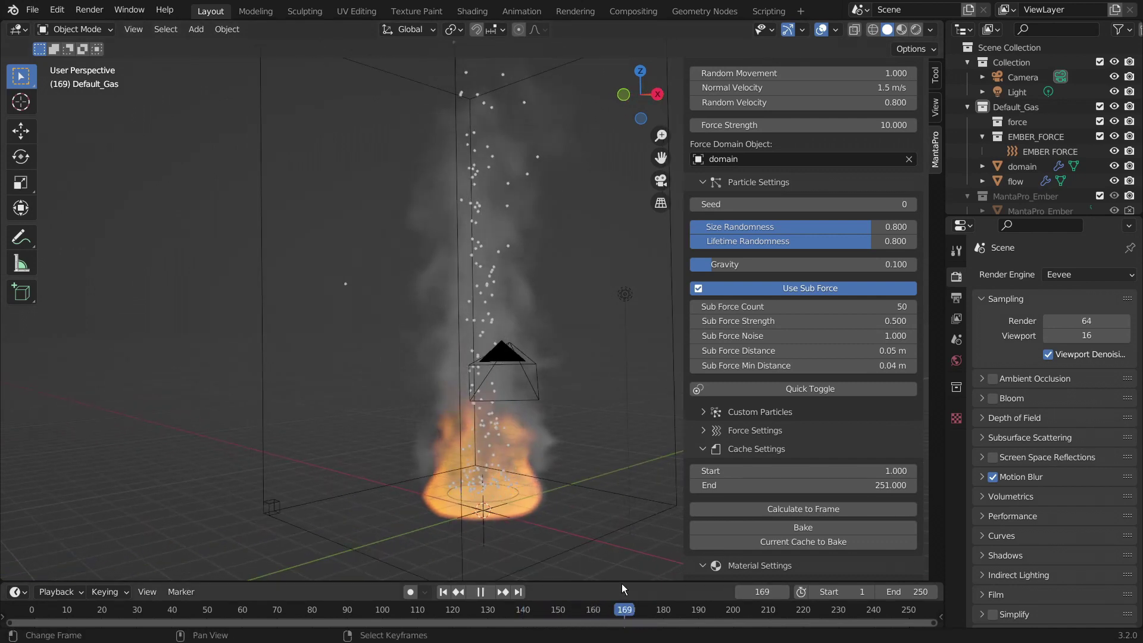
{"action": "left_click_drag", "start_coordinate": [622, 585], "coordinate": [549, 572]}
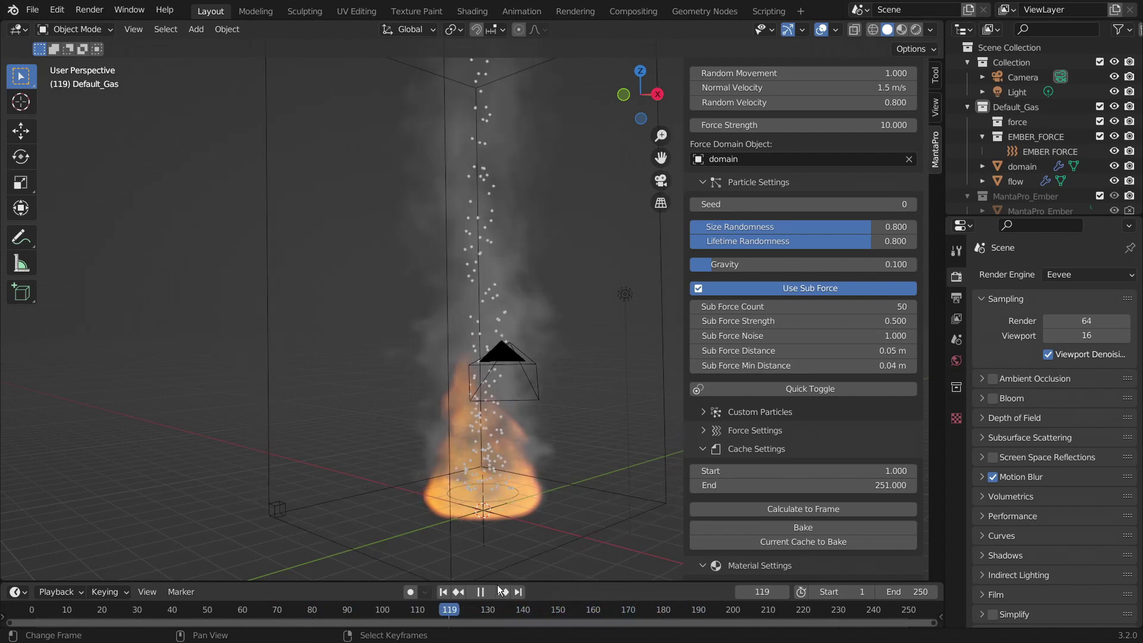
{"action": "key", "text": "space"}
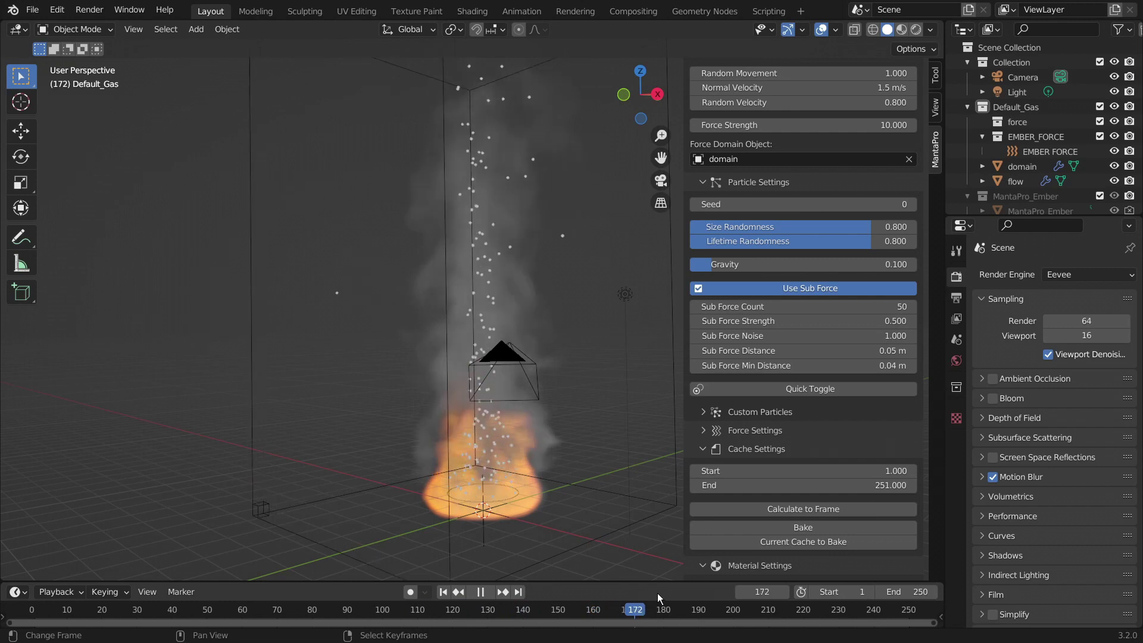
{"action": "key", "text": "space"}
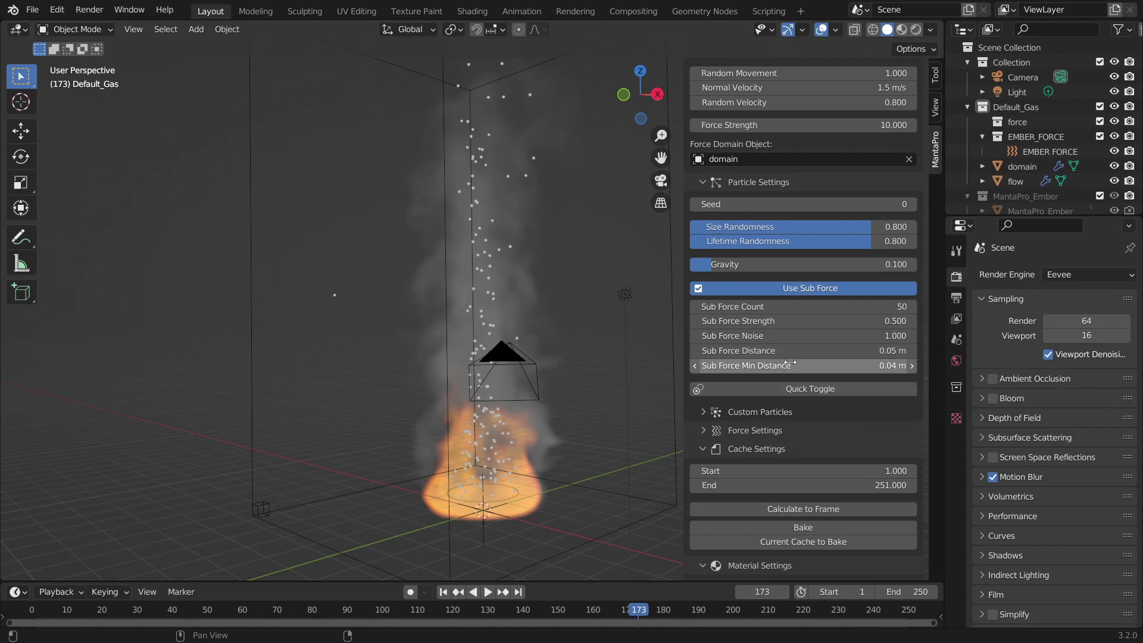
Step: Compare the embers' rendered and simplified viewport displays with Quick Toggle, inspecting single particles at close range
{"action": "left_click", "coordinate": [817, 388]}
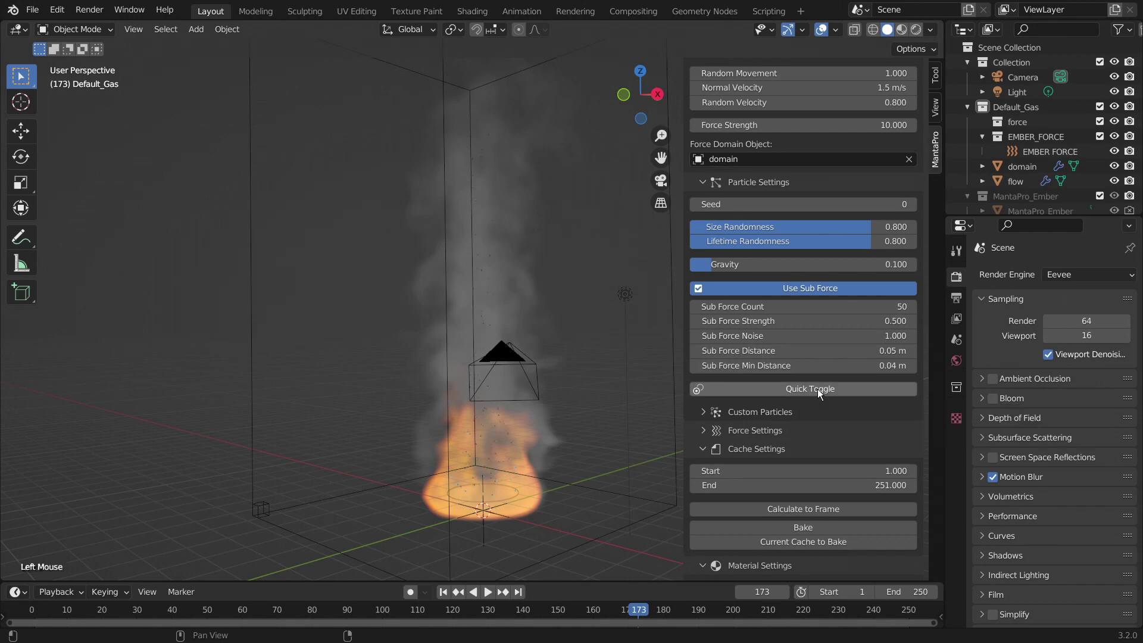
{"action": "left_click", "coordinate": [817, 388]}
{"action": "scroll", "coordinate": [585, 433], "scroll_direction": "up", "scroll_amount": 2}
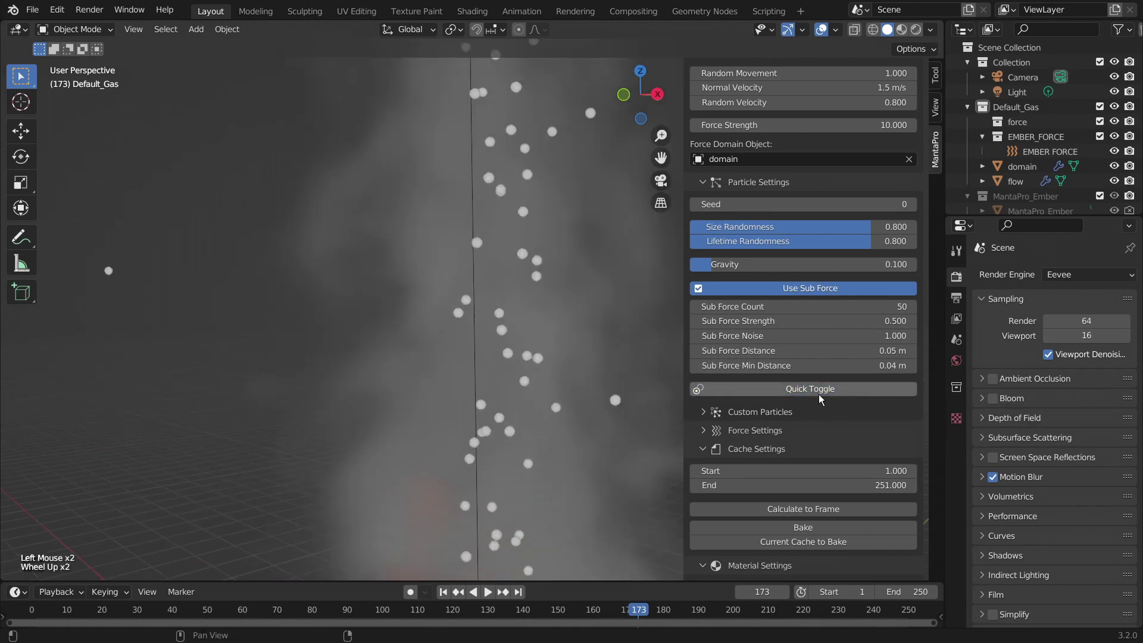
{"action": "left_click", "coordinate": [818, 391]}
{"action": "scroll", "coordinate": [280, 326], "scroll_direction": "up", "scroll_amount": 6}
{"action": "scroll", "coordinate": [280, 326], "scroll_direction": "down", "scroll_amount": 2}
{"action": "scroll", "coordinate": [280, 326], "scroll_direction": "up", "scroll_amount": 1, "text": "shift"}
{"action": "middle_click_drag", "start_coordinate": [280, 327], "coordinate": [362, 388], "text": "shift"}
{"action": "left_click", "coordinate": [819, 392]}
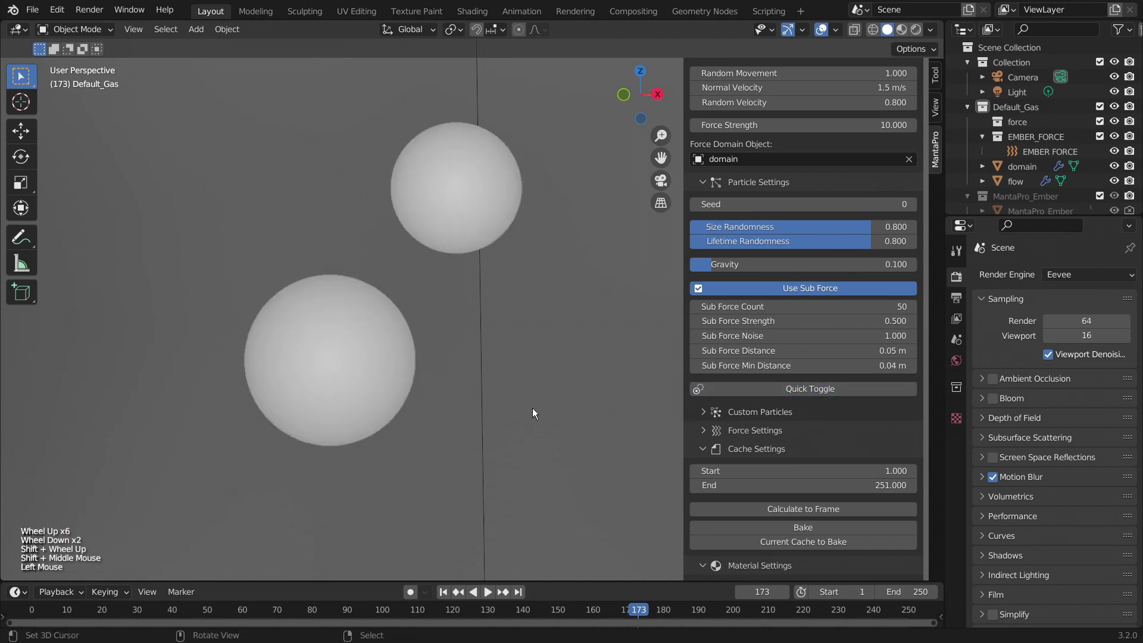
{"action": "scroll", "coordinate": [495, 448], "scroll_direction": "down", "scroll_amount": 5}
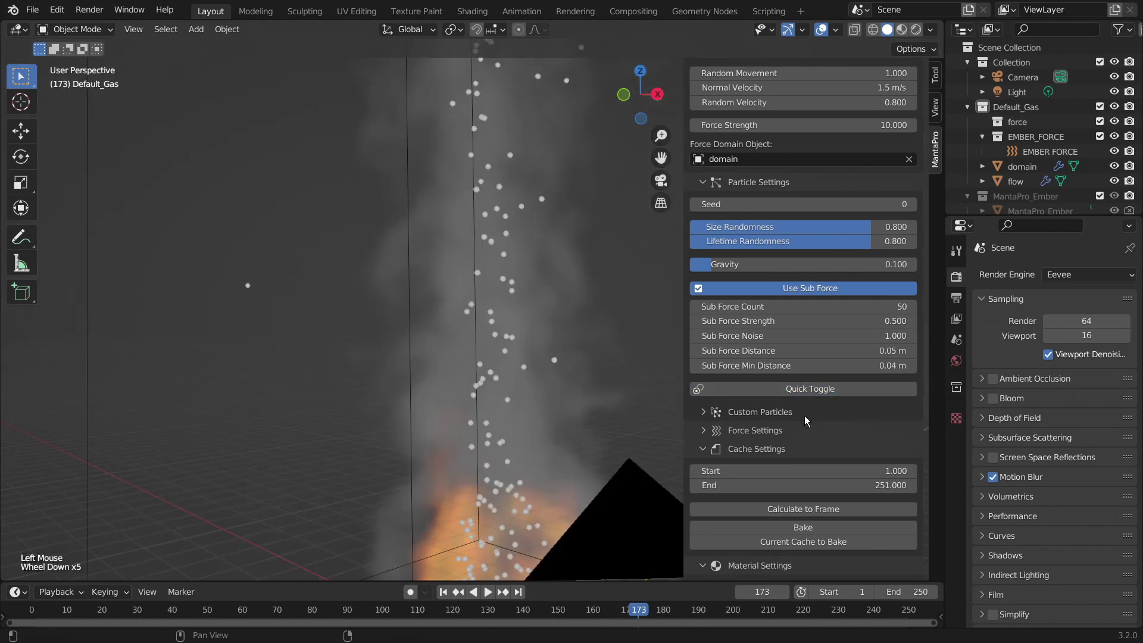
Step: Look through the Custom Particles display options, and switch the embers to the simplified display with Quick Toggle
{"action": "left_click", "coordinate": [804, 412]}
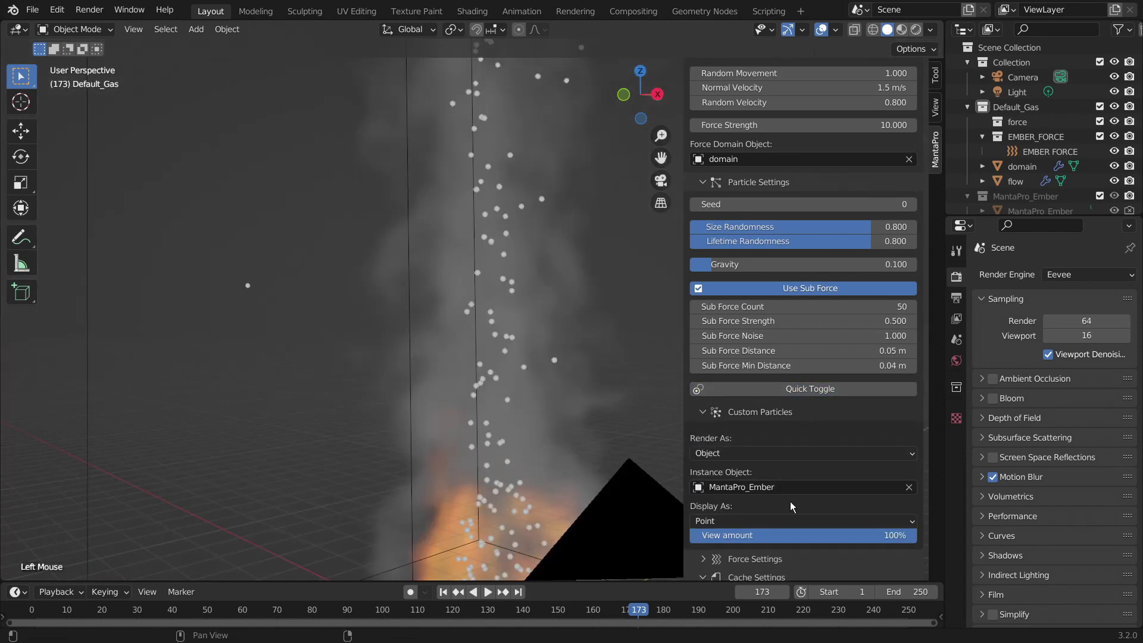
{"action": "scroll", "coordinate": [768, 446], "scroll_direction": "down", "scroll_amount": 3}
{"action": "left_click", "coordinate": [746, 392]}
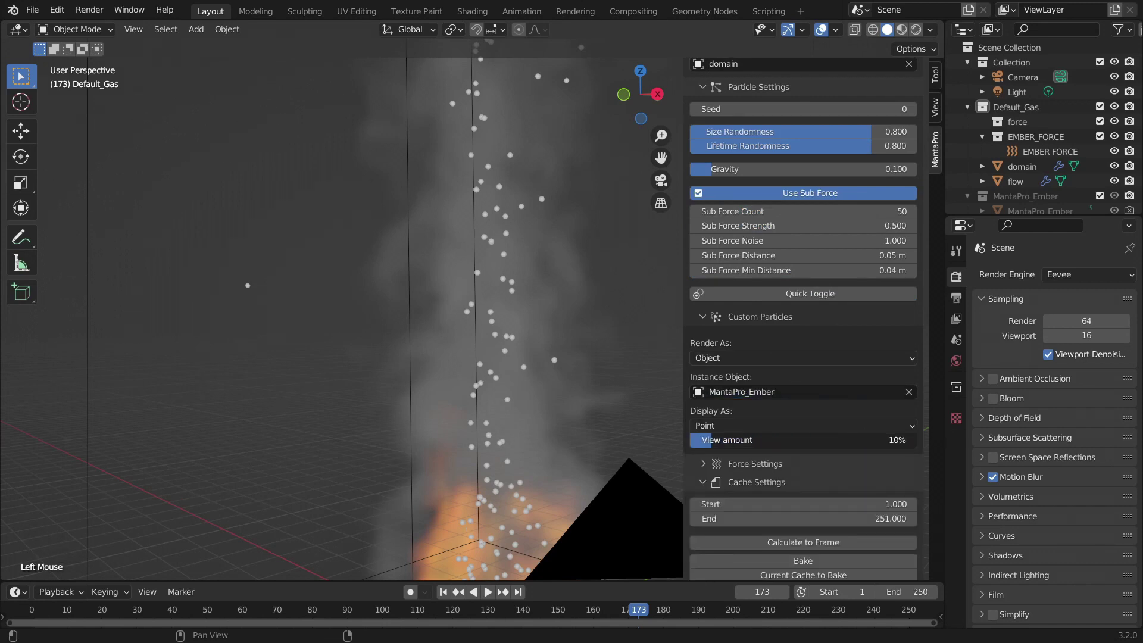
{"action": "left_click", "coordinate": [718, 425]}
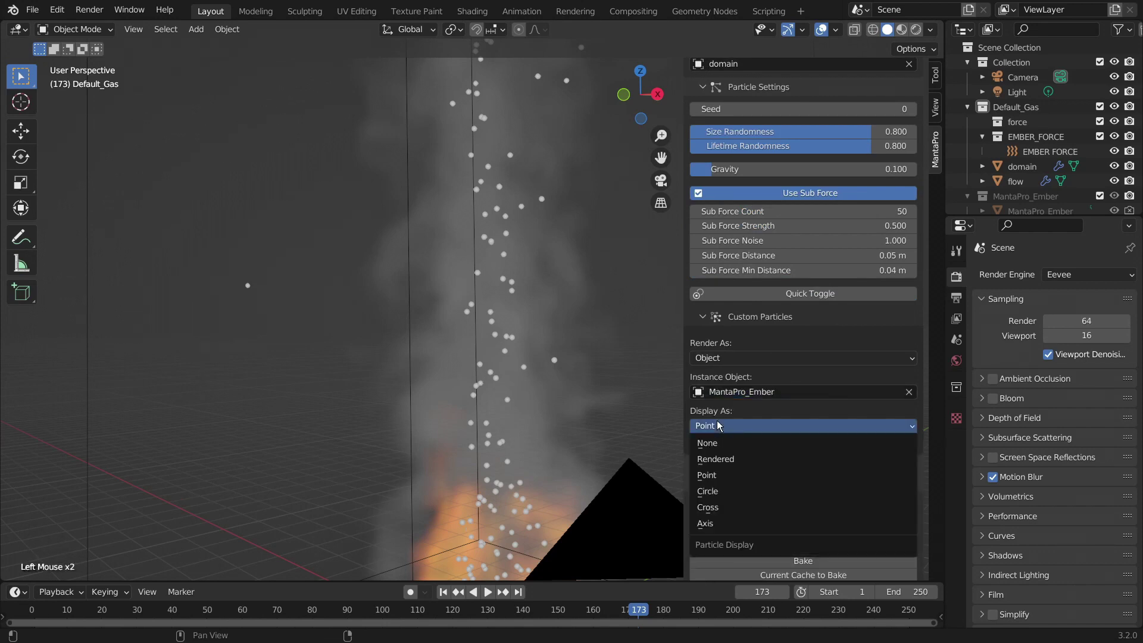
{"action": "left_click", "coordinate": [723, 491]}
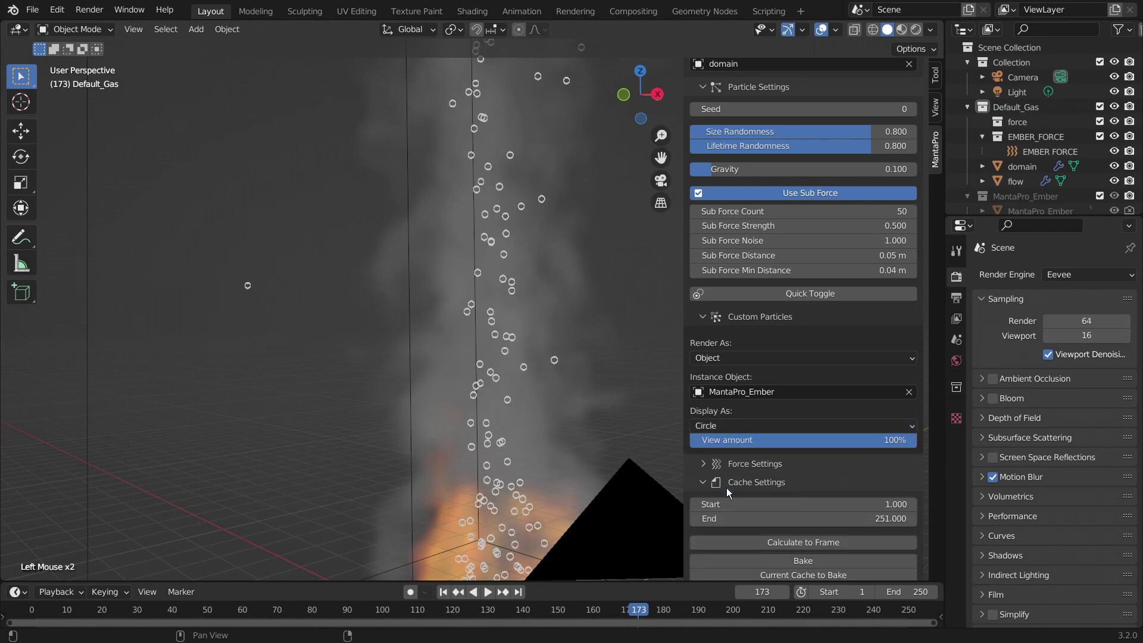
{"action": "left_click", "coordinate": [803, 294]}
{"action": "left_click", "coordinate": [788, 321]}
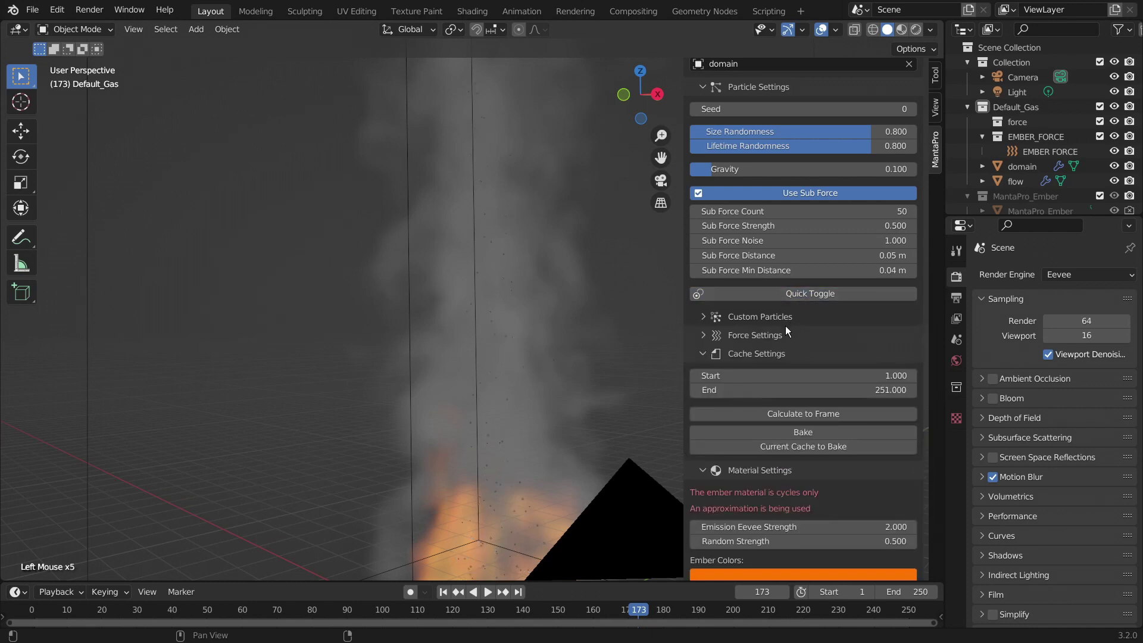
Step: Expand the ember's Force Settings, inspect the flow and EMBER FORCE entries in the Simulation workspace, and return to the Ember effect
{"action": "left_click", "coordinate": [777, 336]}
{"action": "scroll", "coordinate": [809, 408], "scroll_direction": "up", "scroll_amount": 6}
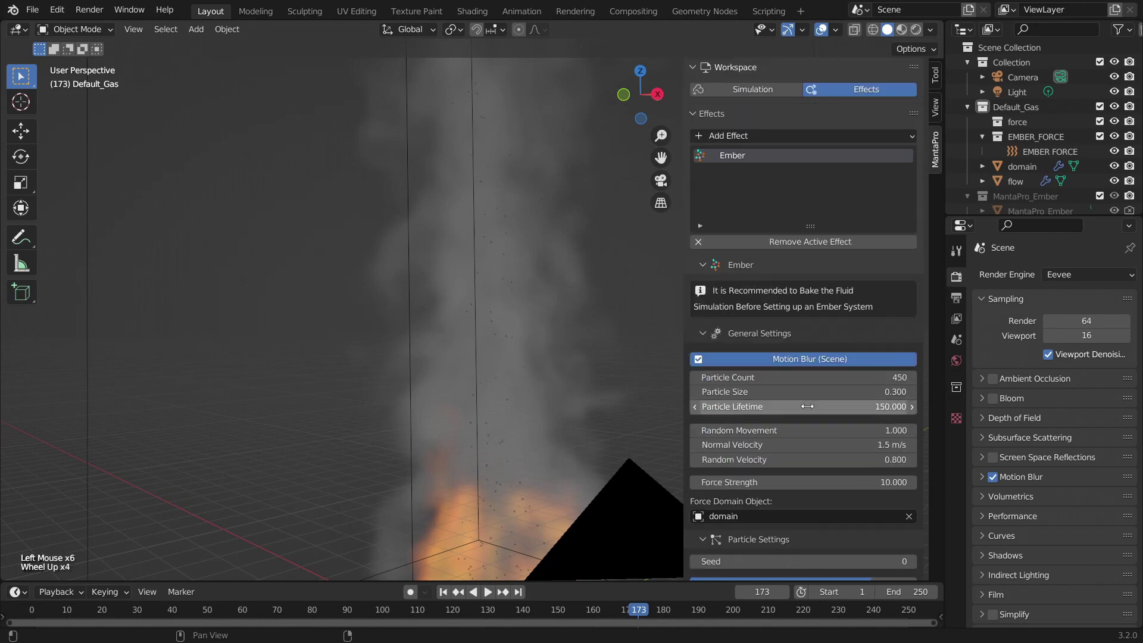
{"action": "left_click", "coordinate": [771, 90]}
{"action": "scroll", "coordinate": [798, 322], "scroll_direction": "down", "scroll_amount": 9}
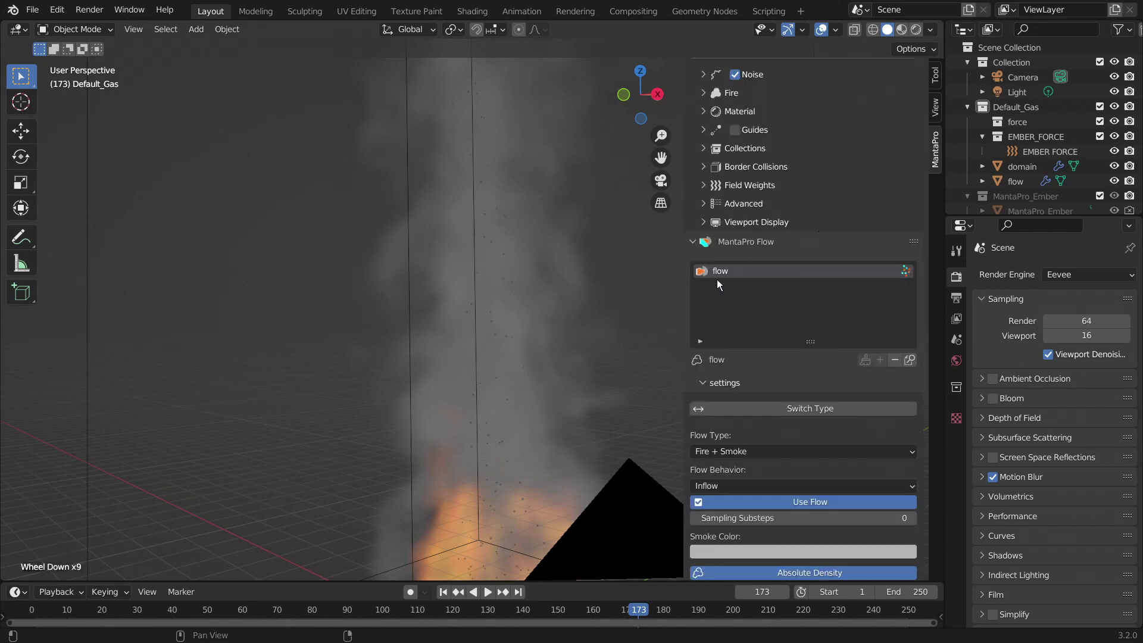
{"action": "scroll", "coordinate": [822, 363], "scroll_direction": "down", "scroll_amount": 6}
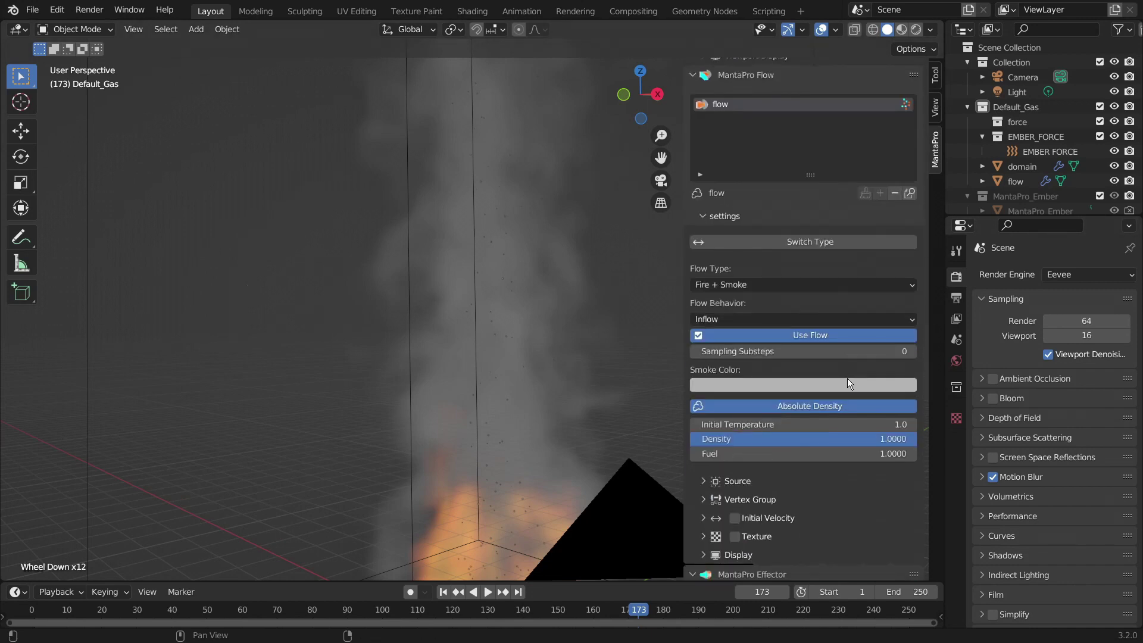
{"action": "scroll", "coordinate": [791, 508], "scroll_direction": "up", "scroll_amount": 2}
{"action": "scroll", "coordinate": [780, 488], "scroll_direction": "down", "scroll_amount": 4}
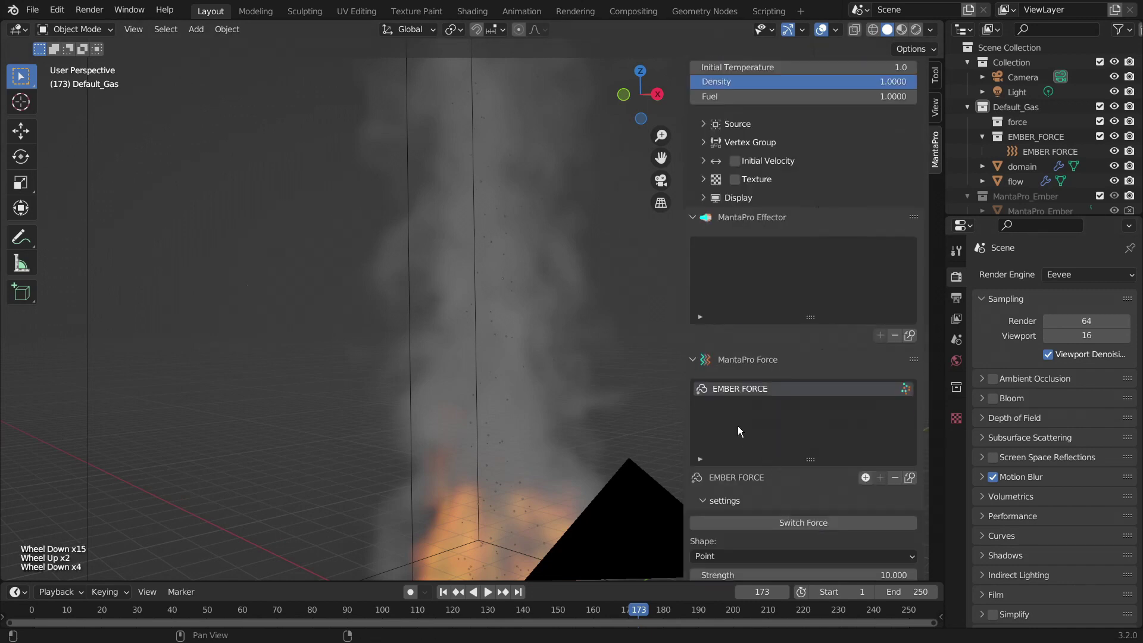
{"action": "scroll", "coordinate": [876, 434], "scroll_direction": "down", "scroll_amount": 3}
{"action": "left_click", "coordinate": [905, 271]}
Step: Review the ember force's shape and flow, and recalculate the ember cache to the current frame
{"action": "scroll", "coordinate": [833, 357], "scroll_direction": "down", "scroll_amount": 9}
{"action": "scroll", "coordinate": [789, 411], "scroll_direction": "up", "scroll_amount": 3}
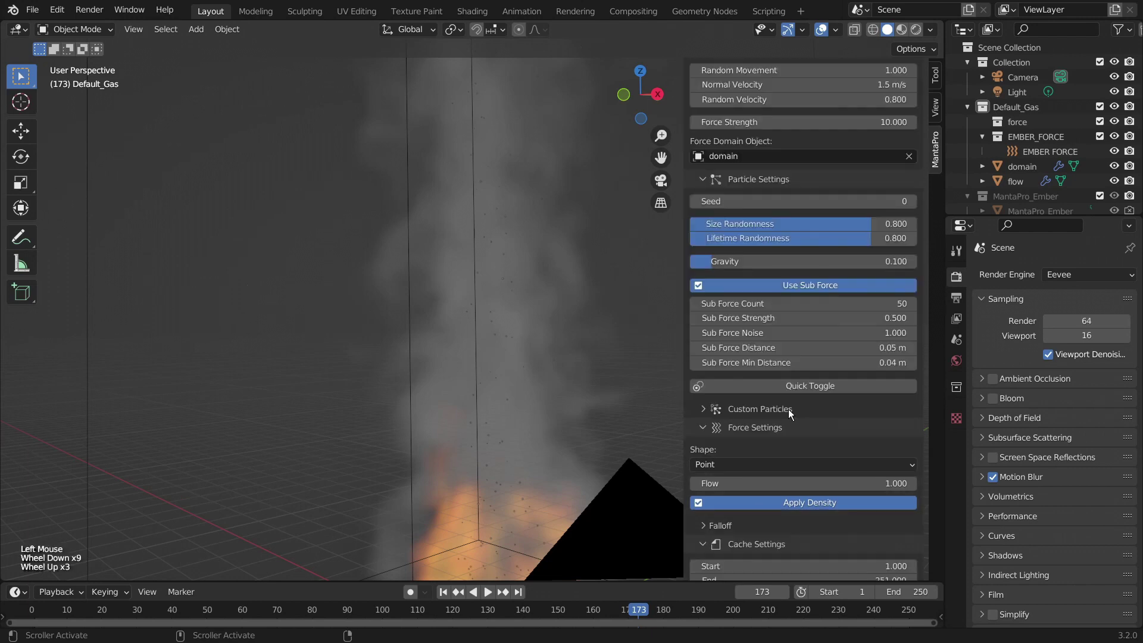
{"action": "scroll", "coordinate": [809, 385], "scroll_direction": "down", "scroll_amount": 2}
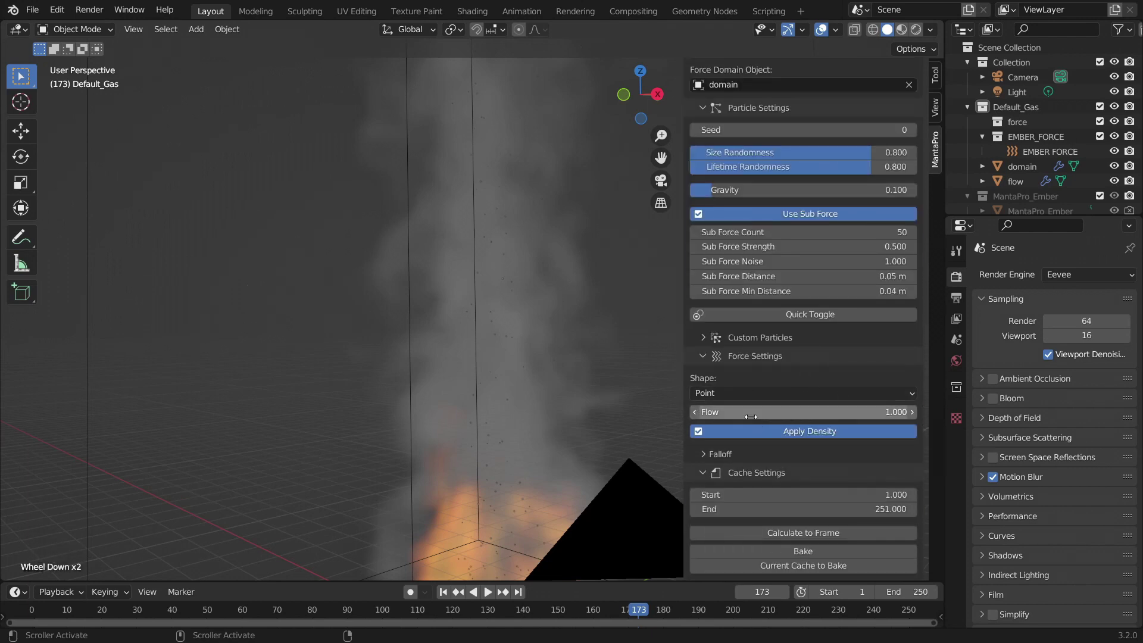
{"action": "mouse_move", "coordinate": [757, 417]}
{"action": "left_mouse_down"}
{"action": "mouse_move", "coordinate": [845, 416]}
{"action": "mouse_move", "coordinate": [757, 416]}
{"action": "left_mouse_up"}
{"action": "scroll", "coordinate": [768, 429], "scroll_direction": "down", "scroll_amount": 2}
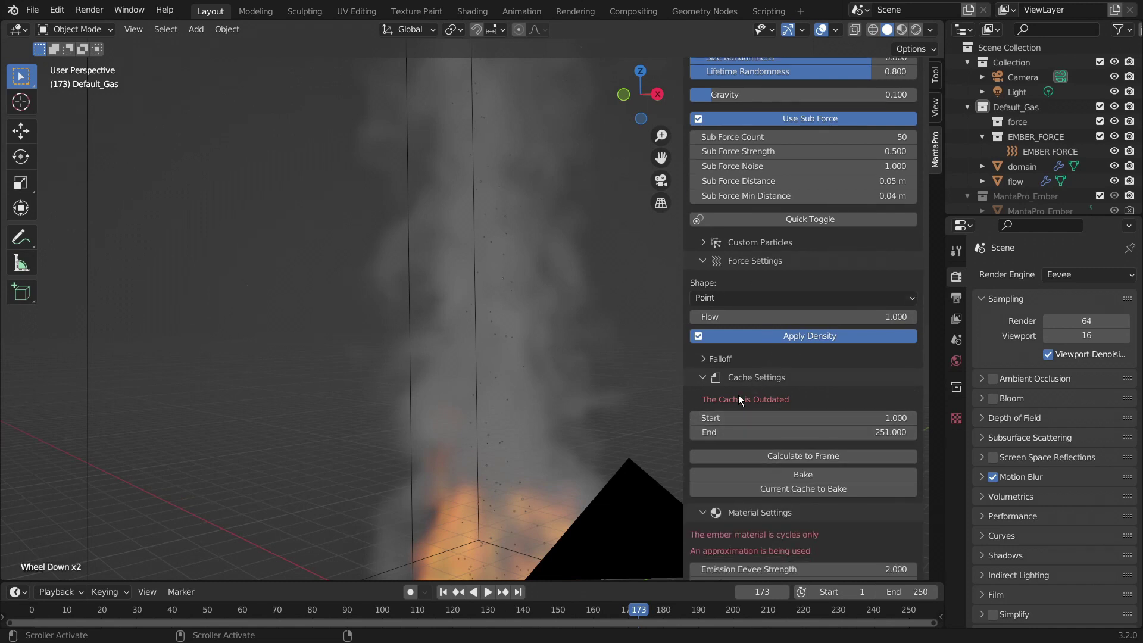
{"action": "left_click", "coordinate": [781, 457]}
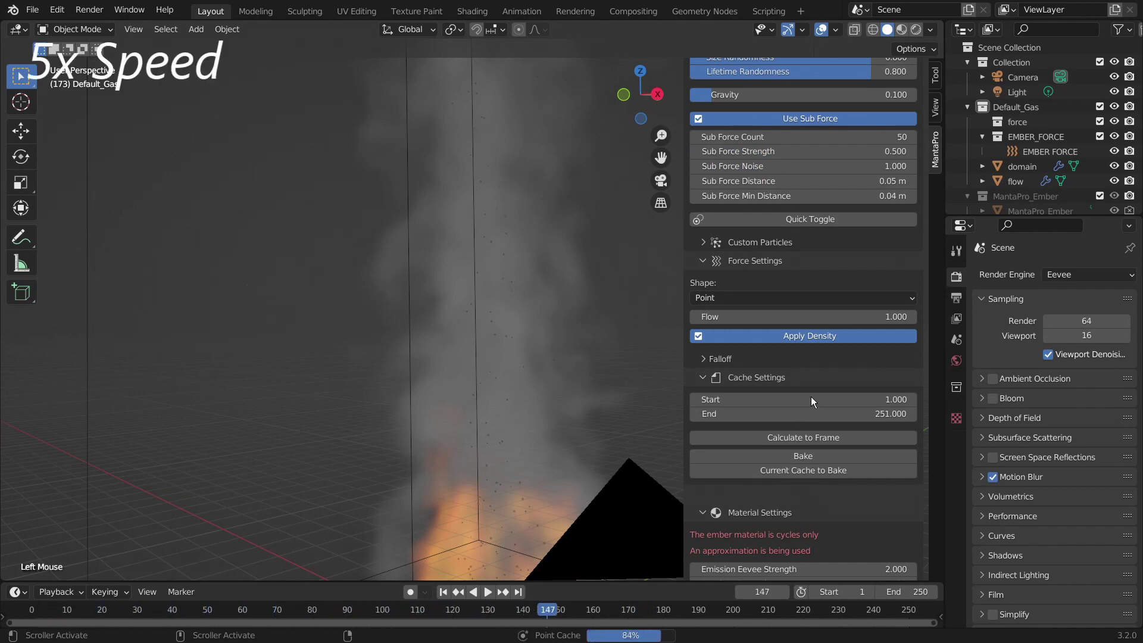
Step: Review the ember force's falloff and Apply Density options, and examine the smoke column's density from another side
{"action": "left_click", "coordinate": [745, 361]}
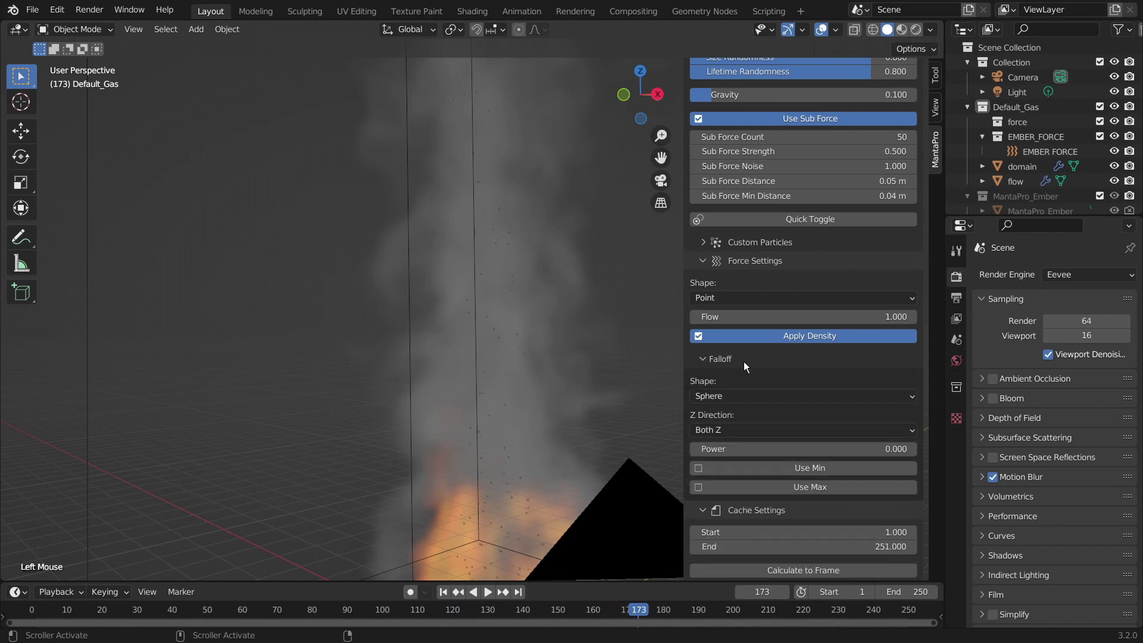
{"action": "left_click", "coordinate": [737, 359]}
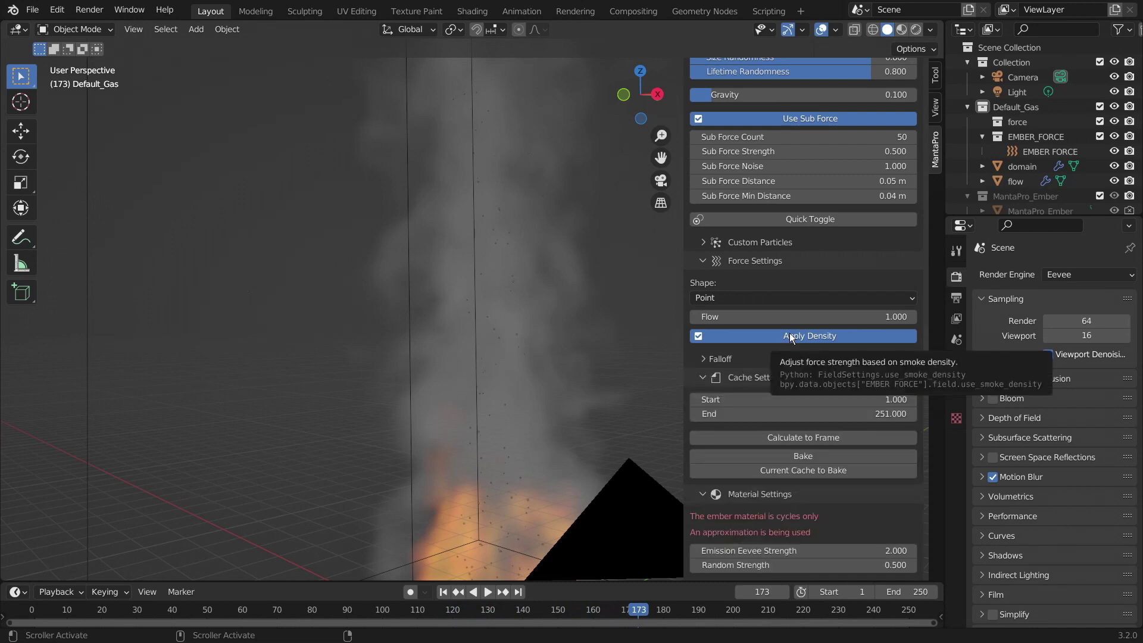
{"action": "scroll", "coordinate": [787, 340], "scroll_direction": "down", "scroll_amount": 2}
{"action": "scroll", "coordinate": [594, 365], "scroll_direction": "down", "scroll_amount": 3}
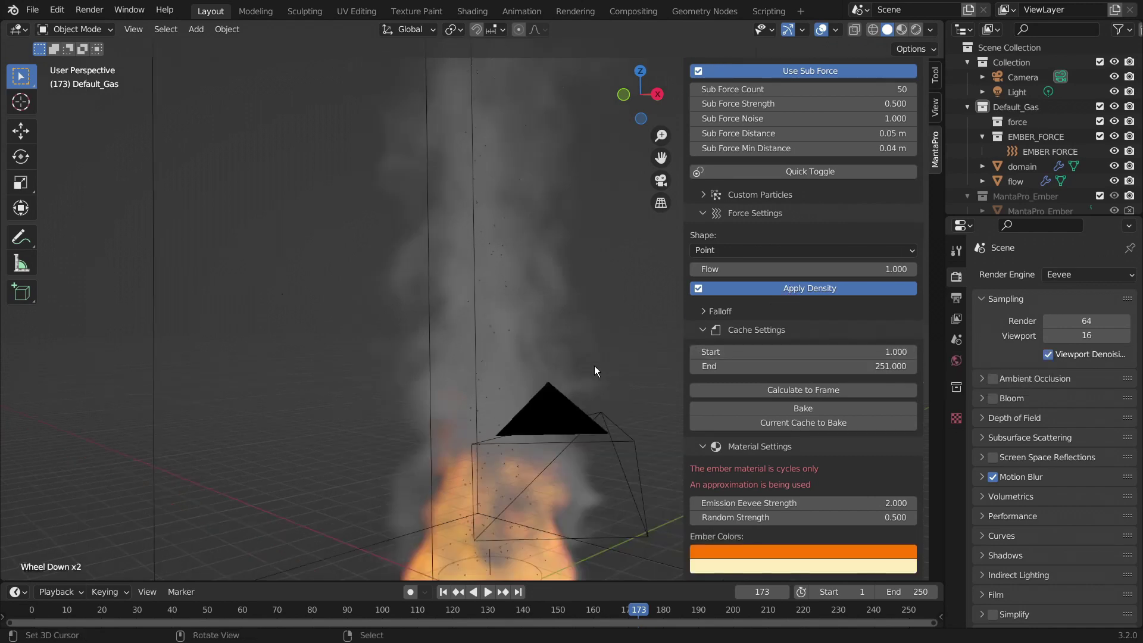
{"action": "scroll", "coordinate": [524, 417], "scroll_direction": "up", "scroll_amount": 2}
{"action": "middle_click_drag", "start_coordinate": [494, 440], "coordinate": [468, 444]}
{"action": "scroll", "coordinate": [427, 460], "scroll_direction": "down", "scroll_amount": 2}
{"action": "scroll", "coordinate": [466, 444], "scroll_direction": "up", "scroll_amount": 4}
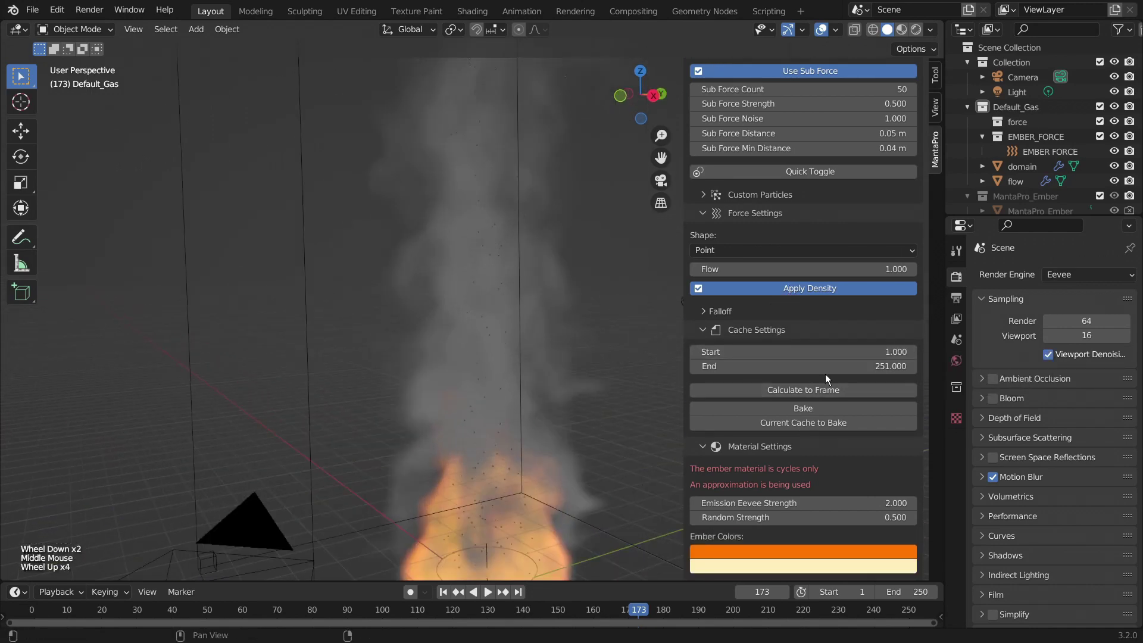
Step: Collapse the Force Settings and review the ember's Cache Settings, including the frame range, Calculate to Frame and the bake options
{"action": "left_click", "coordinate": [765, 333]}
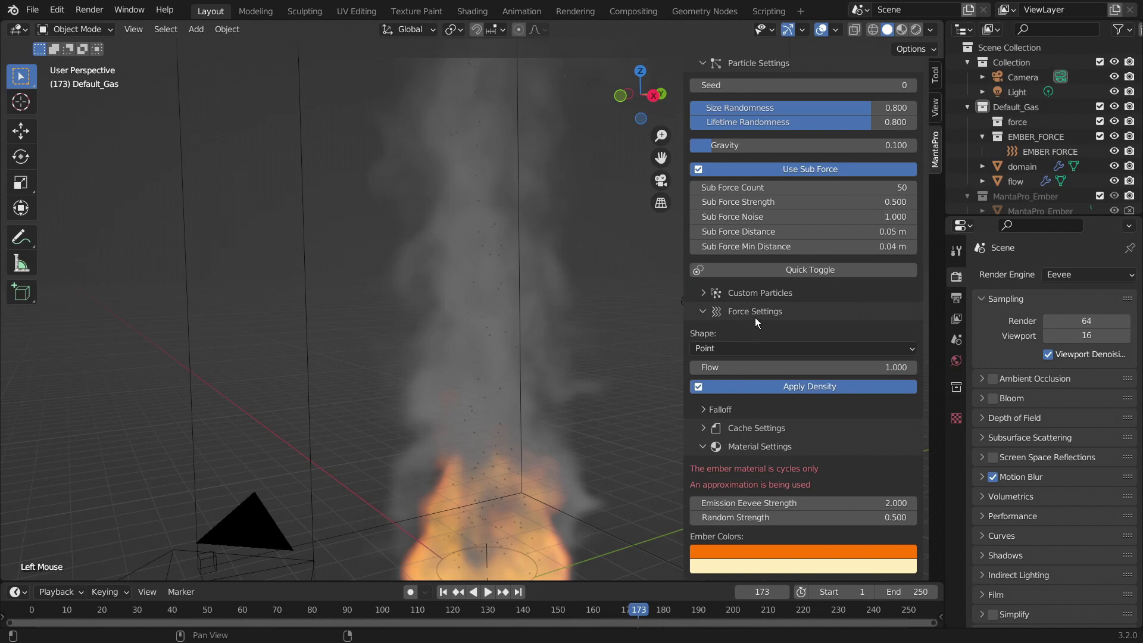
{"action": "left_click", "coordinate": [756, 312]}
{"action": "left_click", "coordinate": [759, 425]}
{"action": "scroll", "coordinate": [747, 381], "scroll_direction": "down", "scroll_amount": 3}
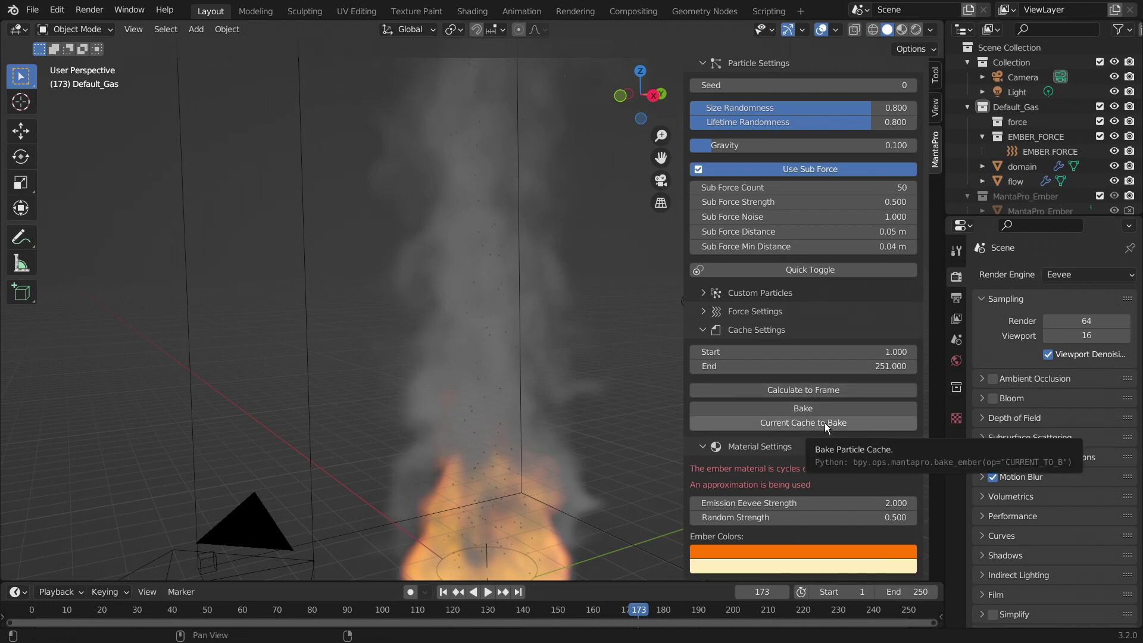
{"action": "scroll", "coordinate": [825, 422], "scroll_direction": "down", "scroll_amount": 5}
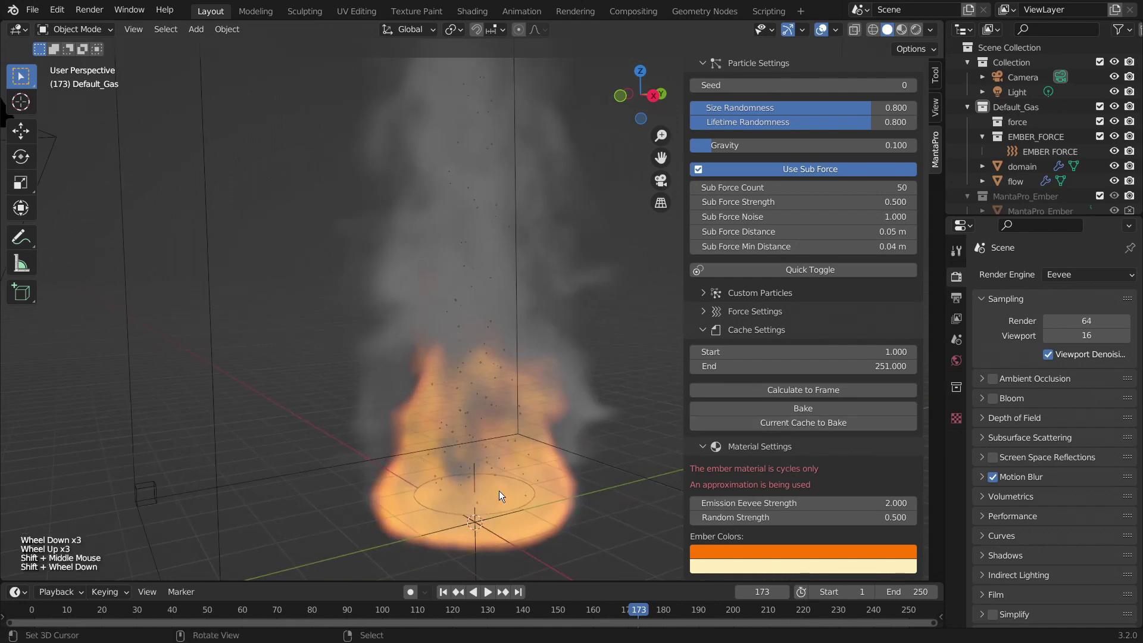
Step: Inspect the ember particles inside the flame up close and switch the viewport to rendered shading
{"action": "middle_click_drag", "start_coordinate": [499, 490], "coordinate": [472, 346], "text": "ctrl"}
{"action": "scroll", "coordinate": [472, 346], "scroll_direction": "down", "scroll_amount": 3}
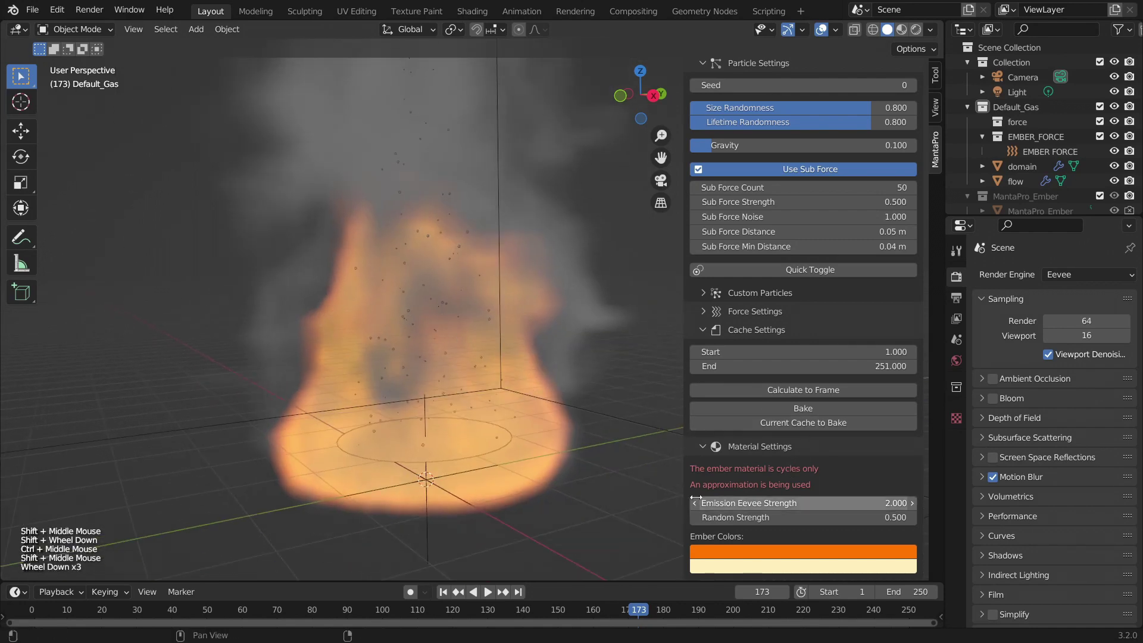
{"action": "scroll", "coordinate": [393, 321], "scroll_direction": "up", "scroll_amount": 2}
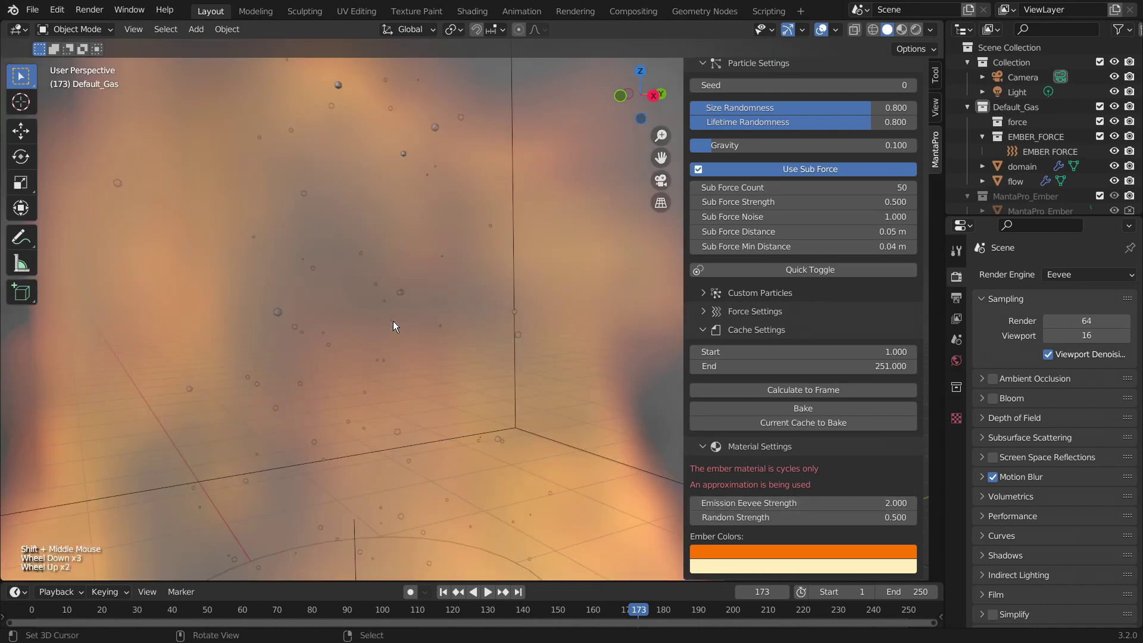
{"action": "scroll", "coordinate": [393, 320], "scroll_direction": "down", "scroll_amount": 2}
{"action": "scroll", "coordinate": [459, 184], "scroll_direction": "up", "scroll_amount": 1, "text": "shift"}
{"action": "middle_click_drag", "start_coordinate": [459, 184], "coordinate": [474, 288], "text": "shift"}
{"action": "key", "text": "z"}
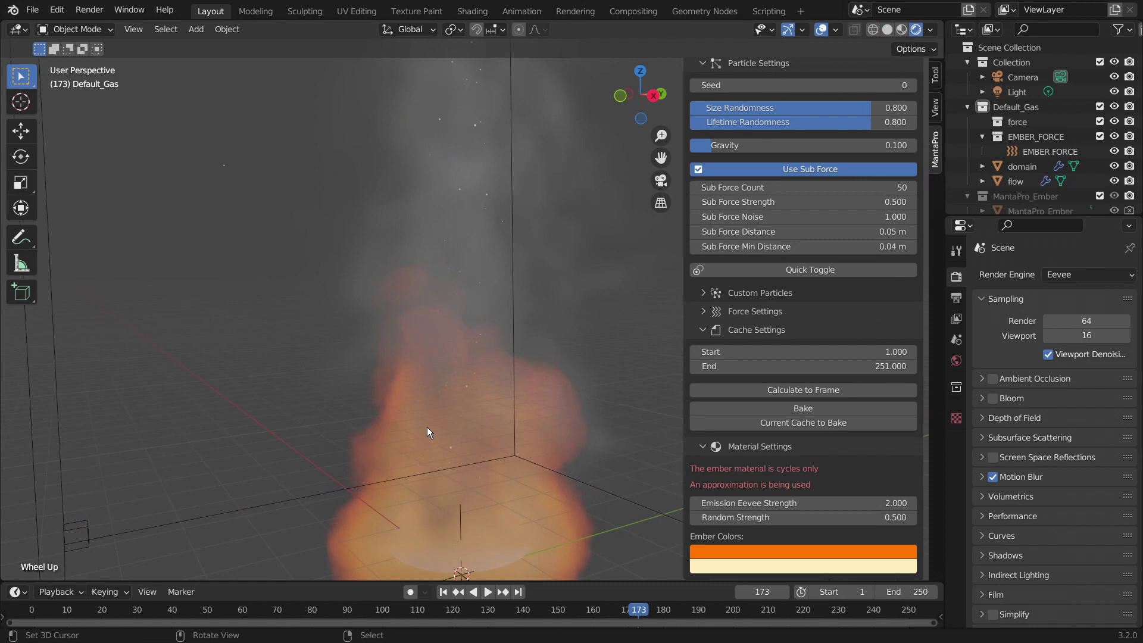
Step: Set the world background color to black, with its HSV value at 0
{"action": "scroll", "coordinate": [442, 412], "scroll_direction": "down", "scroll_amount": 2}
{"action": "left_click", "coordinate": [956, 361]}
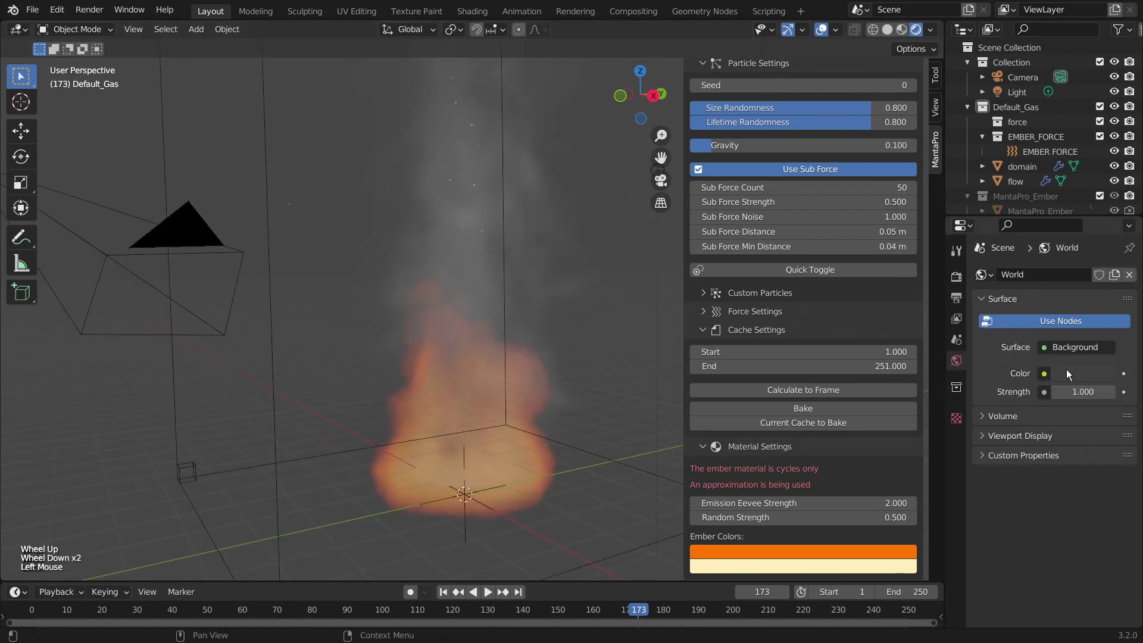
{"action": "left_click", "coordinate": [1070, 373]}
{"action": "left_click_drag", "start_coordinate": [1109, 266], "coordinate": [1107, 277]}
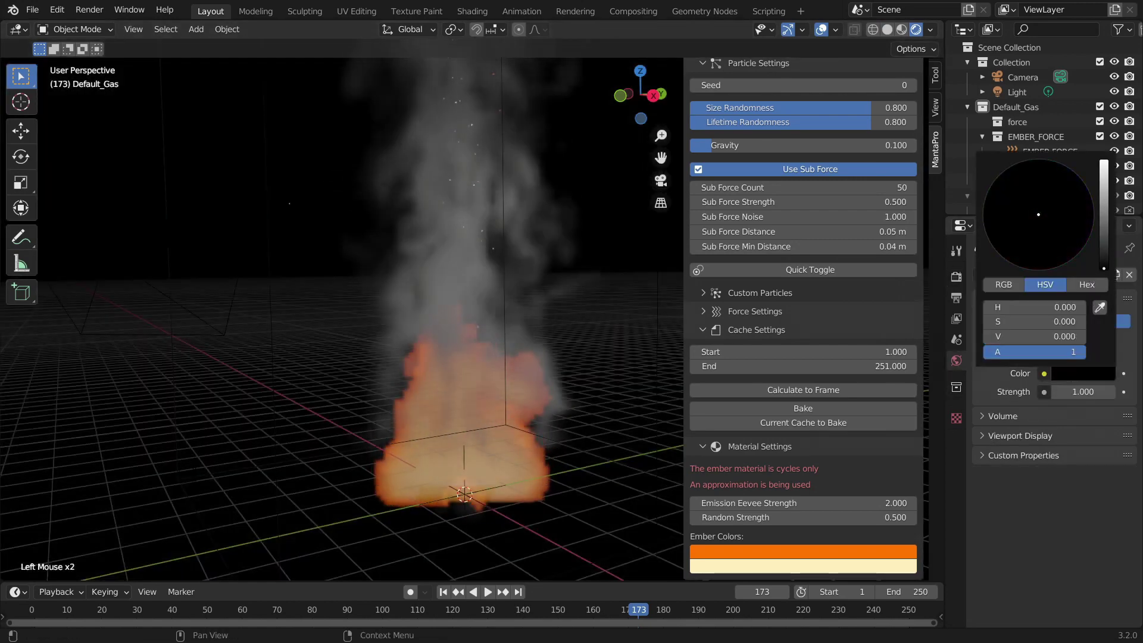
Step: Open the scene's render settings and examine the rendered embers in the smoke column above the flame
{"action": "scroll", "coordinate": [504, 358], "scroll_direction": "up", "scroll_amount": 2}
{"action": "middle_click_drag", "start_coordinate": [524, 334], "coordinate": [449, 341], "text": "shift"}
{"action": "scroll", "coordinate": [447, 345], "scroll_direction": "down", "scroll_amount": 3}
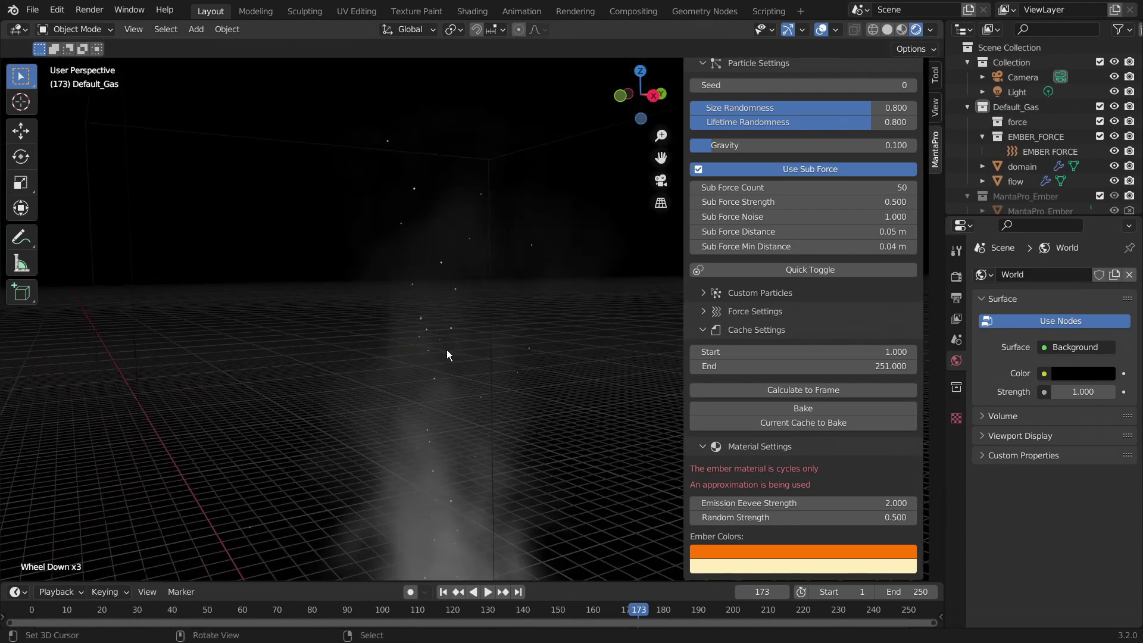
{"action": "left_click", "coordinate": [956, 276]}
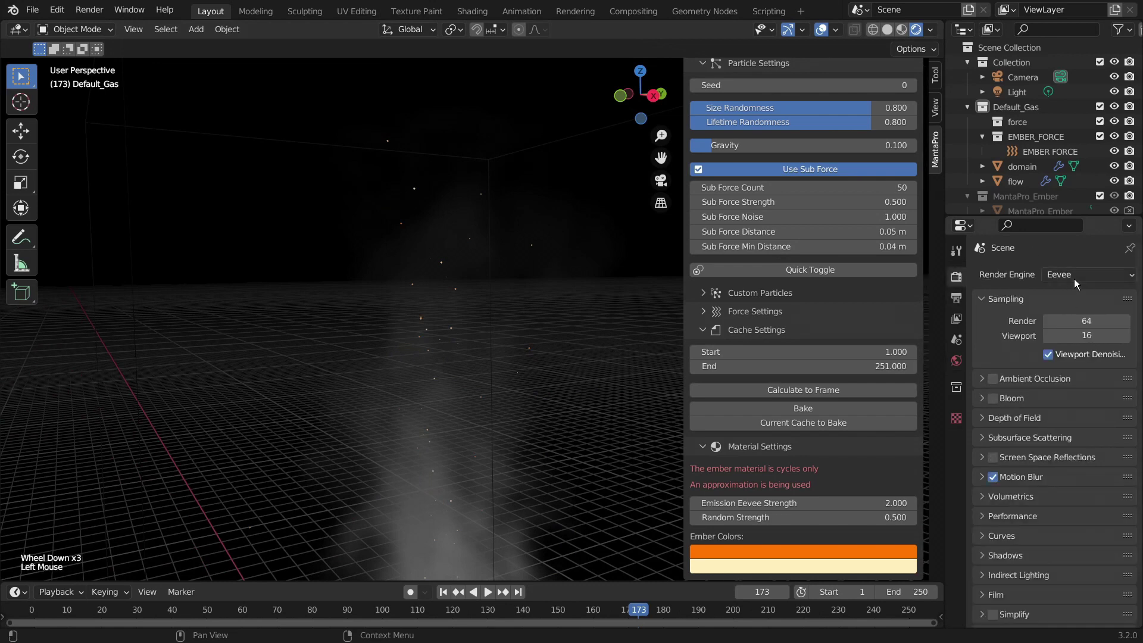
{"action": "scroll", "coordinate": [744, 477], "scroll_direction": "down", "scroll_amount": 1}
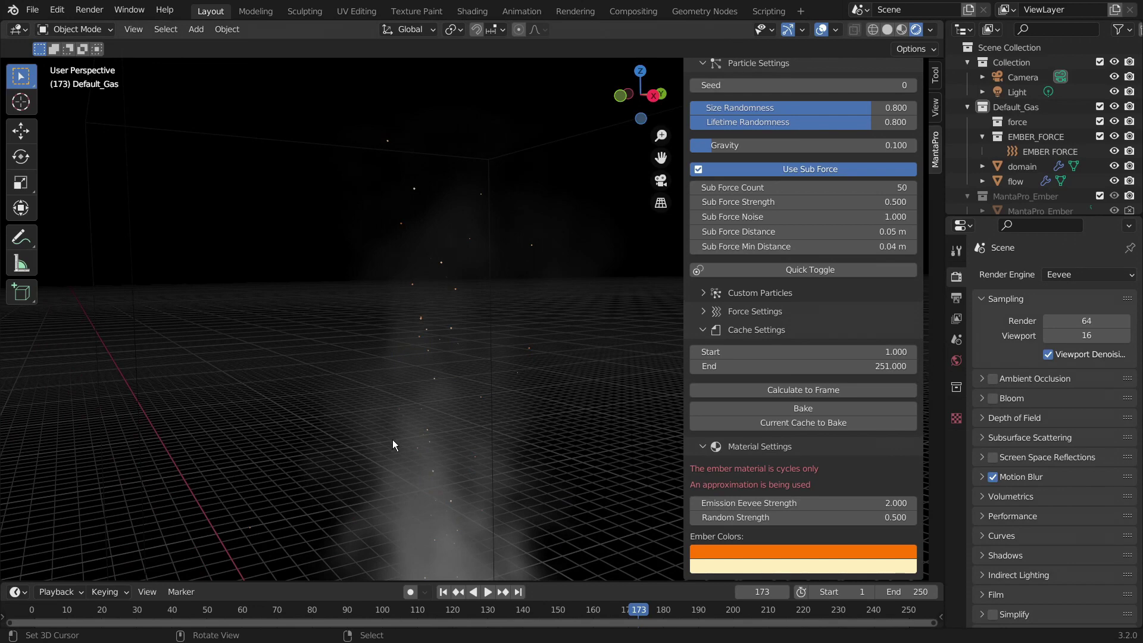
{"action": "scroll", "coordinate": [391, 439], "scroll_direction": "up", "scroll_amount": 4}
{"action": "scroll", "coordinate": [393, 417], "scroll_direction": "down", "scroll_amount": 3}
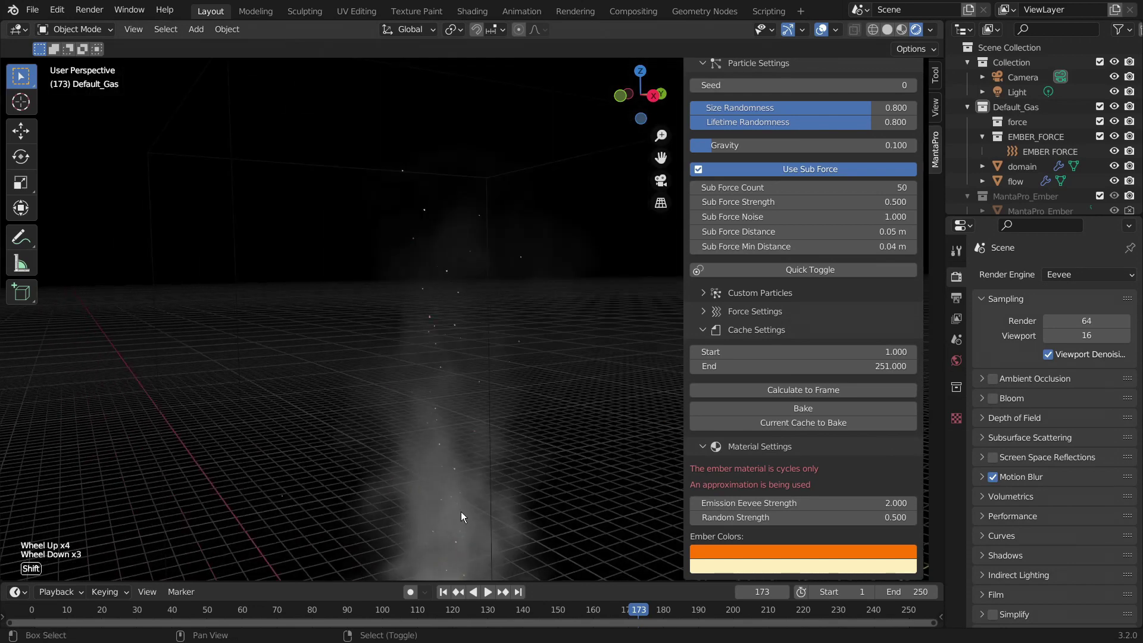
{"action": "middle_click_drag", "start_coordinate": [461, 512], "coordinate": [492, 523], "text": "shift"}
{"action": "middle_click_drag", "start_coordinate": [462, 241], "coordinate": [524, 73], "text": "shift"}
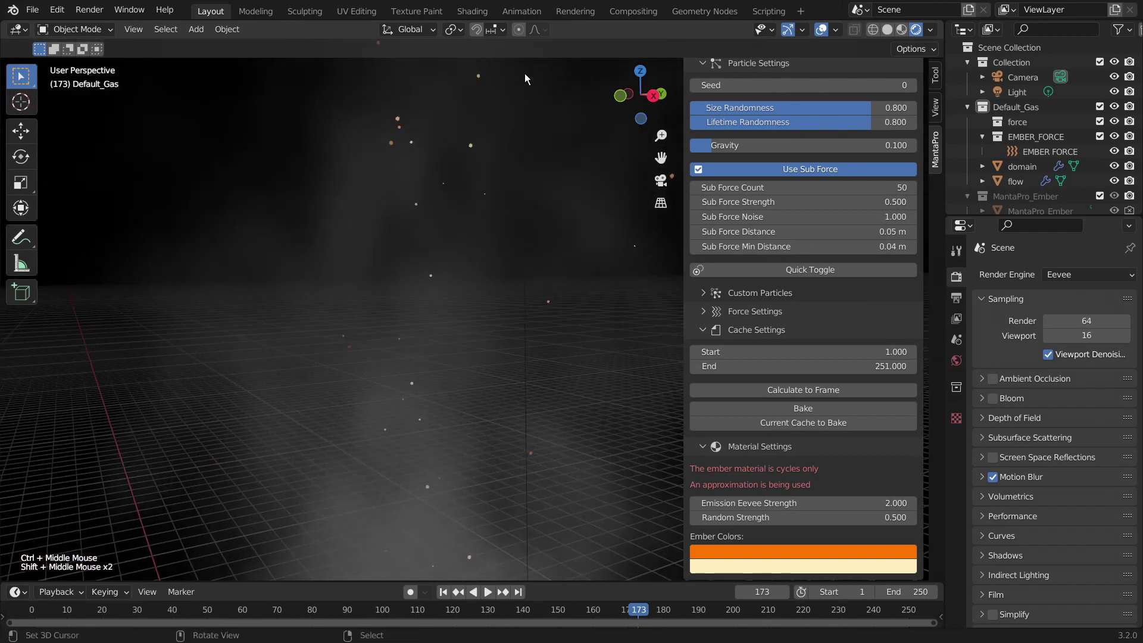
Step: Try raising the ember material's Random Strength, up to 1.800, while viewing individual embers up close
{"action": "left_click_drag", "start_coordinate": [798, 517], "coordinate": [845, 517]}
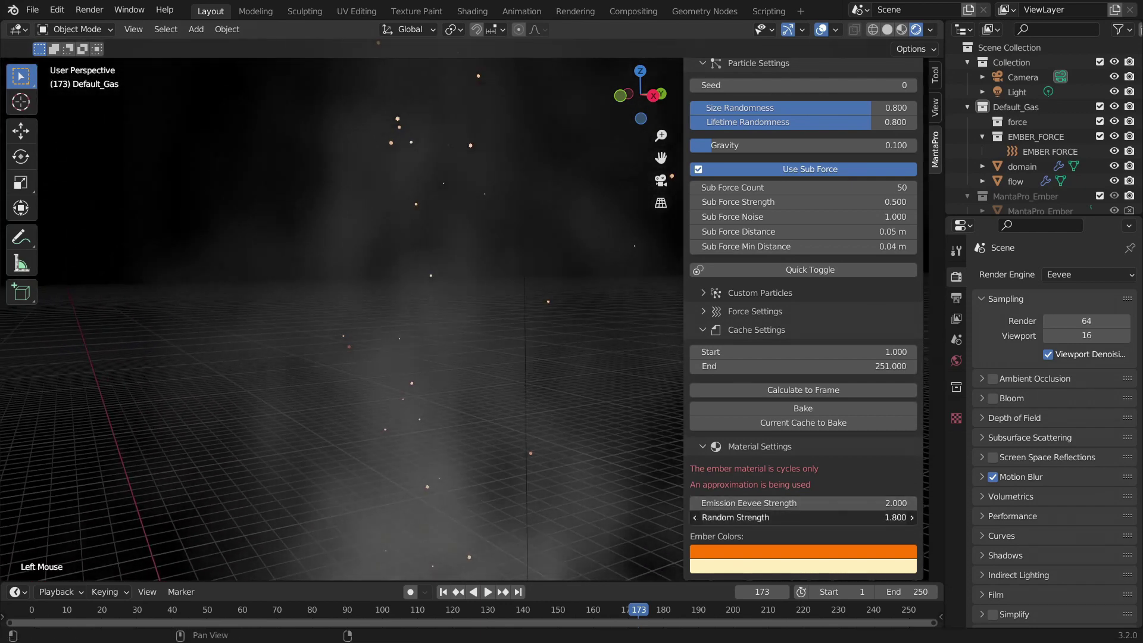
{"action": "right_click", "coordinate": [798, 518]}
{"action": "scroll", "coordinate": [516, 306], "scroll_direction": "up", "scroll_amount": 3}
{"action": "middle_click_drag", "start_coordinate": [516, 306], "coordinate": [260, 445], "text": "shift"}
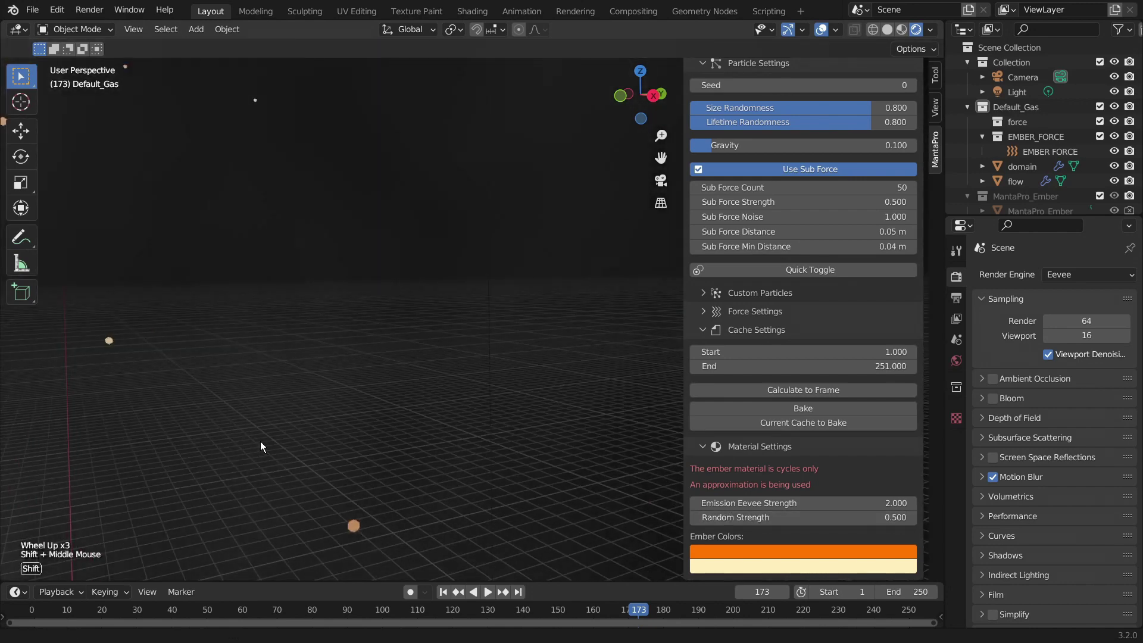
{"action": "left_click_drag", "start_coordinate": [798, 518], "coordinate": [822, 517]}
{"action": "right_click", "coordinate": [798, 517]}
{"action": "scroll", "coordinate": [753, 542], "scroll_direction": "down", "scroll_amount": 3}
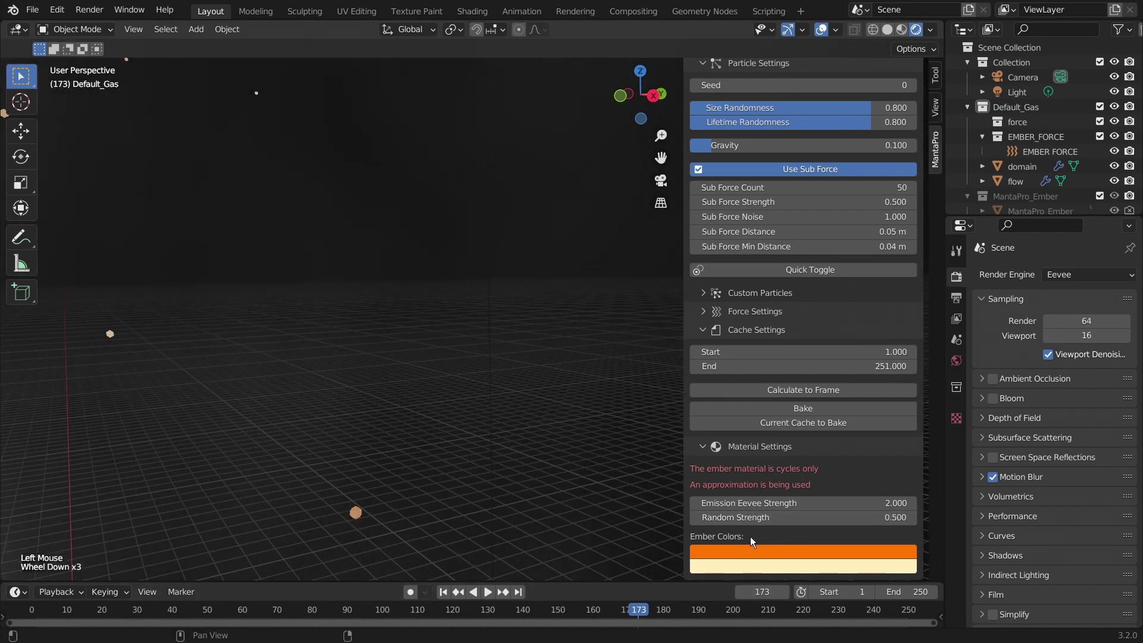
Step: Try a different Emission Eevee Strength and a Random Strength of 0.400 on the ember material
{"action": "scroll", "coordinate": [232, 298], "scroll_direction": "down", "scroll_amount": 4}
{"action": "scroll", "coordinate": [232, 299], "scroll_direction": "up", "scroll_amount": 1, "text": "shift"}
{"action": "middle_click_drag", "start_coordinate": [233, 299], "coordinate": [324, 372], "text": "shift"}
{"action": "scroll", "coordinate": [326, 373], "scroll_direction": "down", "scroll_amount": 1, "text": "shift"}
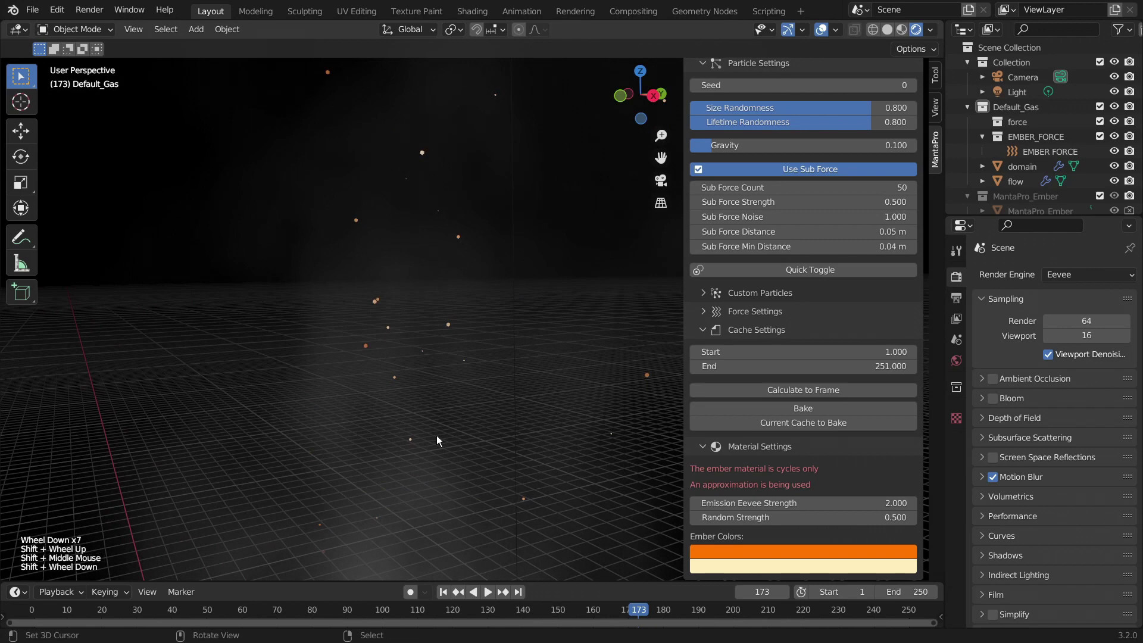
{"action": "left_click_drag", "start_coordinate": [744, 501], "coordinate": [911, 501]}
{"action": "right_click", "coordinate": [744, 502]}
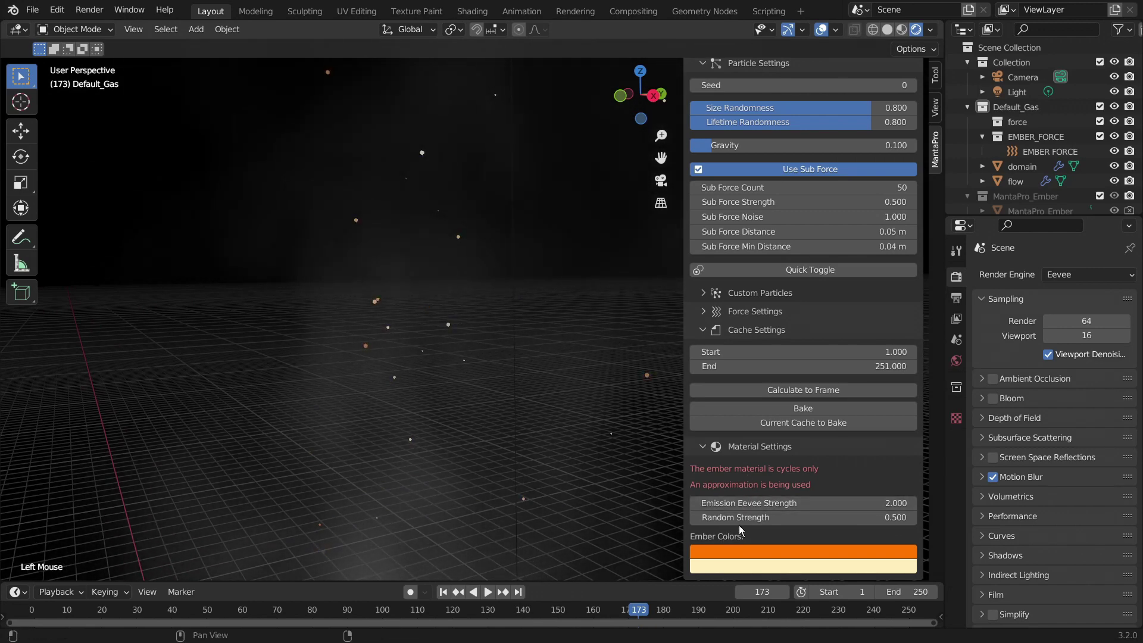
{"action": "mouse_move", "coordinate": [740, 518]}
{"action": "left_mouse_down"}
{"action": "mouse_move", "coordinate": [756, 517]}
{"action": "mouse_move", "coordinate": [720, 518]}
{"action": "left_mouse_up"}
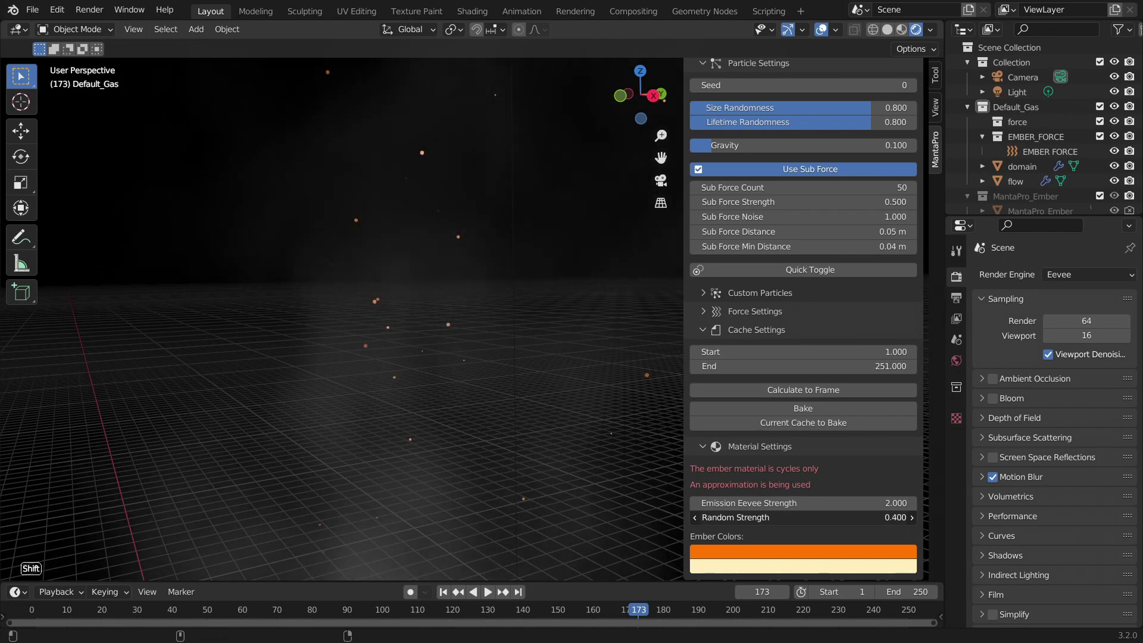
{"action": "right_click", "coordinate": [746, 523]}
Step: Frame the smoke and flame and change the render engine to Cycles
{"action": "scroll", "coordinate": [428, 452], "scroll_direction": "down", "scroll_amount": 3}
{"action": "middle_click_drag", "start_coordinate": [427, 451], "coordinate": [366, 444], "text": "shift"}
{"action": "scroll", "coordinate": [460, 276], "scroll_direction": "up", "scroll_amount": 2}
{"action": "scroll", "coordinate": [372, 405], "scroll_direction": "up", "scroll_amount": 2}
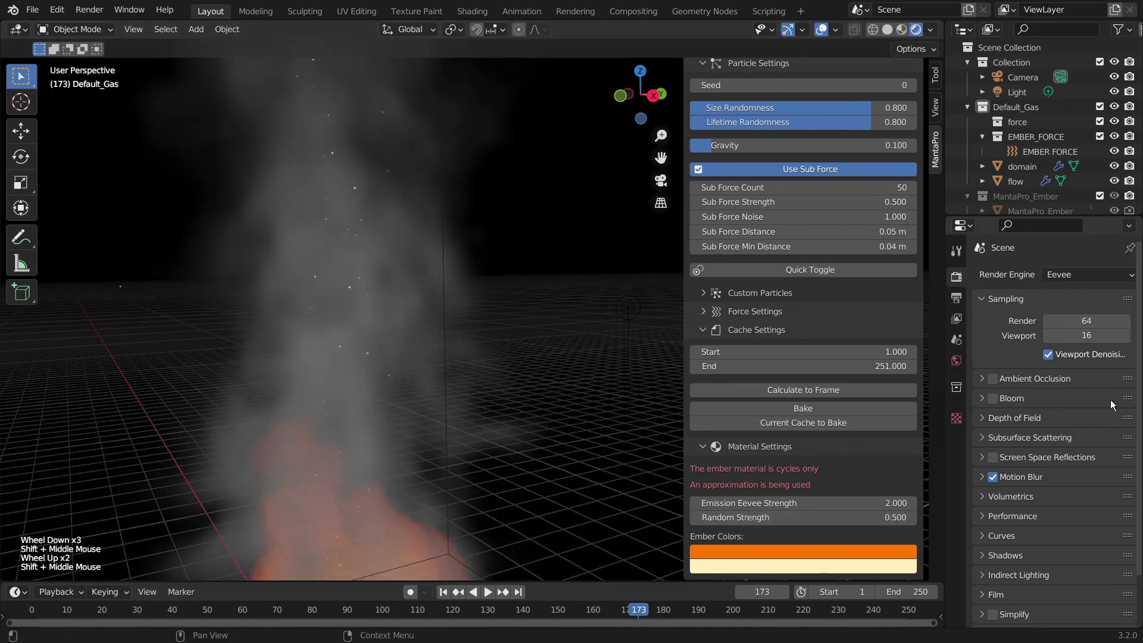
{"action": "left_click", "coordinate": [1071, 274]}
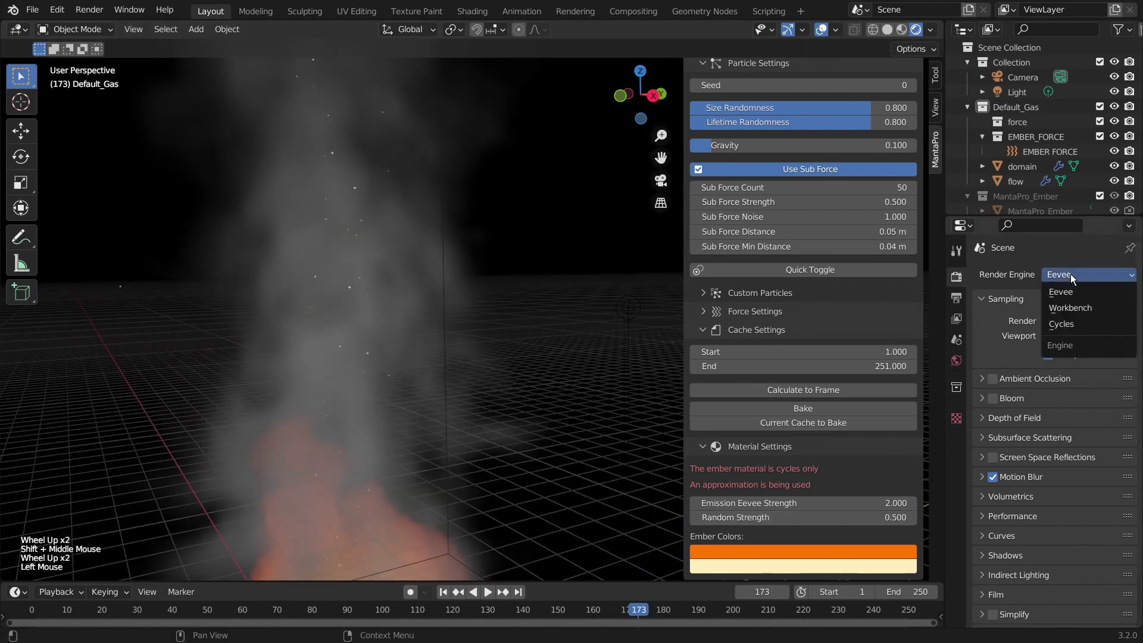
{"action": "left_click", "coordinate": [1065, 324]}
Step: Enable viewport denoising for Cycles and set the render device to GPU Compute
{"action": "scroll", "coordinate": [459, 357], "scroll_direction": "down", "scroll_amount": 3}
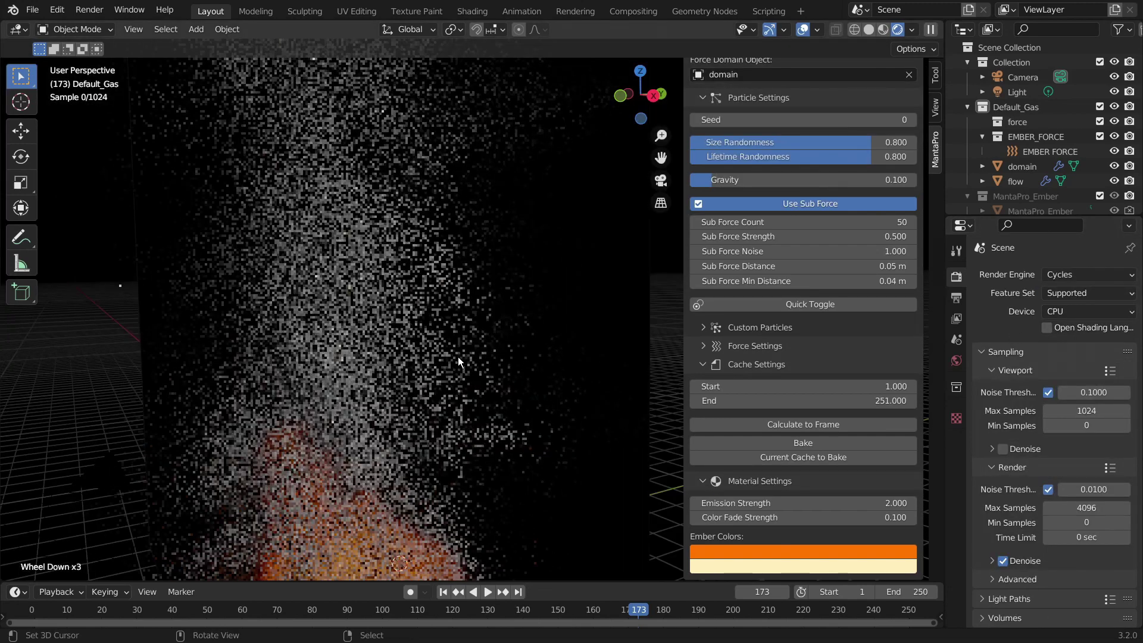
{"action": "left_click", "coordinate": [1002, 448]}
{"action": "left_click", "coordinate": [992, 449]}
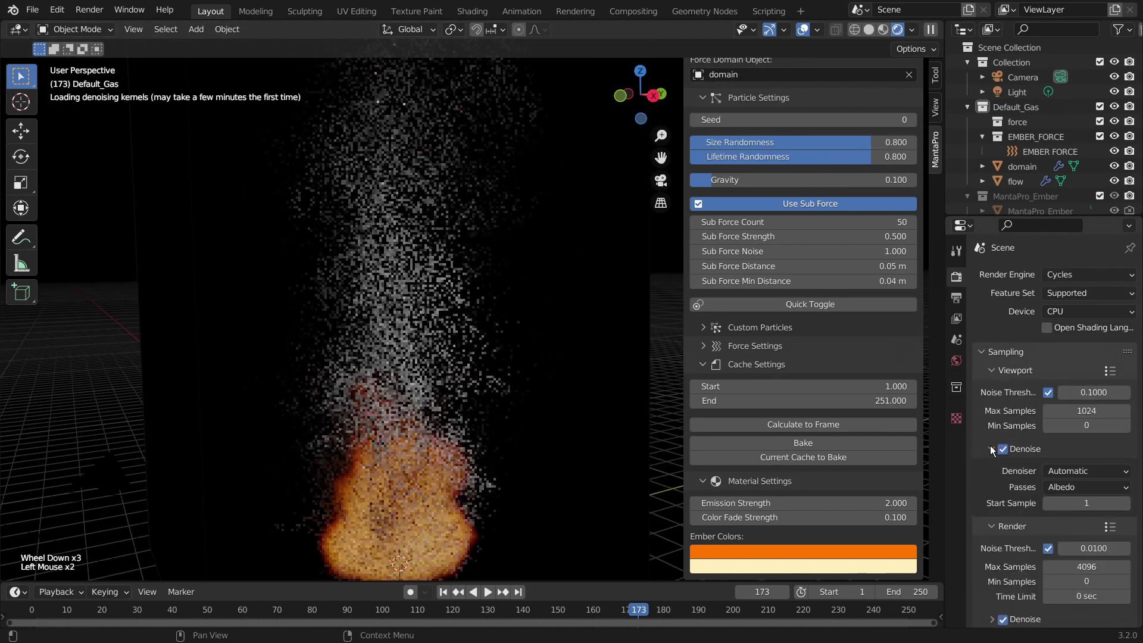
{"action": "left_click", "coordinate": [993, 449]}
Step: Set the ember's Particle Size to 0.6 and check the larger embers in the smoke column
{"action": "scroll", "coordinate": [764, 283], "scroll_direction": "up", "scroll_amount": 6}
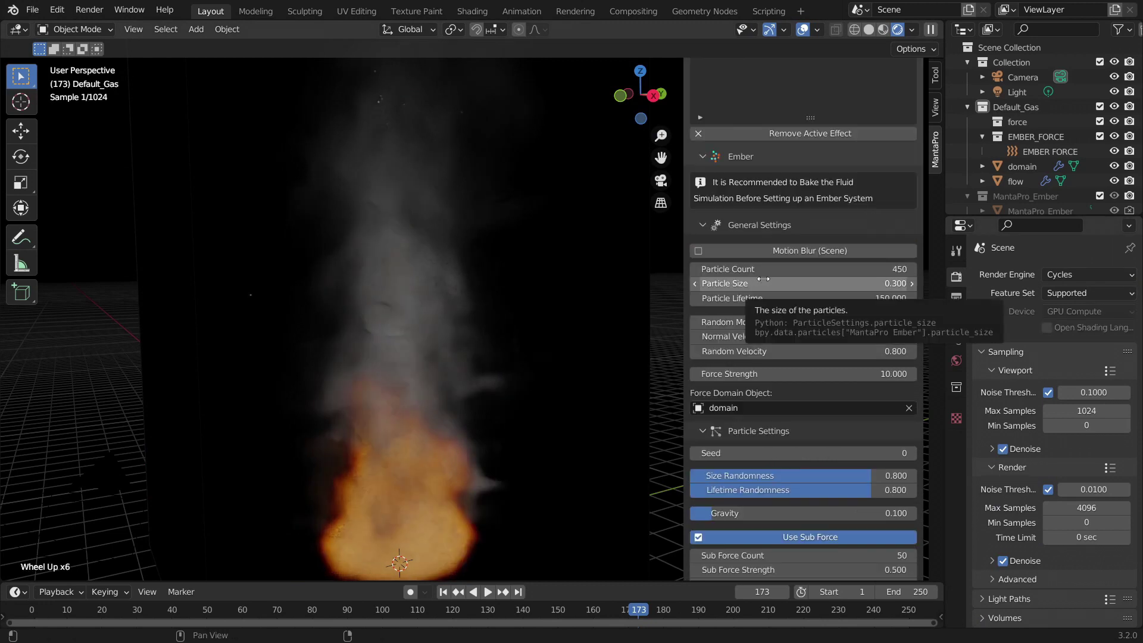
{"action": "left_click", "coordinate": [765, 283]}
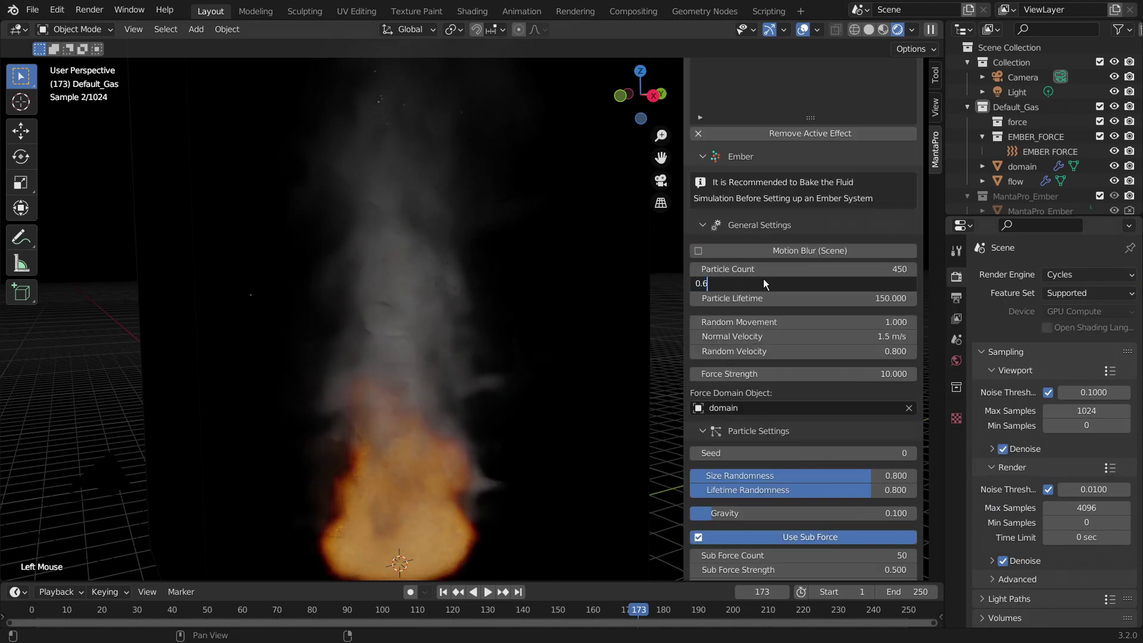
{"action": "type", "text": "0.6"}
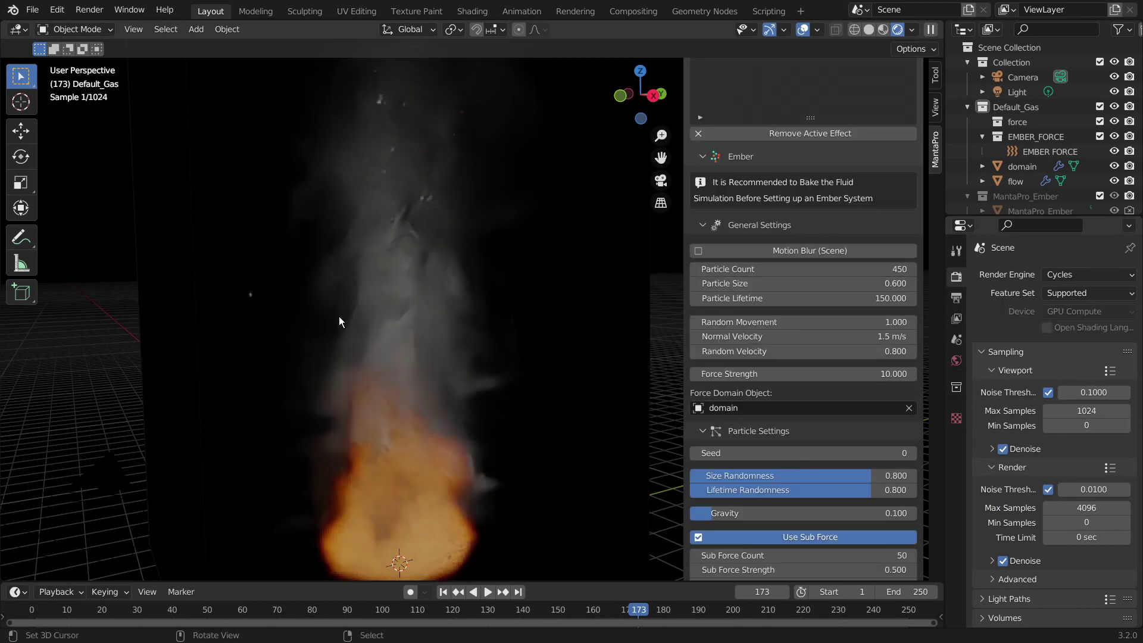
{"action": "middle_click_drag", "start_coordinate": [375, 194], "coordinate": [466, 428], "text": "shift"}
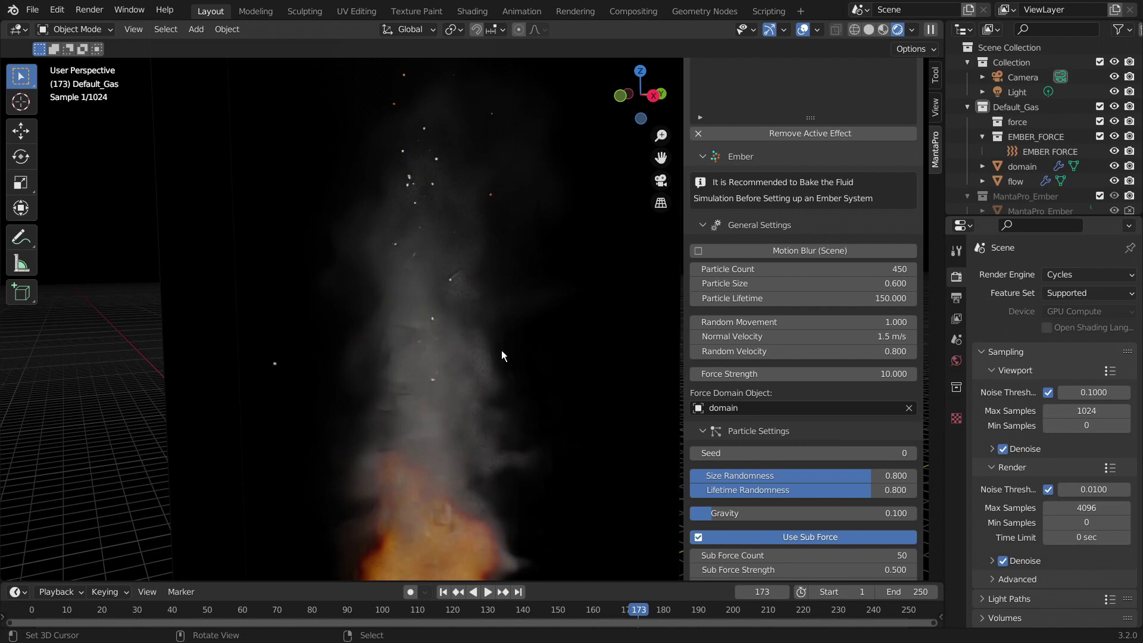
{"action": "middle_click_drag", "start_coordinate": [502, 355], "coordinate": [460, 498], "text": "shift"}
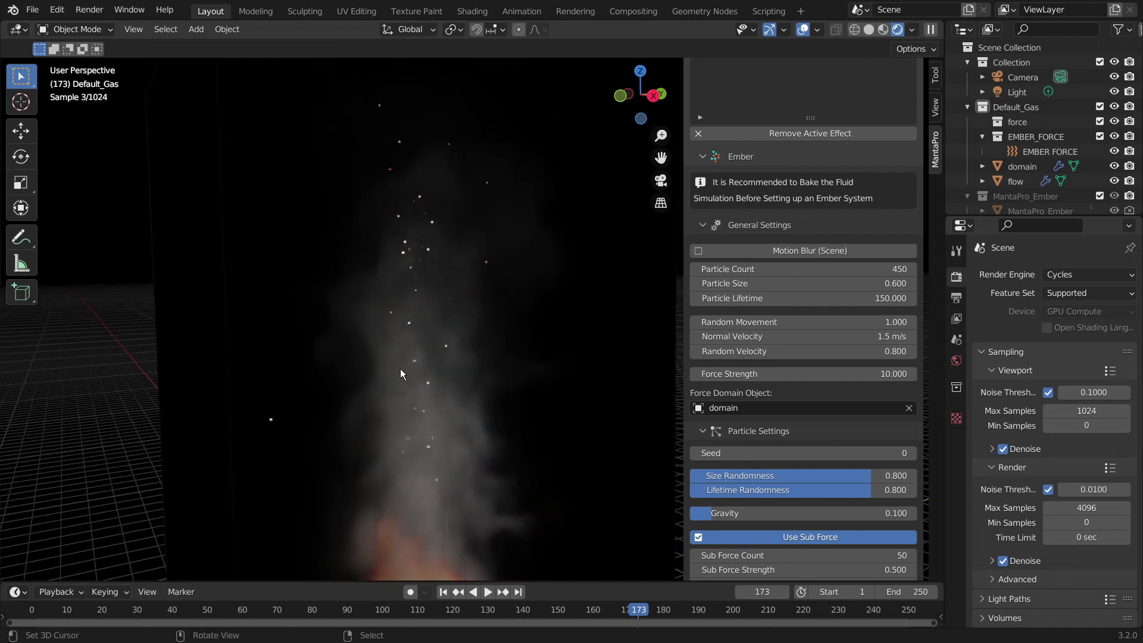
Step: Set the ember material's Color Fade Strength to 0.05 in the Material Settings
{"action": "scroll", "coordinate": [445, 470], "scroll_direction": "down", "scroll_amount": 1}
{"action": "scroll", "coordinate": [441, 465], "scroll_direction": "up", "scroll_amount": 3}
{"action": "scroll", "coordinate": [653, 531], "scroll_direction": "down", "scroll_amount": 4}
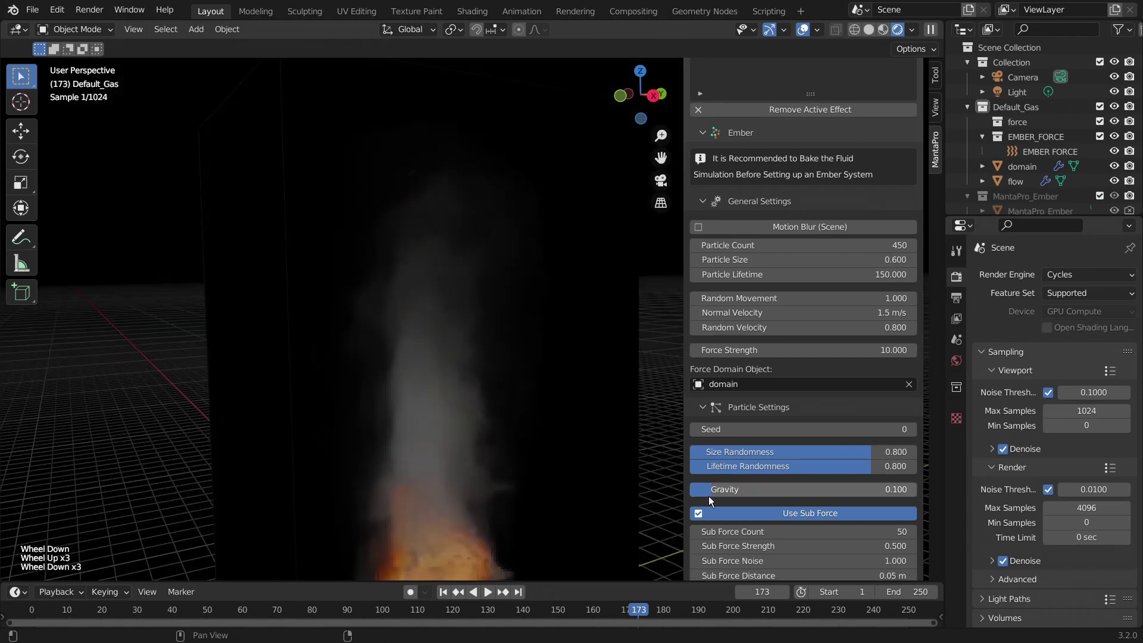
{"action": "scroll", "coordinate": [709, 496], "scroll_direction": "down", "scroll_amount": 6}
{"action": "scroll", "coordinate": [437, 349], "scroll_direction": "up", "scroll_amount": 3}
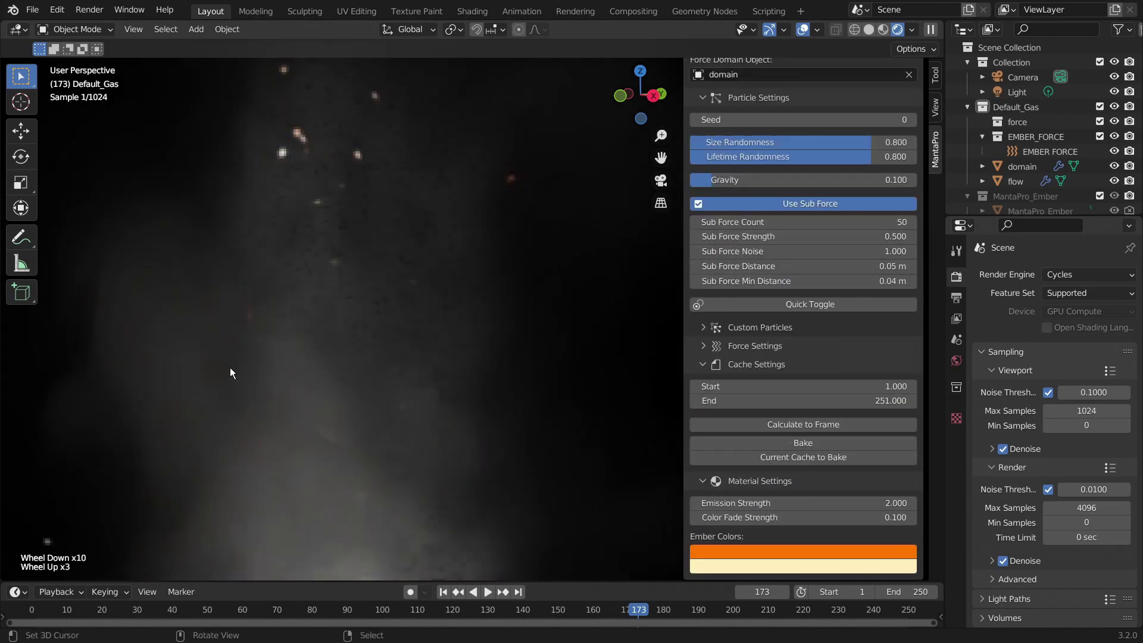
{"action": "scroll", "coordinate": [379, 306], "scroll_direction": "down", "scroll_amount": 2}
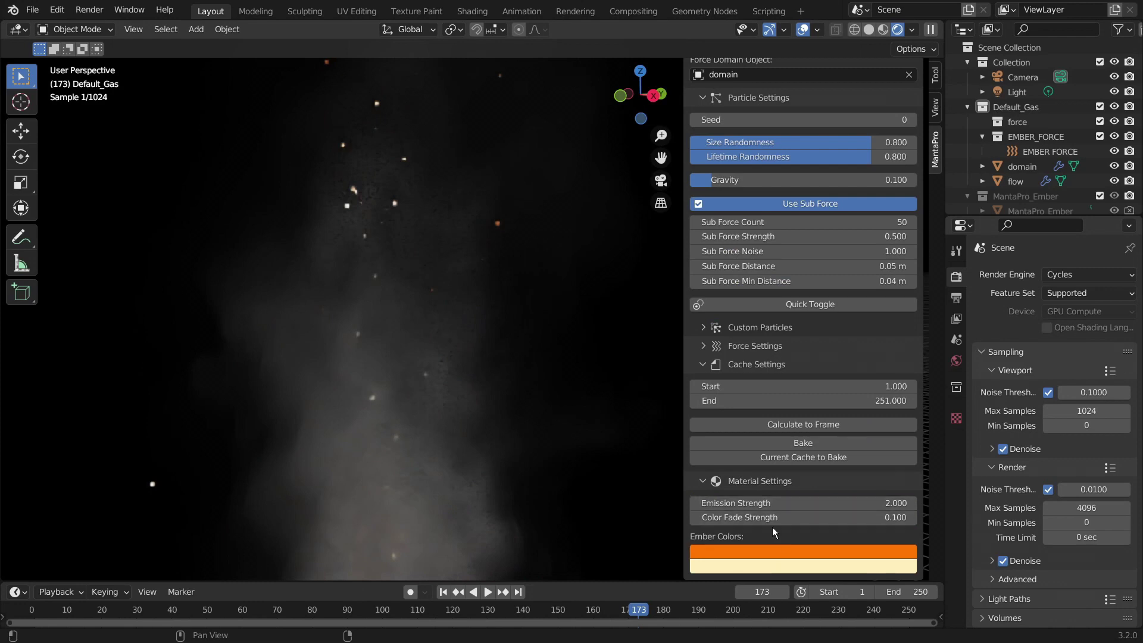
{"action": "left_click", "coordinate": [727, 523]}
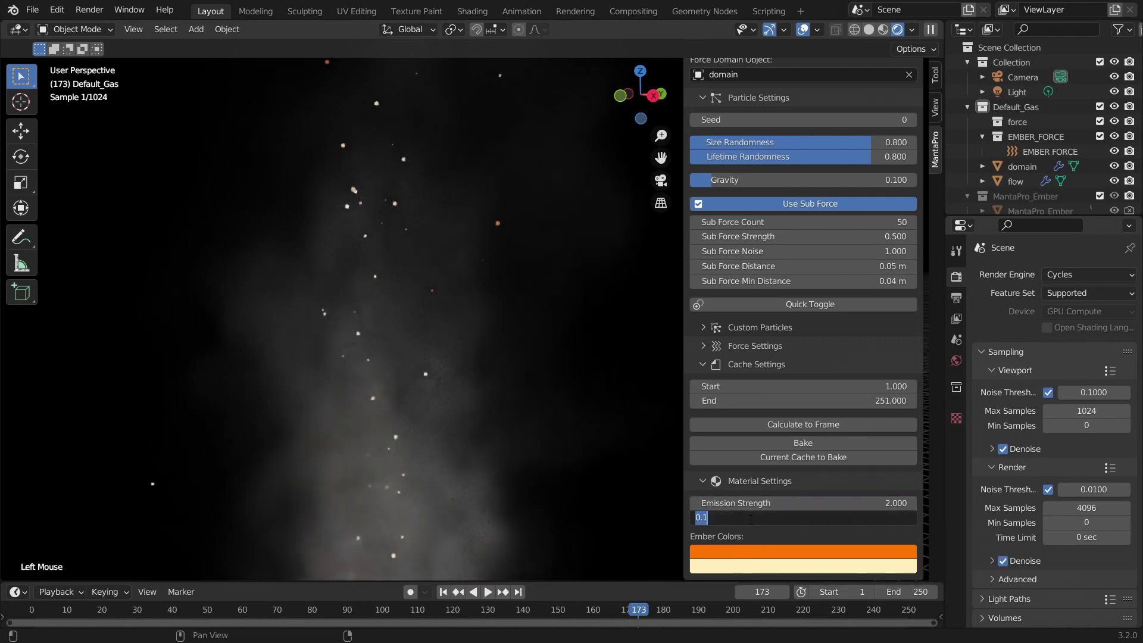
{"action": "type", "text": "0.05"}
{"action": "key", "text": "Return"}
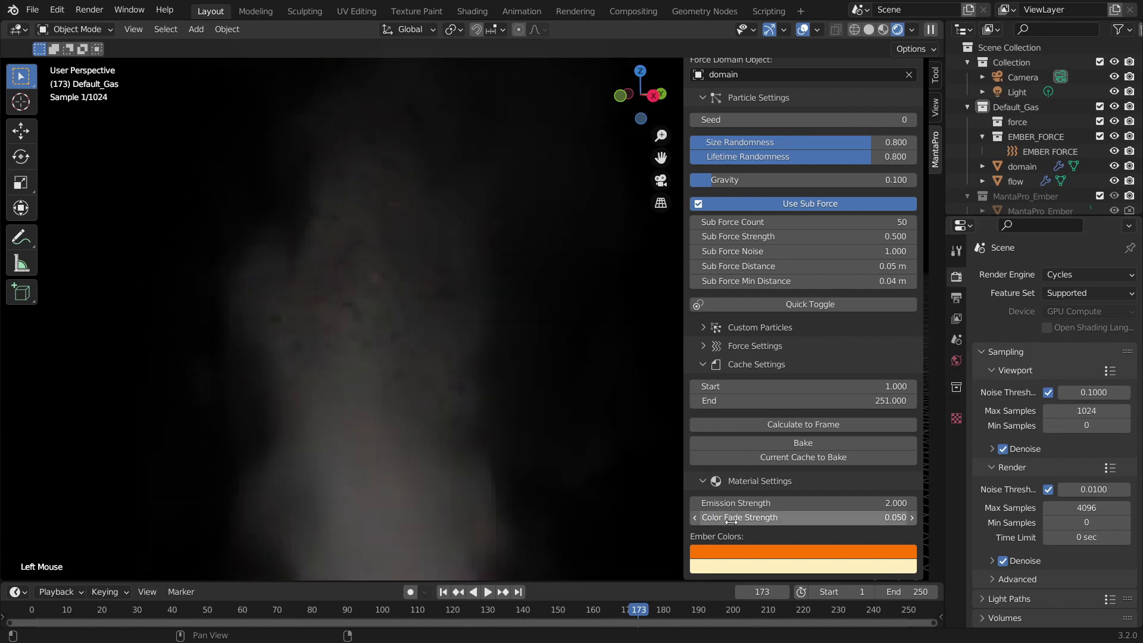
Step: Set the ember material's Color Fade Strength to 0.07
{"action": "scroll", "coordinate": [420, 384], "scroll_direction": "down", "scroll_amount": 2}
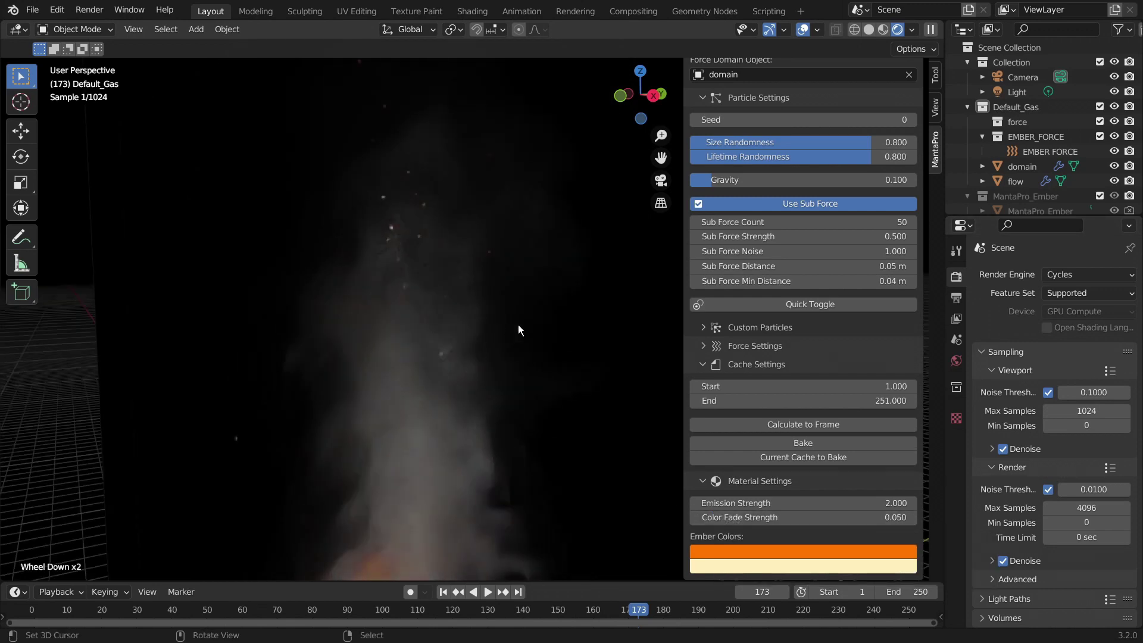
{"action": "double_click", "coordinate": [816, 518]}
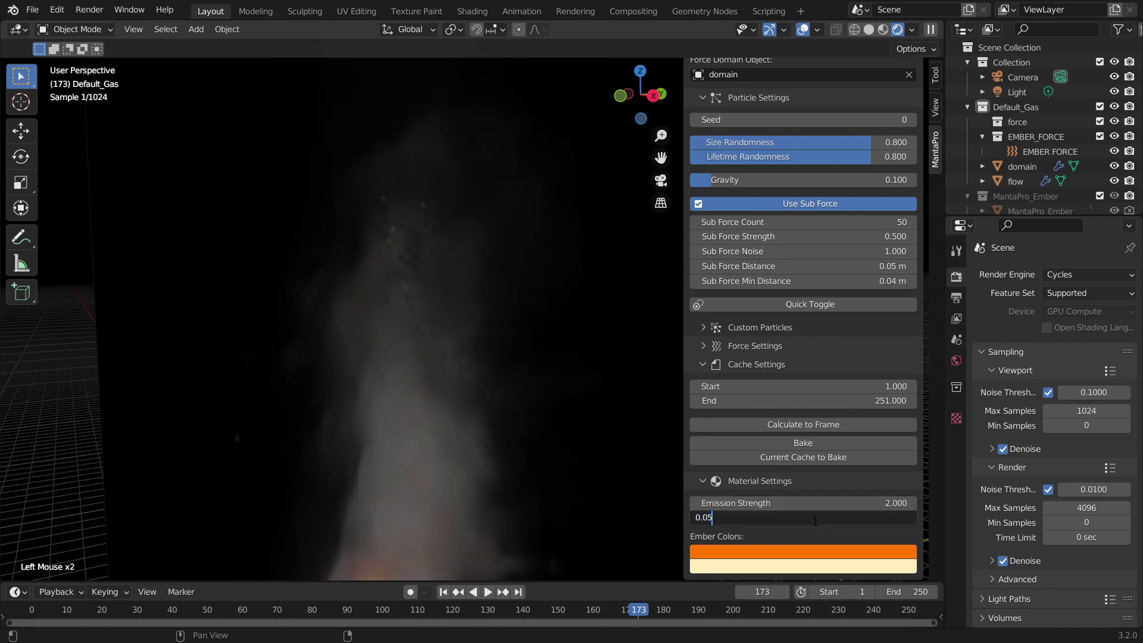
{"action": "key", "text": "Return"}
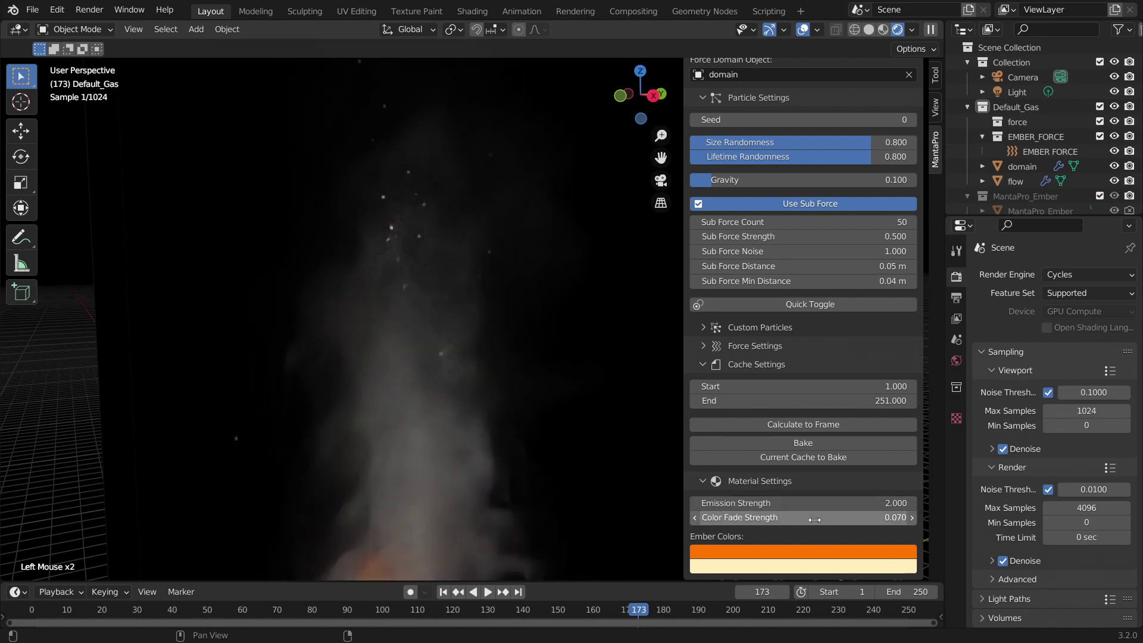
Step: Try adjusting the ember material's Emission Strength while viewing the embers in the smoke
{"action": "scroll", "coordinate": [509, 401], "scroll_direction": "up", "scroll_amount": 2}
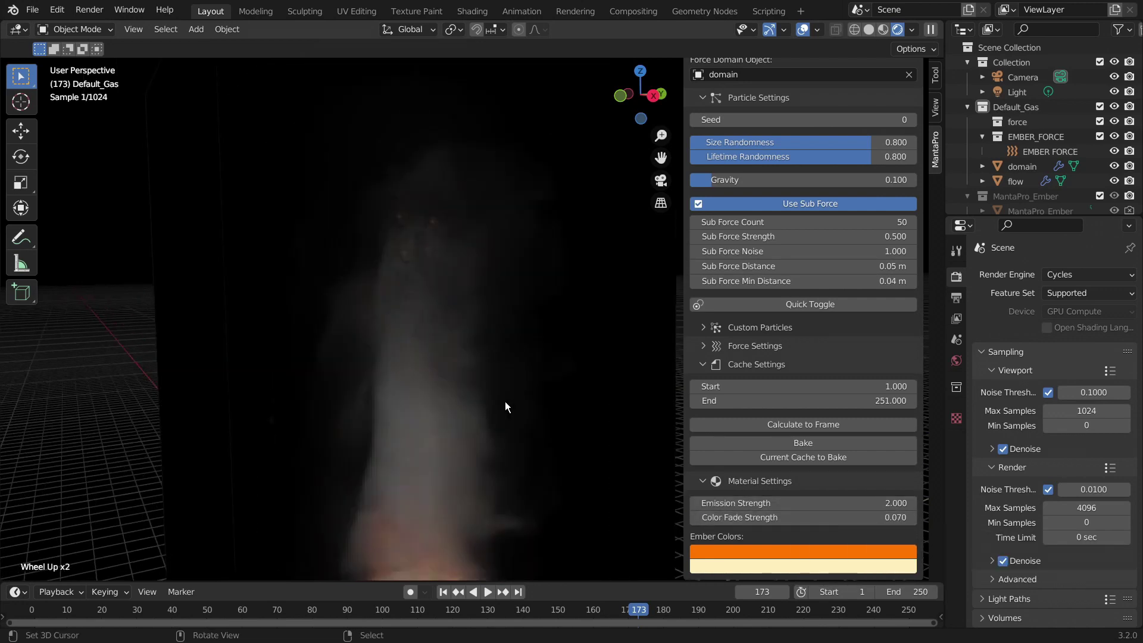
{"action": "left_click_drag", "start_coordinate": [739, 503], "coordinate": [769, 503]}
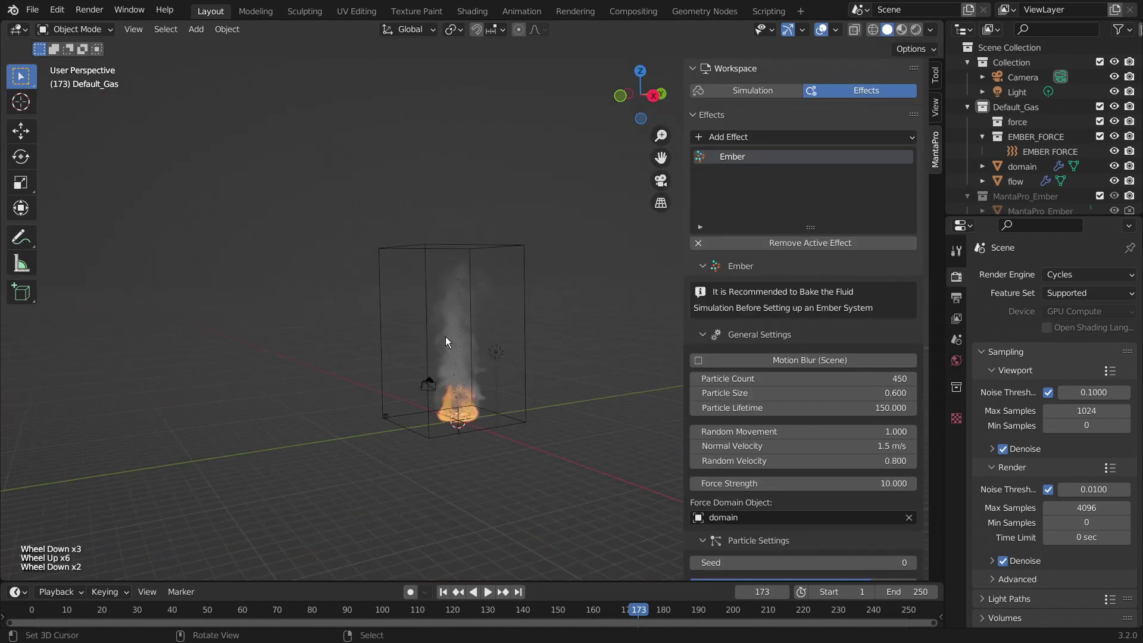
Step: Remove the active Ember effect and delete all remaining fire simulation, camera and light objects from the scene
{"action": "middle_click_drag", "start_coordinate": [445, 337], "coordinate": [489, 320], "text": "shift"}
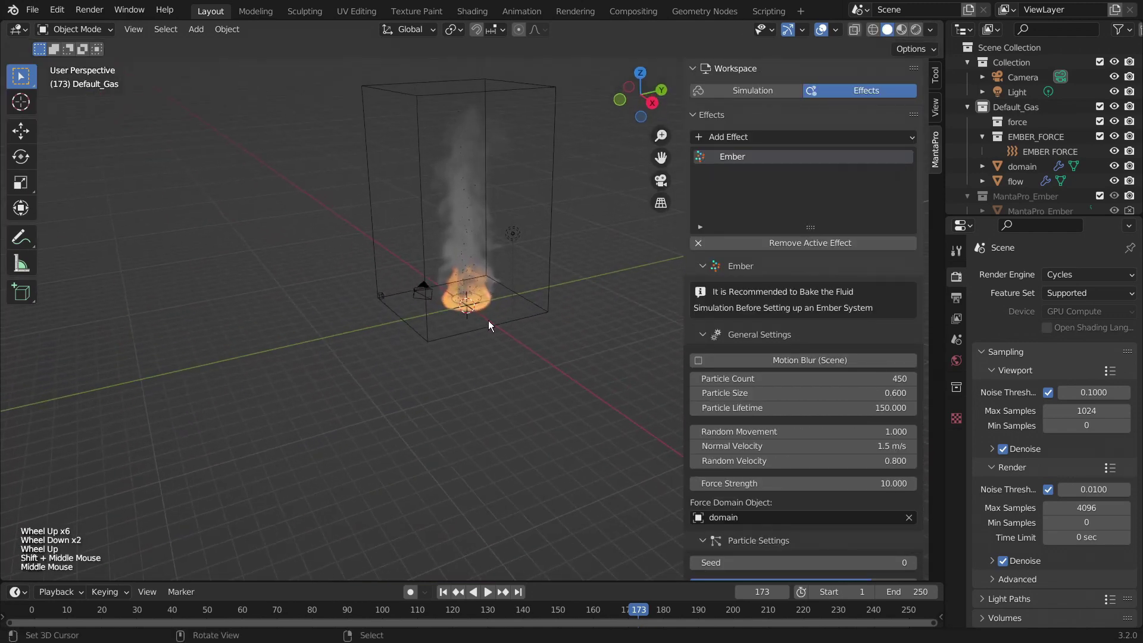
{"action": "left_click", "coordinate": [826, 243]}
{"action": "key", "text": "a"}
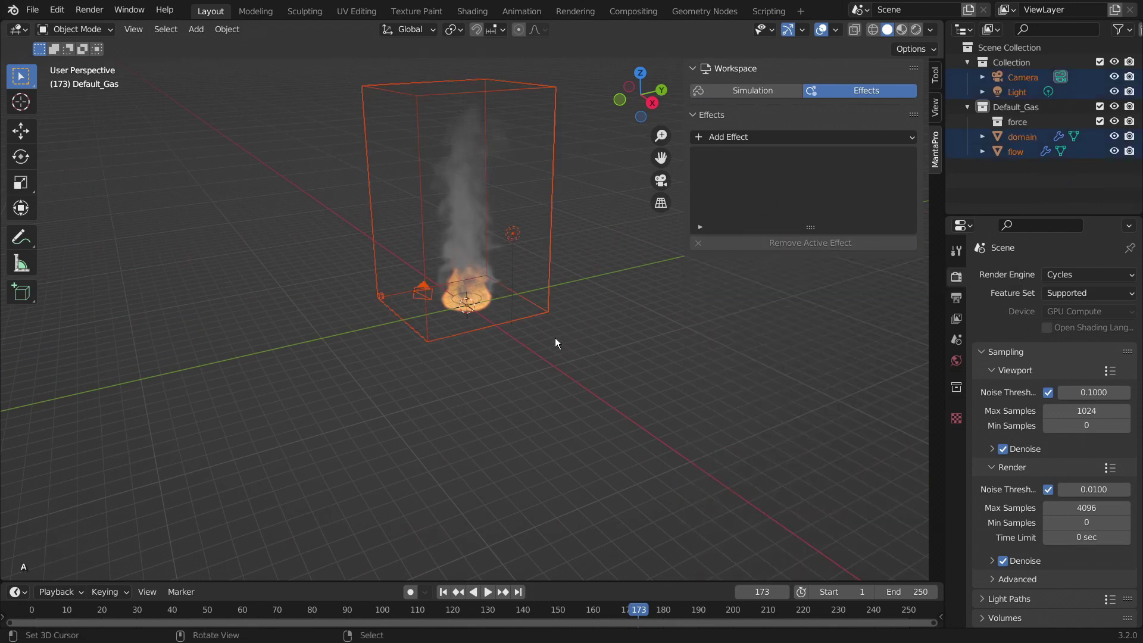
{"action": "key", "text": "Delete"}
Step: Create a Default liquid simulation with Quick Setup and play a short preview of the flow
{"action": "left_click", "coordinate": [737, 89]}
{"action": "left_click", "coordinate": [774, 191]}
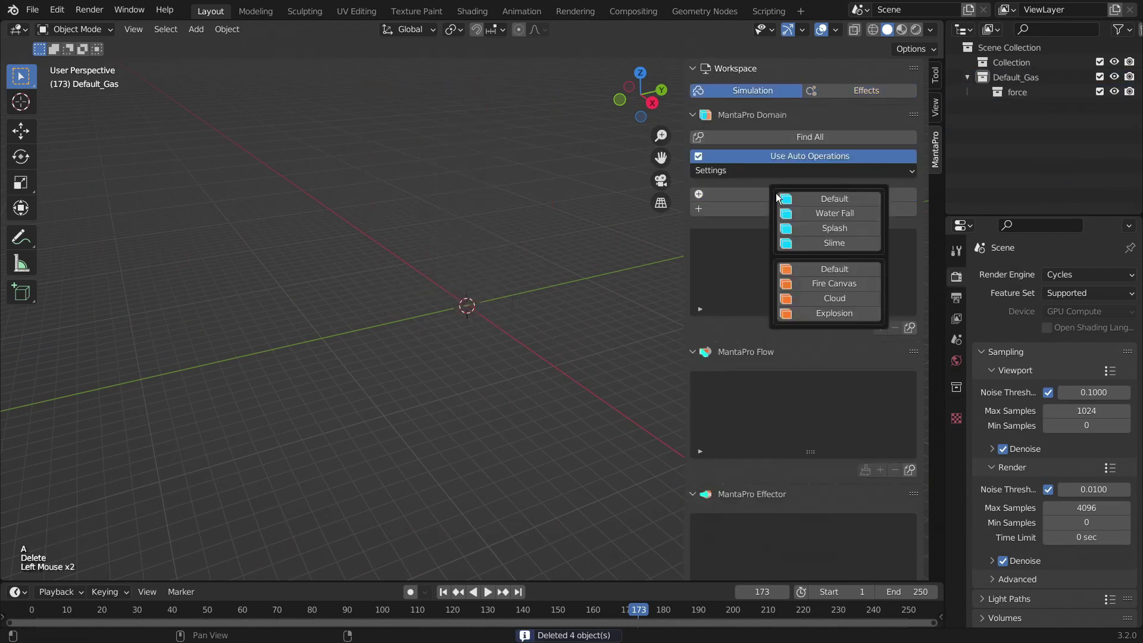
{"action": "left_click", "coordinate": [830, 199]}
{"action": "key", "text": "shift+Left"}
{"action": "key", "text": "shift+space"}
{"action": "middle_click_drag", "start_coordinate": [603, 303], "coordinate": [506, 305], "text": "shift"}
{"action": "key", "text": "shift+space"}
Step: Set the liquid domain's Simulation Speed to 2
{"action": "scroll", "coordinate": [796, 269], "scroll_direction": "down", "scroll_amount": 6}
{"action": "scroll", "coordinate": [796, 269], "scroll_direction": "up", "scroll_amount": 2}
{"action": "left_click", "coordinate": [796, 268]}
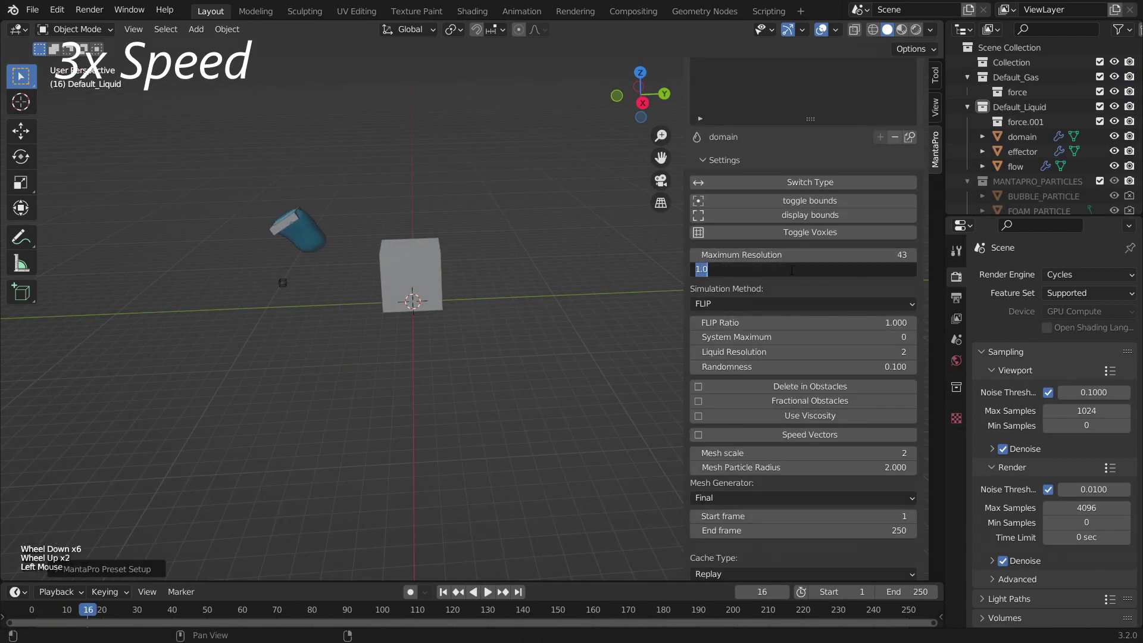
{"action": "key", "text": "Return"}
Step: Set the liquid domain's Cache Type to All and bake the fluid simulation
{"action": "scroll", "coordinate": [792, 298], "scroll_direction": "down", "scroll_amount": 3}
{"action": "left_click", "coordinate": [784, 337]}
{"action": "left_click", "coordinate": [762, 381]}
{"action": "left_click", "coordinate": [757, 395]}
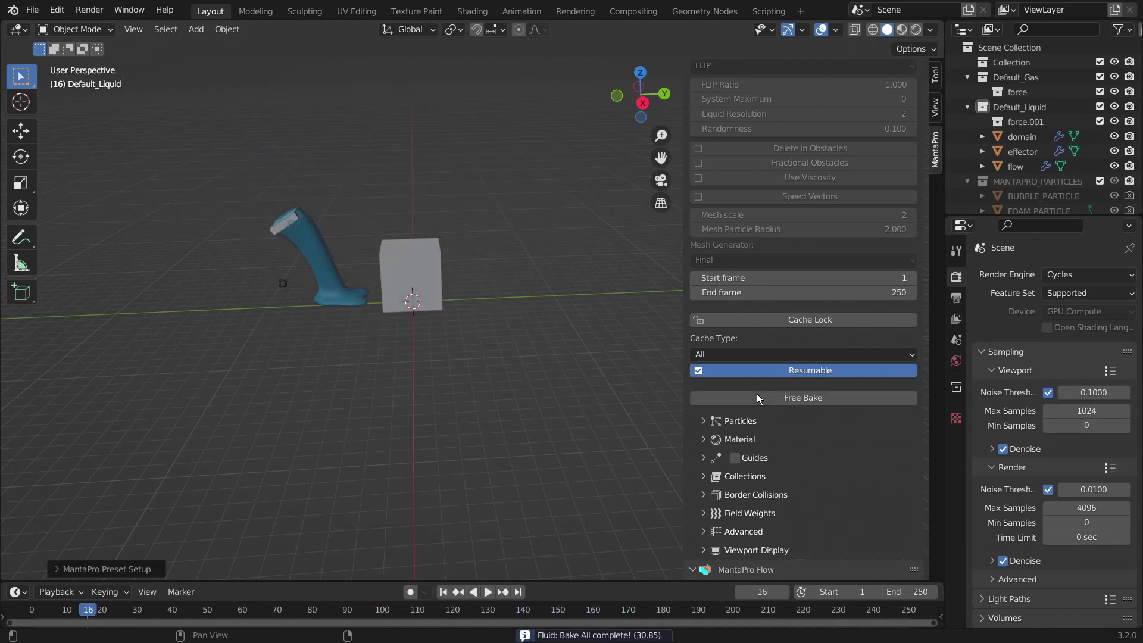
Step: Add an Ember effect to the liquid simulation's flow object
{"action": "scroll", "coordinate": [753, 367], "scroll_direction": "up", "scroll_amount": 6}
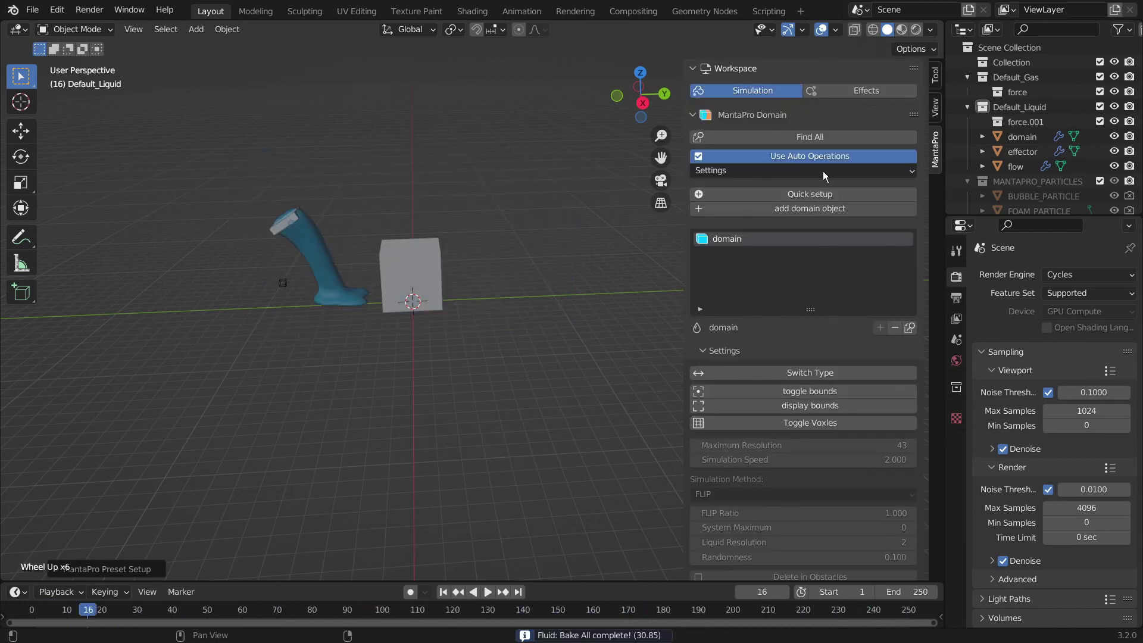
{"action": "left_click", "coordinate": [865, 94]}
{"action": "left_click", "coordinate": [797, 138]}
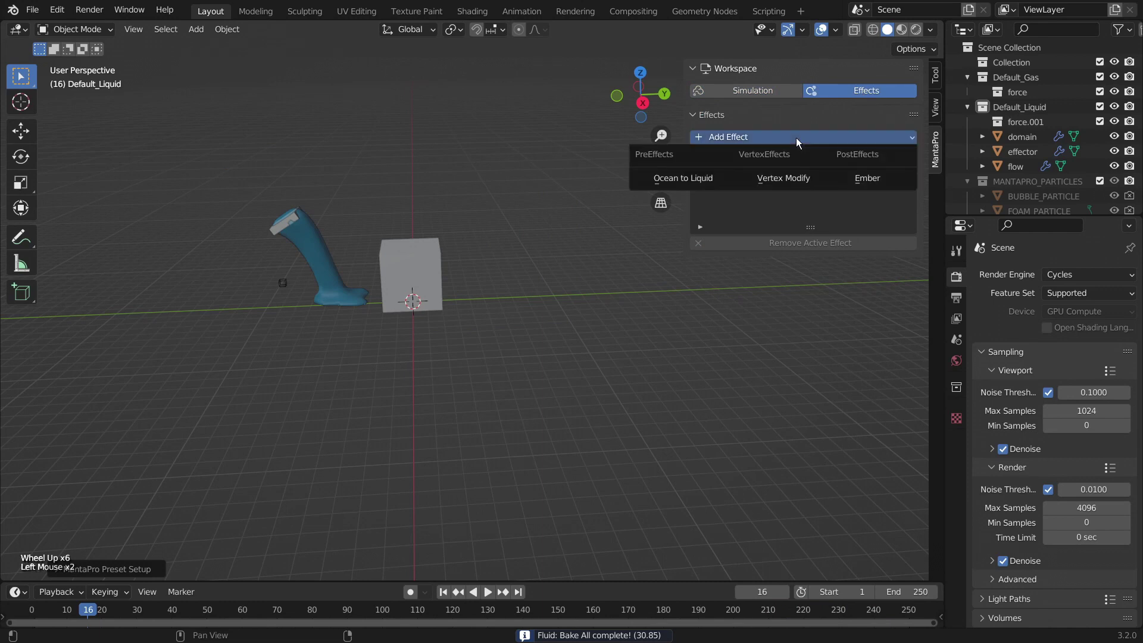
{"action": "left_click", "coordinate": [866, 180]}
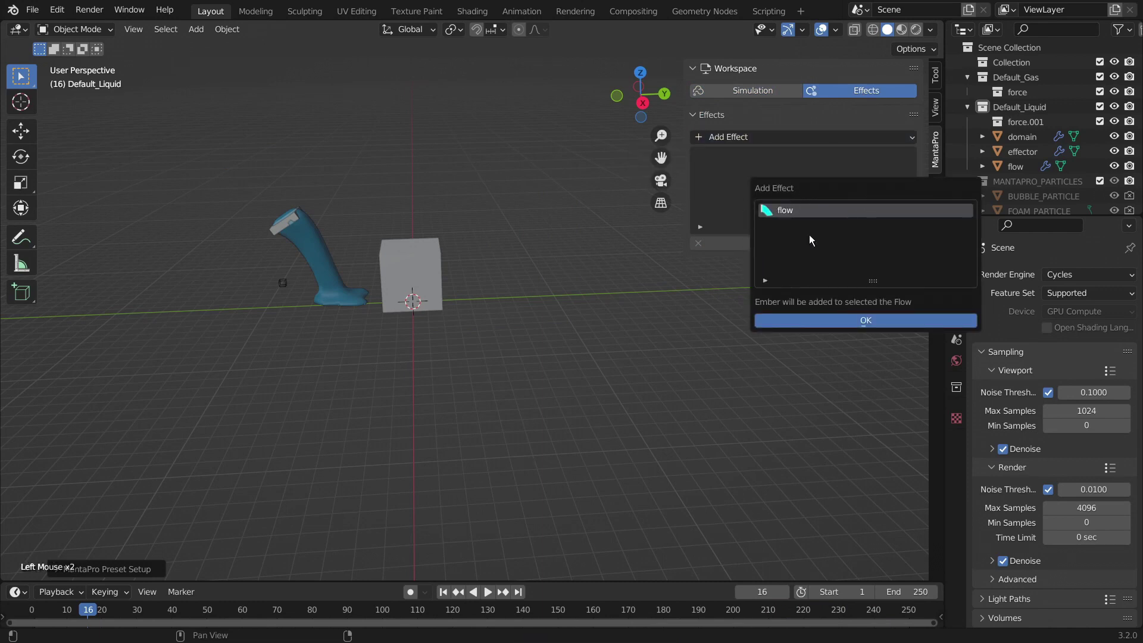
{"action": "left_click", "coordinate": [837, 318]}
Step: Inspect the flow object and the liquid stream pouring from it up close
{"action": "scroll", "coordinate": [367, 277], "scroll_direction": "up", "scroll_amount": 2}
{"action": "middle_click_drag", "start_coordinate": [367, 278], "coordinate": [481, 327], "text": "shift"}
{"action": "scroll", "coordinate": [227, 192], "scroll_direction": "up", "scroll_amount": 4}
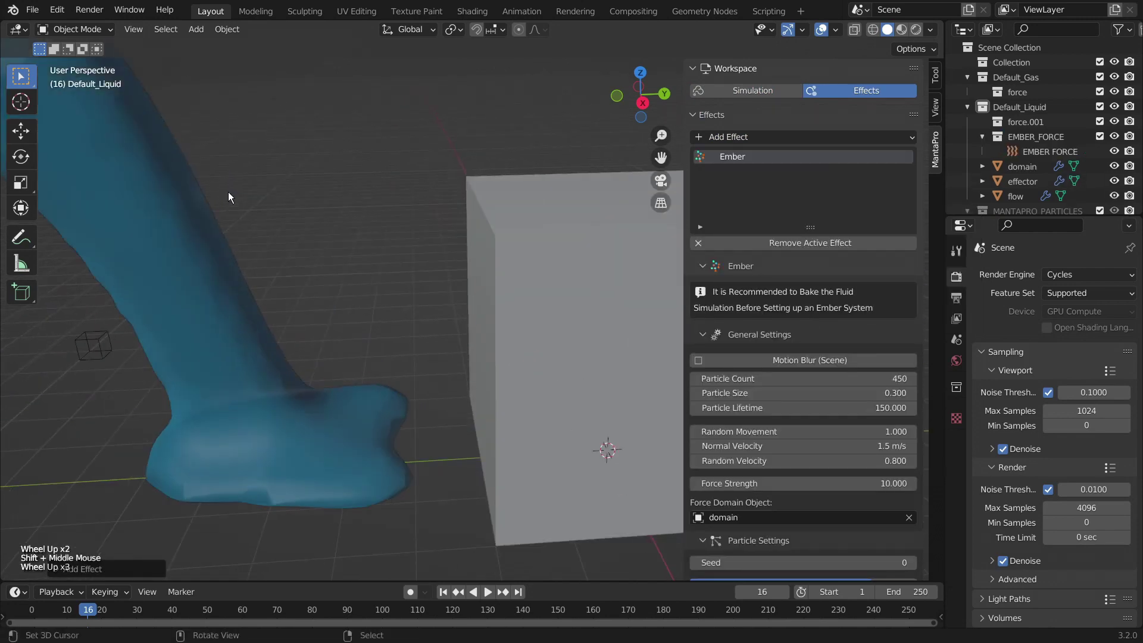
{"action": "middle_click_drag", "start_coordinate": [228, 191], "coordinate": [585, 384], "text": "shift"}
{"action": "scroll", "coordinate": [206, 115], "scroll_direction": "up", "scroll_amount": 2}
{"action": "middle_click_drag", "start_coordinate": [206, 116], "coordinate": [648, 406], "text": "shift"}
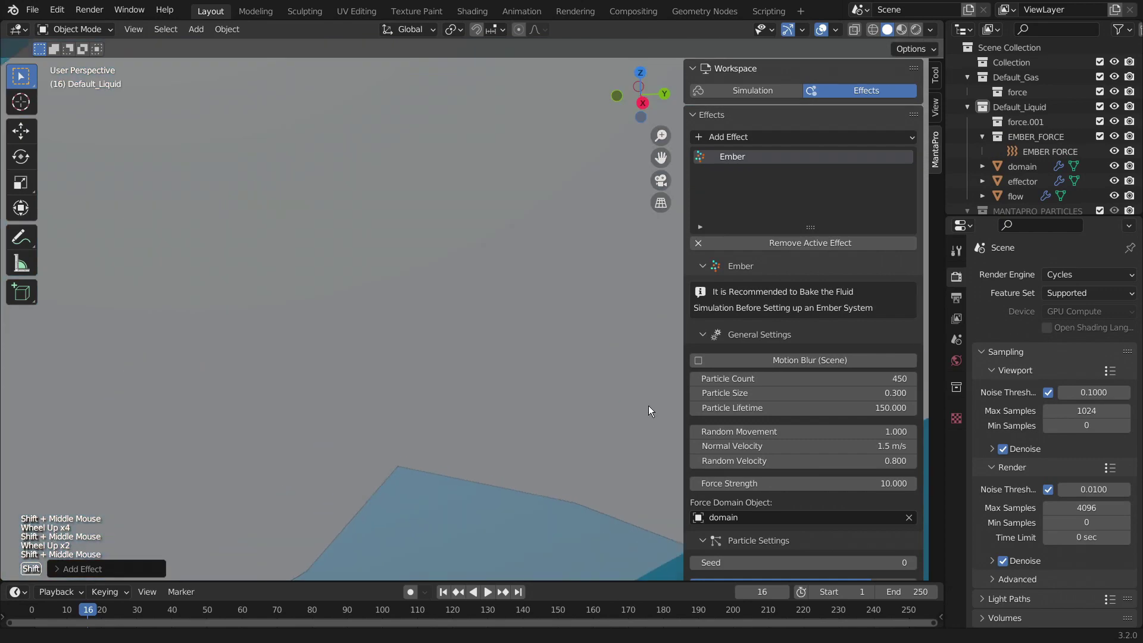
{"action": "scroll", "coordinate": [595, 445], "scroll_direction": "down", "scroll_amount": 1, "text": "shift"}
{"action": "scroll", "coordinate": [579, 440], "scroll_direction": "down", "scroll_amount": 3}
{"action": "middle_click_drag", "start_coordinate": [579, 440], "coordinate": [352, 213], "text": "shift"}
{"action": "scroll", "coordinate": [784, 442], "scroll_direction": "down", "scroll_amount": 5}
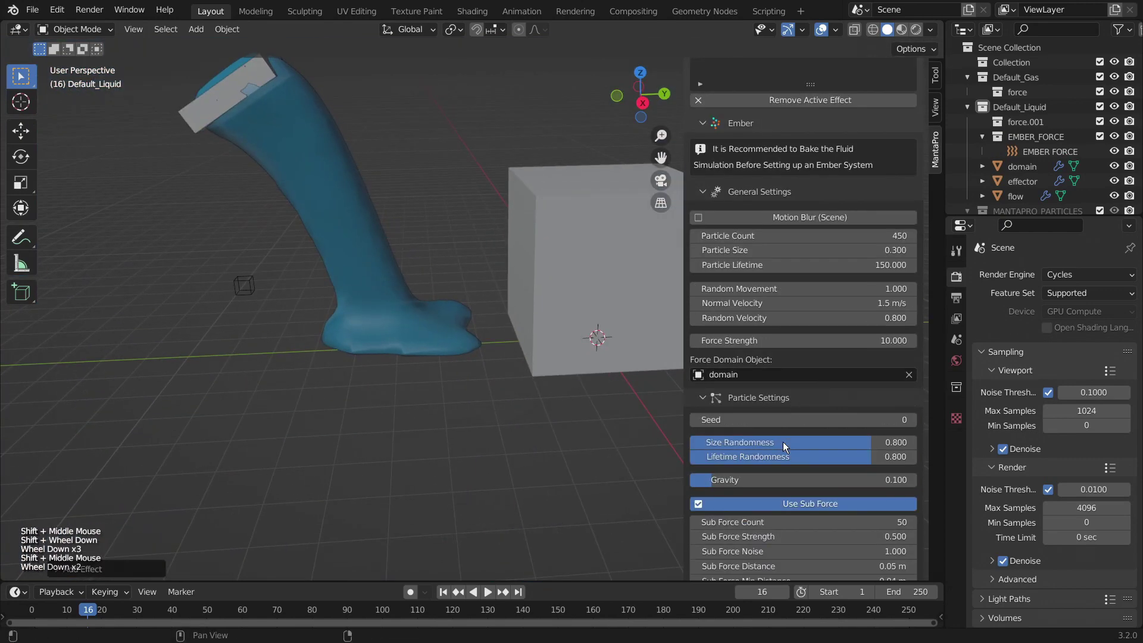
Step: Refresh the embers with Quick Toggle and play the animation to examine how they move around the liquid
{"action": "left_click", "coordinate": [794, 415]}
{"action": "scroll", "coordinate": [483, 326], "scroll_direction": "down", "scroll_amount": 2}
{"action": "middle_click_drag", "start_coordinate": [466, 306], "coordinate": [521, 327]}
{"action": "key", "text": "shift+space"}
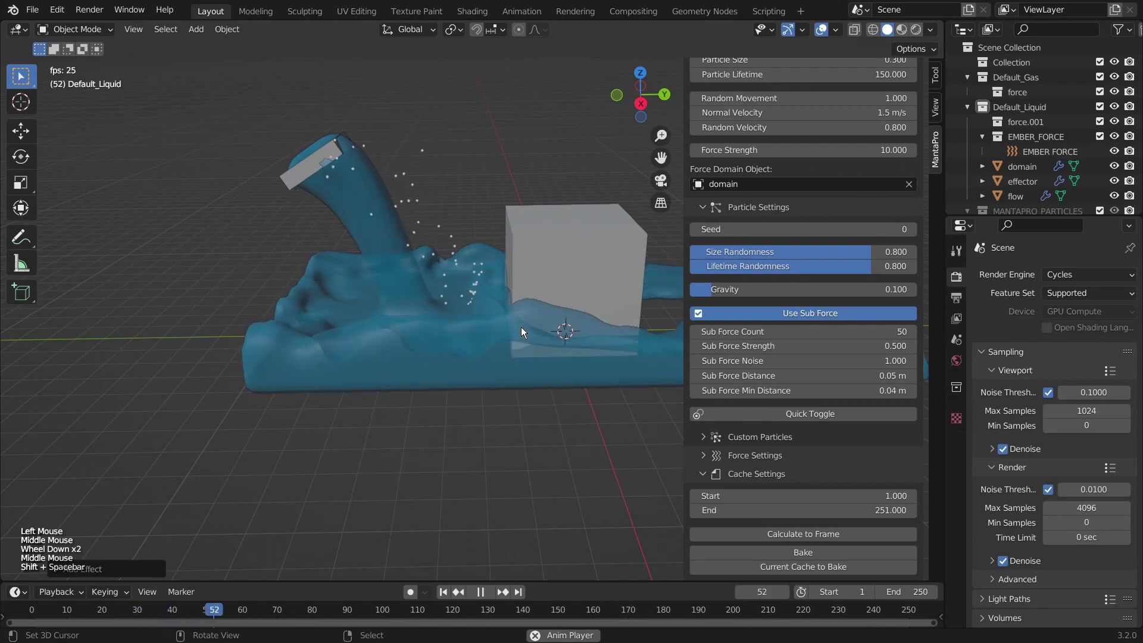
{"action": "scroll", "coordinate": [545, 356], "scroll_direction": "down", "scroll_amount": 2}
{"action": "scroll", "coordinate": [524, 333], "scroll_direction": "up", "scroll_amount": 3}
{"action": "scroll", "coordinate": [480, 324], "scroll_direction": "up", "scroll_amount": 2}
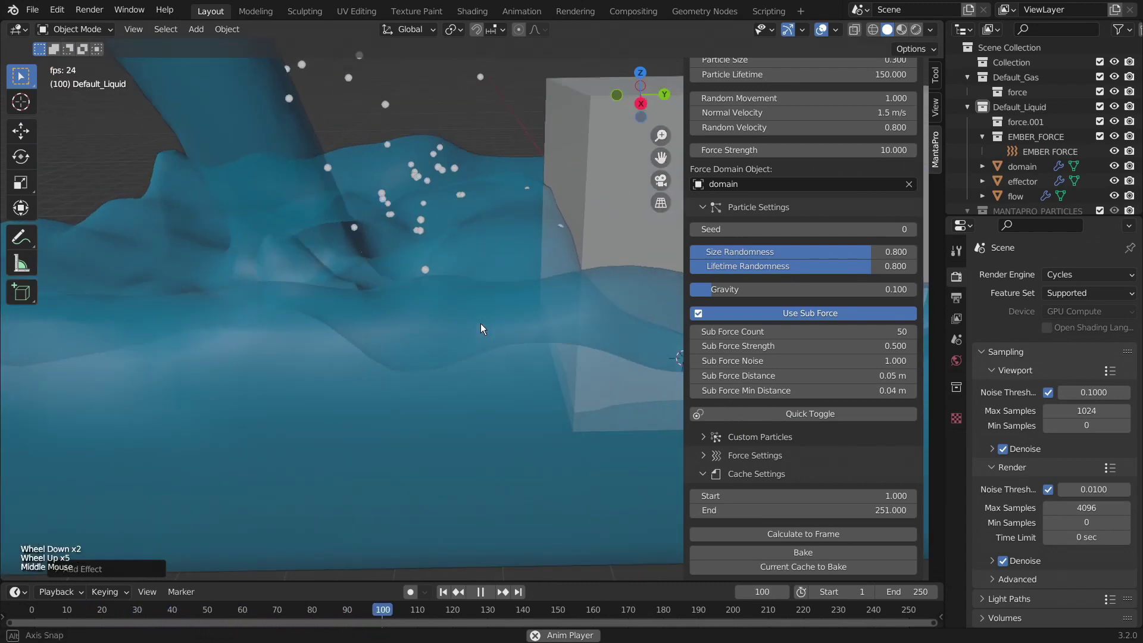
{"action": "mouse_move", "coordinate": [481, 323]}
{"action": "middle_mouse_down"}
{"action": "mouse_move", "coordinate": [530, 298]}
{"action": "mouse_move", "coordinate": [480, 313]}
{"action": "middle_mouse_up"}
{"action": "scroll", "coordinate": [398, 255], "scroll_direction": "down", "scroll_amount": 2}
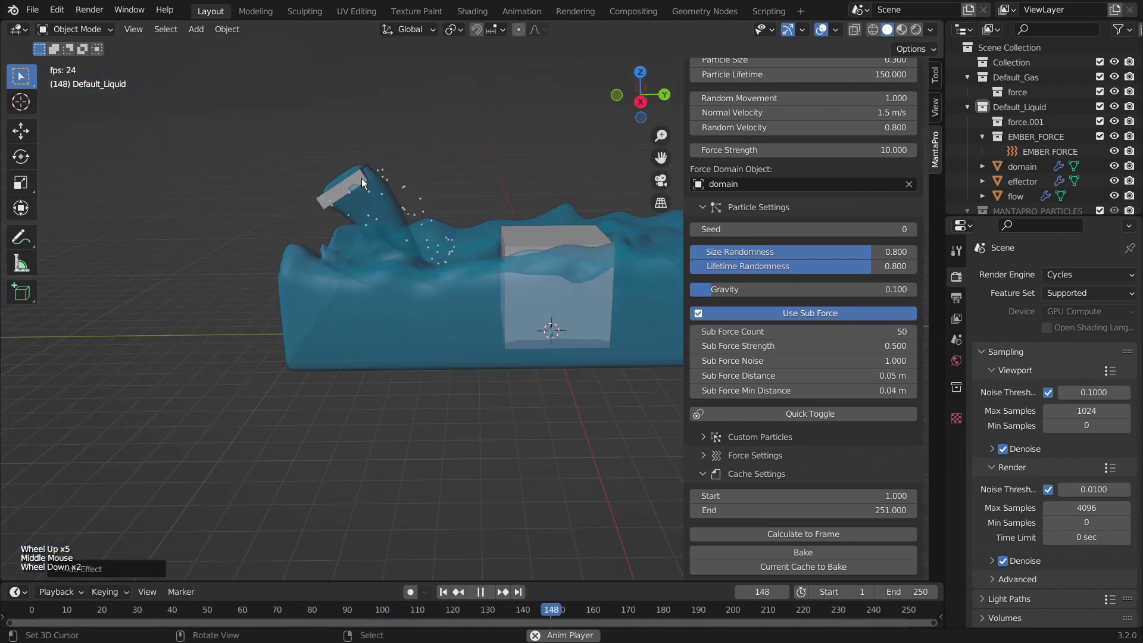
{"action": "scroll", "coordinate": [455, 309], "scroll_direction": "up", "scroll_amount": 2}
{"action": "scroll", "coordinate": [454, 304], "scroll_direction": "down", "scroll_amount": 2}
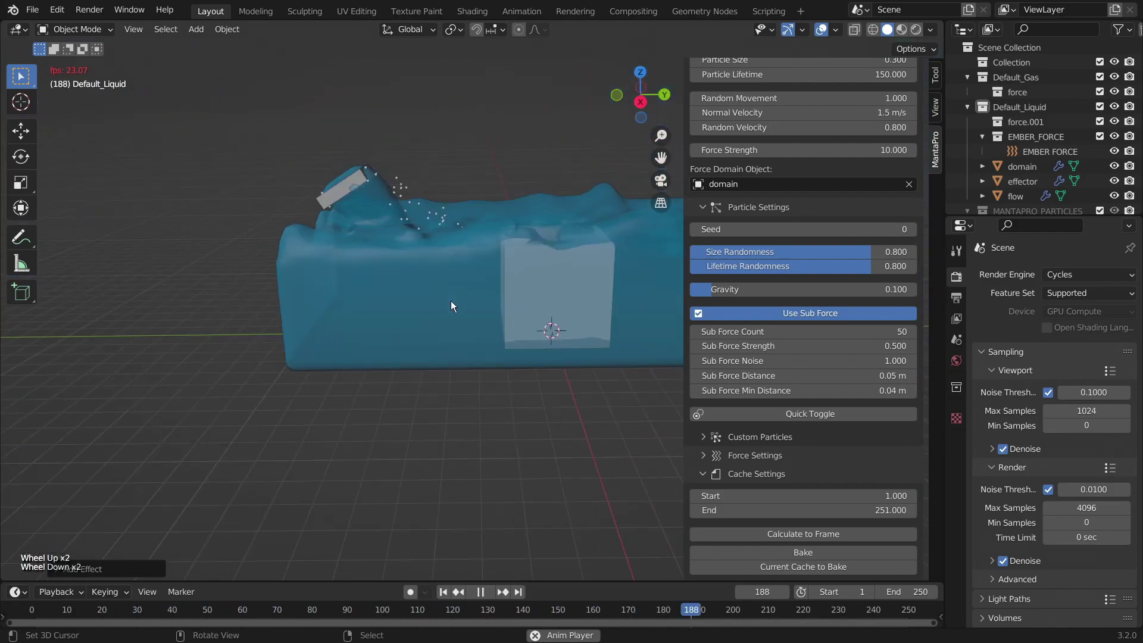
Step: Examine the embers inside the liquid mesh in wireframe shading while the animation plays, and stop playback
{"action": "key", "text": "shift+z"}
{"action": "scroll", "coordinate": [453, 303], "scroll_direction": "up", "scroll_amount": 2}
{"action": "scroll", "coordinate": [452, 303], "scroll_direction": "down", "scroll_amount": 2}
{"action": "middle_click_drag", "start_coordinate": [452, 302], "coordinate": [483, 287]}
{"action": "middle_click_drag", "start_coordinate": [554, 331], "coordinate": [559, 405]}
{"action": "scroll", "coordinate": [549, 323], "scroll_direction": "up", "scroll_amount": 2}
{"action": "scroll", "coordinate": [559, 381], "scroll_direction": "down", "scroll_amount": 3}
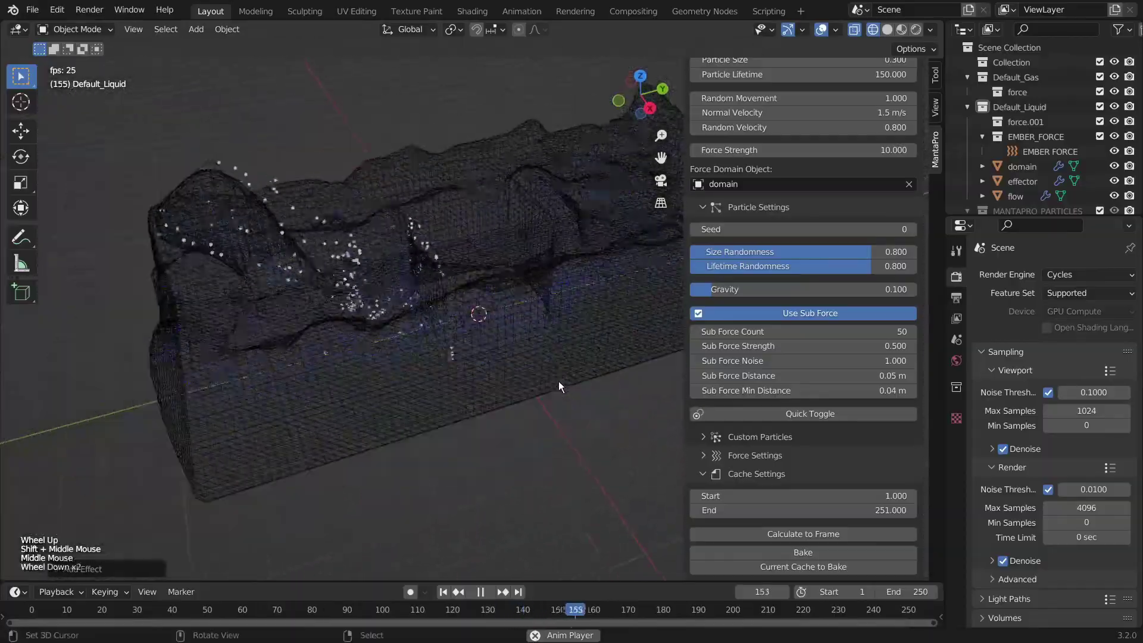
{"action": "scroll", "coordinate": [522, 346], "scroll_direction": "up", "scroll_amount": 3}
{"action": "middle_click_drag", "start_coordinate": [521, 346], "coordinate": [531, 289]}
{"action": "scroll", "coordinate": [448, 300], "scroll_direction": "down", "scroll_amount": 2}
{"action": "scroll", "coordinate": [530, 290], "scroll_direction": "up", "scroll_amount": 1}
{"action": "scroll", "coordinate": [434, 363], "scroll_direction": "up", "scroll_amount": 4}
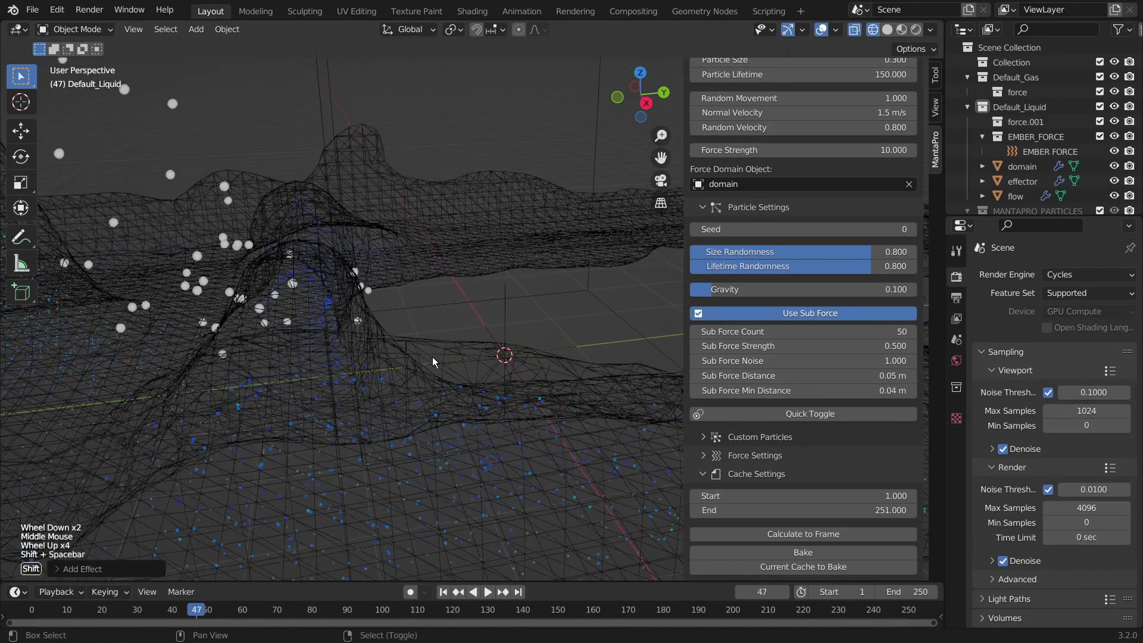
{"action": "key", "text": "shift+space"}
Step: Go to frame 154 and display the liquid and its embers in rendered shading
{"action": "key", "text": "z"}
{"action": "scroll", "coordinate": [530, 362], "scroll_direction": "down", "scroll_amount": 3}
{"action": "middle_click_drag", "start_coordinate": [466, 356], "coordinate": [476, 364]}
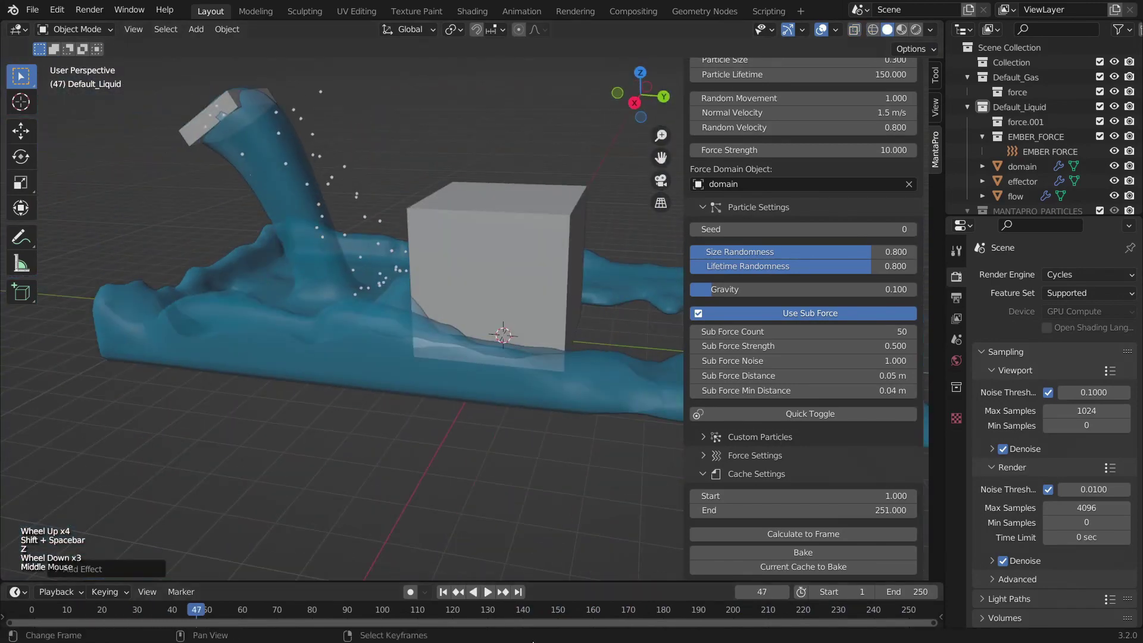
{"action": "left_click_drag", "start_coordinate": [567, 612], "coordinate": [572, 614]}
{"action": "key", "text": "z"}
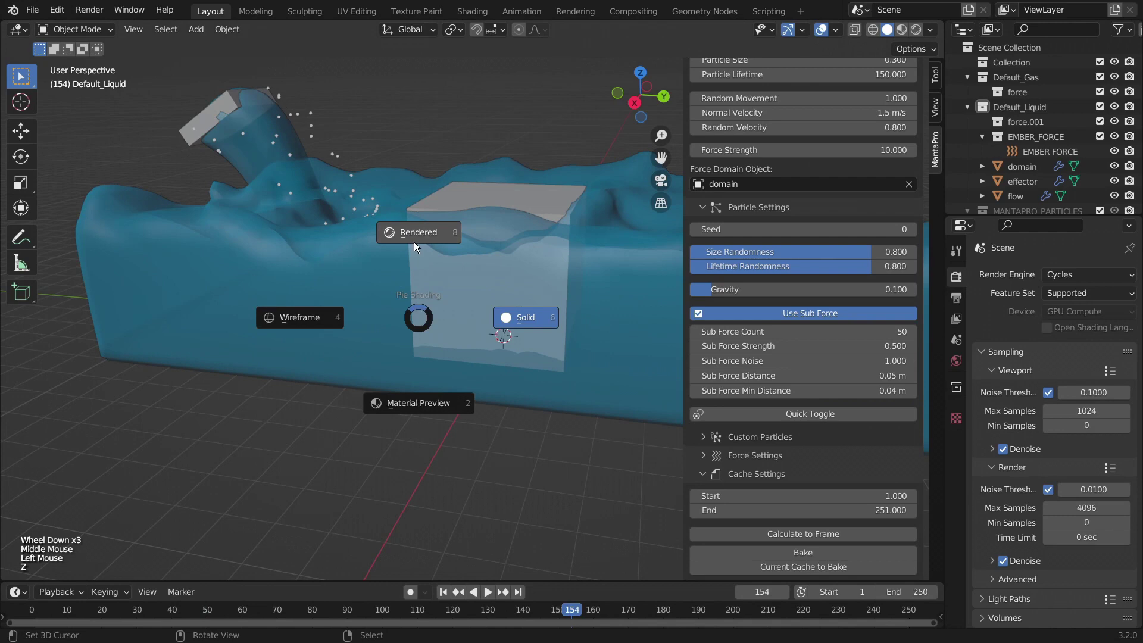
{"action": "scroll", "coordinate": [338, 267], "scroll_direction": "down", "scroll_amount": 2}
{"action": "scroll", "coordinate": [338, 266], "scroll_direction": "up", "scroll_amount": 2}
{"action": "scroll", "coordinate": [338, 267], "scroll_direction": "down", "scroll_amount": 2}
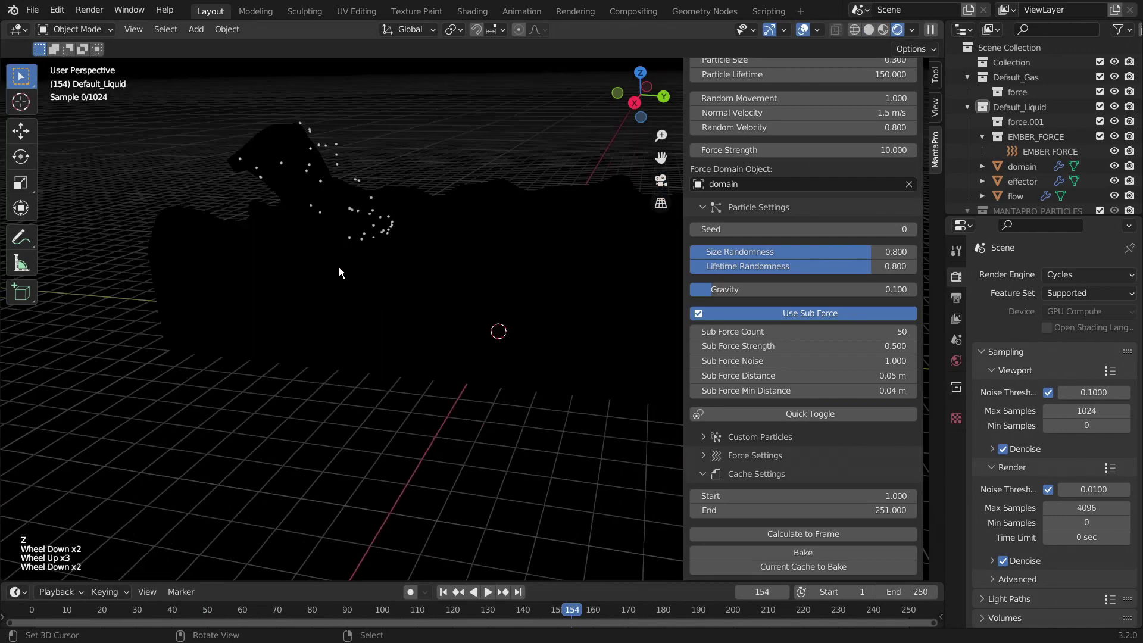
{"action": "scroll", "coordinate": [338, 267], "scroll_direction": "up", "scroll_amount": 2}
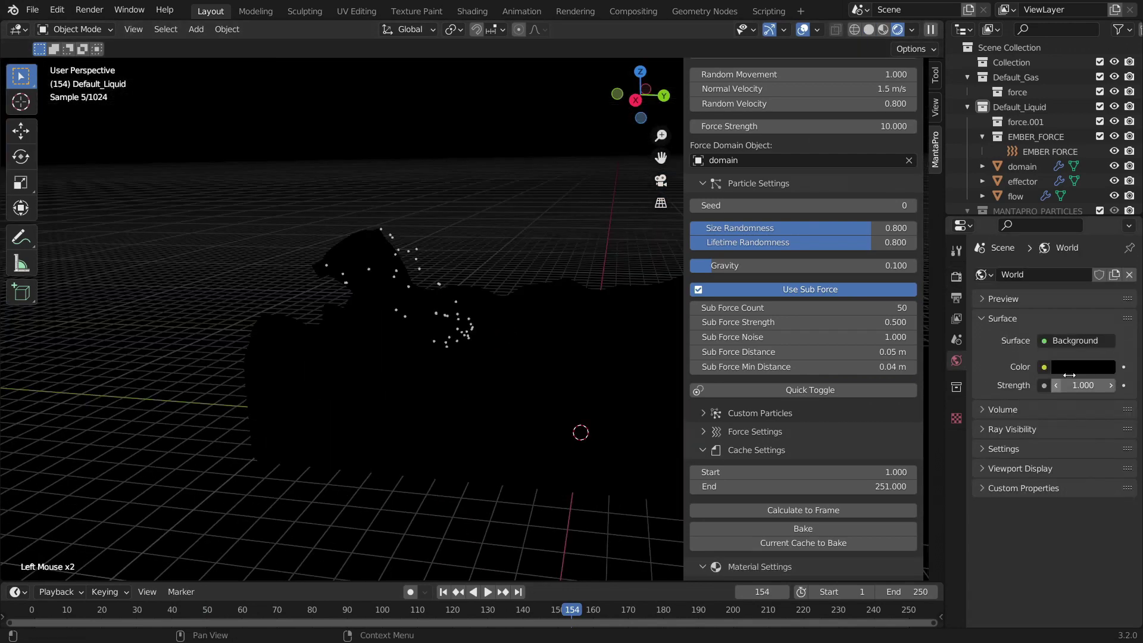
Step: Brighten the world background color to a grey with value 0.166 and refresh the embers with Quick Toggle
{"action": "left_click", "coordinate": [1072, 368]}
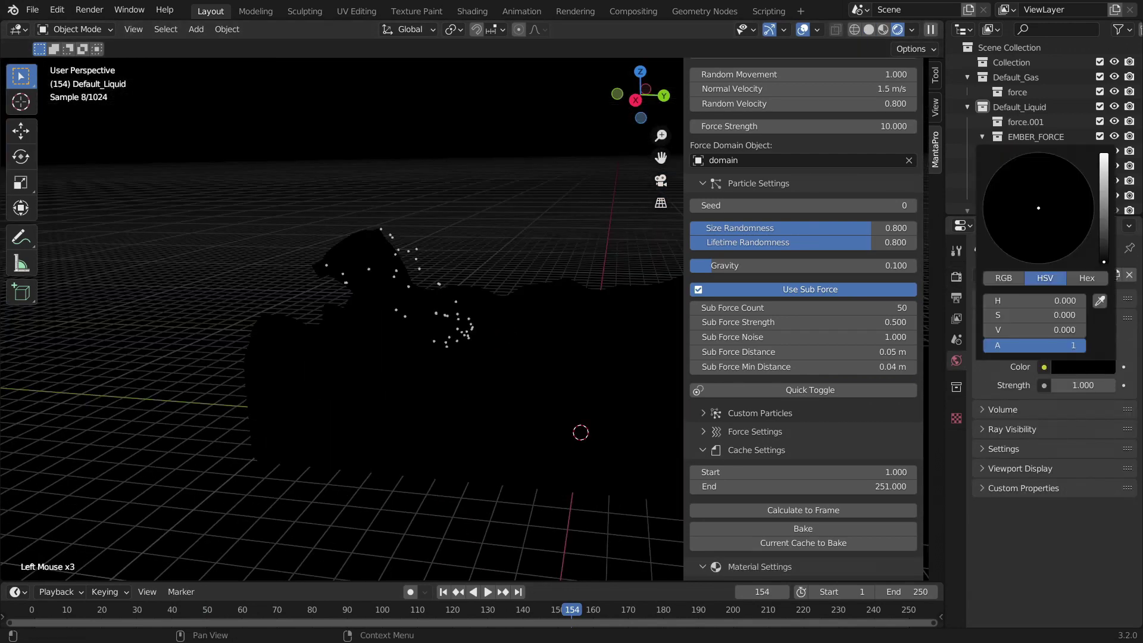
{"action": "left_click_drag", "start_coordinate": [1104, 261], "coordinate": [1104, 214]}
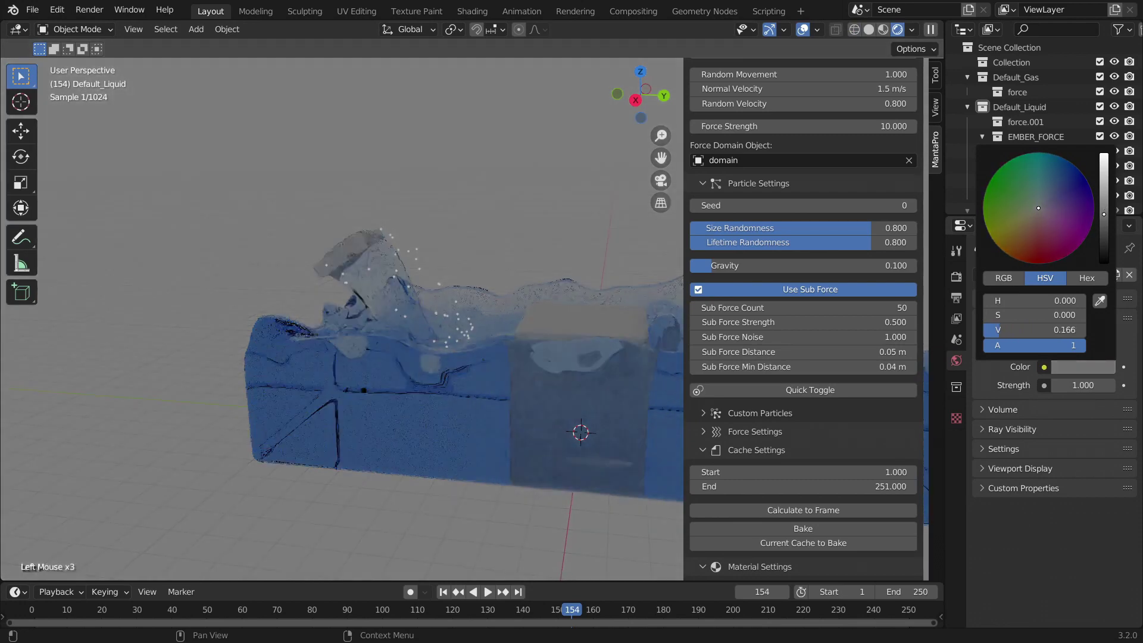
{"action": "left_click", "coordinate": [810, 390]}
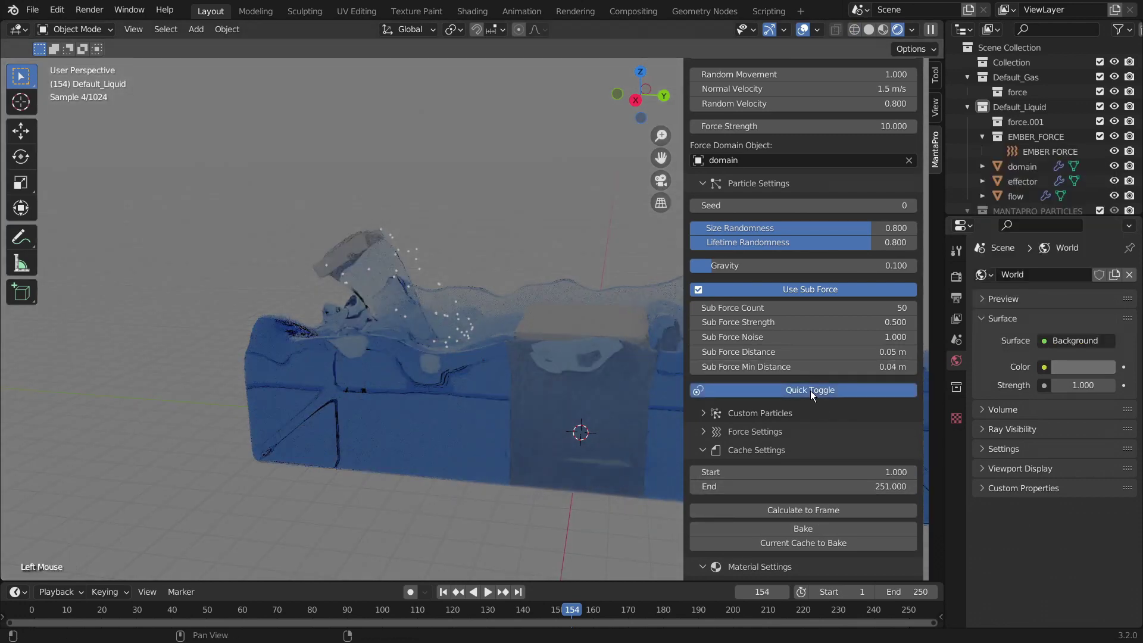
{"action": "middle_click_drag", "start_coordinate": [396, 456], "coordinate": [362, 329]}
{"action": "scroll", "coordinate": [471, 492], "scroll_direction": "up", "scroll_amount": 2}
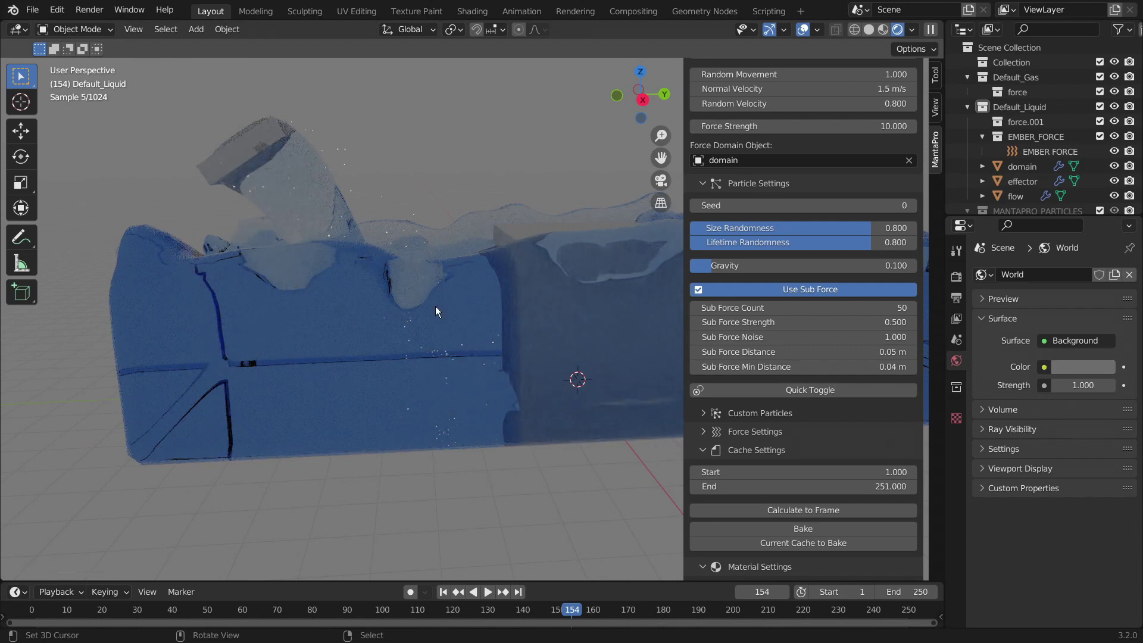
Step: Set the ember material's Color Fade Strength to 0.02 and its Emission Strength to 10.5
{"action": "scroll", "coordinate": [739, 417], "scroll_direction": "down", "scroll_amount": 4}
{"action": "left_click", "coordinate": [739, 518]}
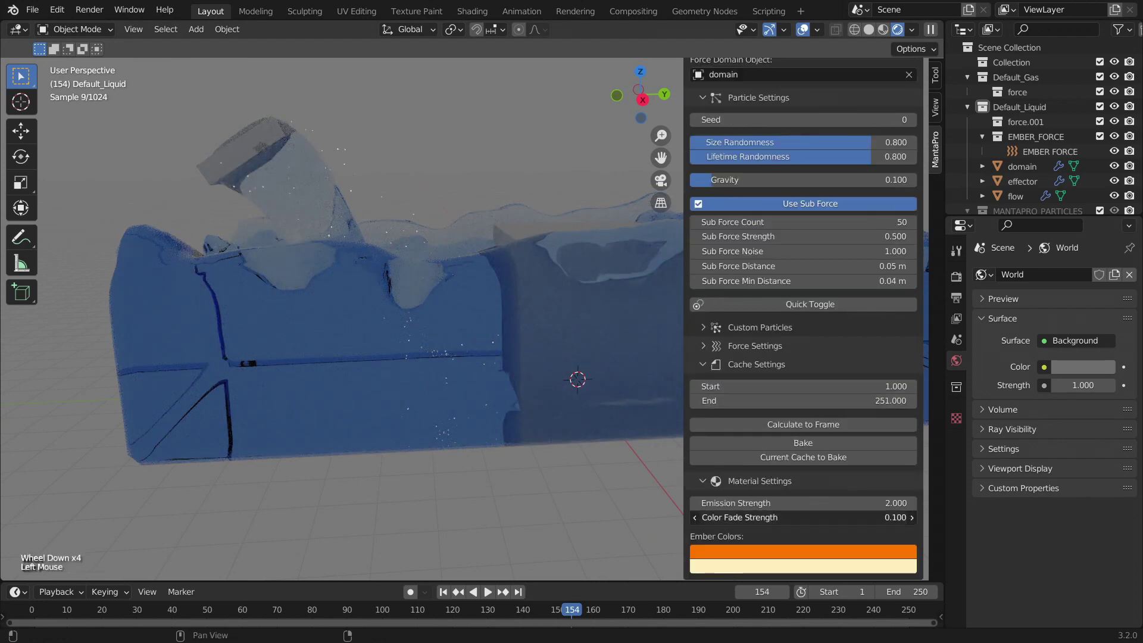
{"action": "type", "text": "0.102"}
{"action": "key", "text": "Return"}
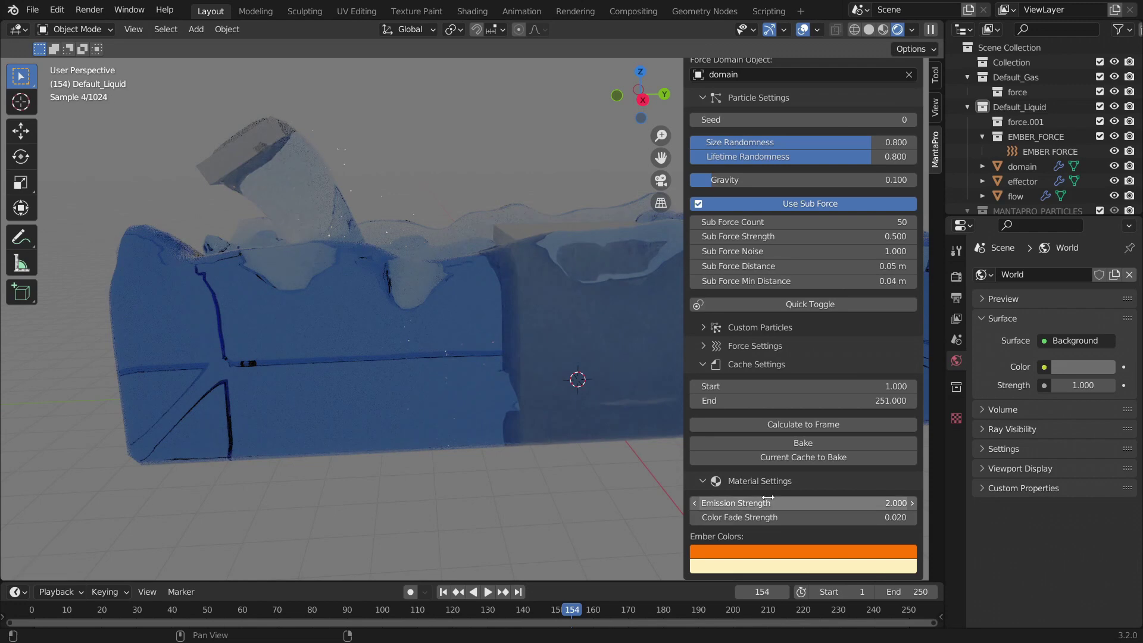
{"action": "left_click_drag", "start_coordinate": [764, 503], "coordinate": [882, 503]}
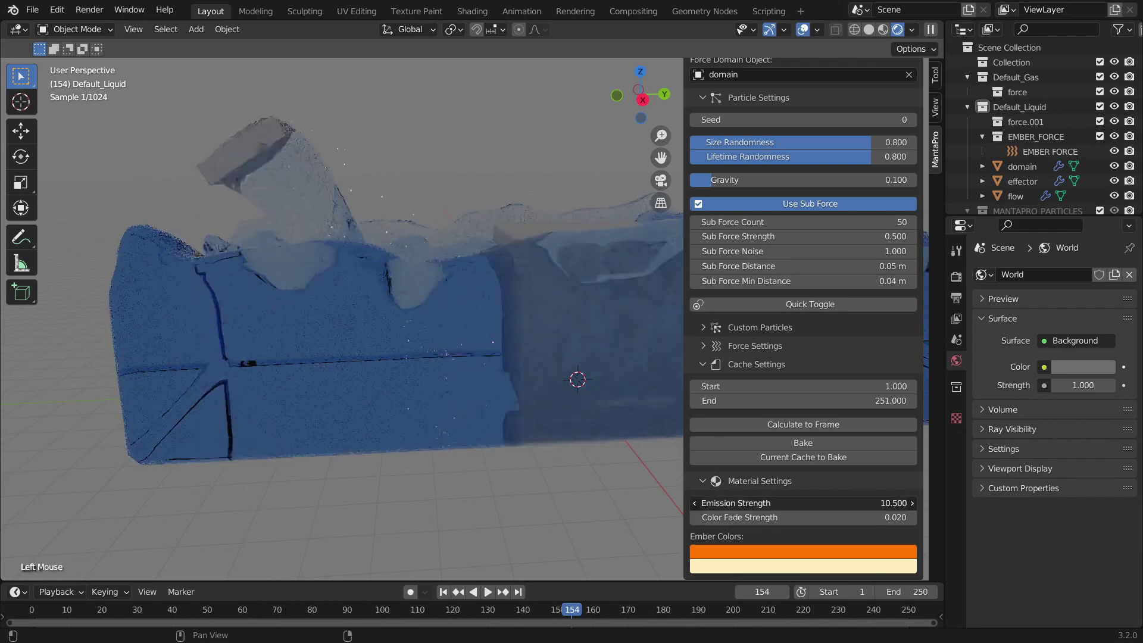
Step: Change the first ember color to bright green and the second one to deep blue
{"action": "scroll", "coordinate": [752, 552], "scroll_direction": "down", "scroll_amount": 3}
{"action": "left_click", "coordinate": [760, 550]}
{"action": "left_click_drag", "start_coordinate": [756, 347], "coordinate": [703, 367]}
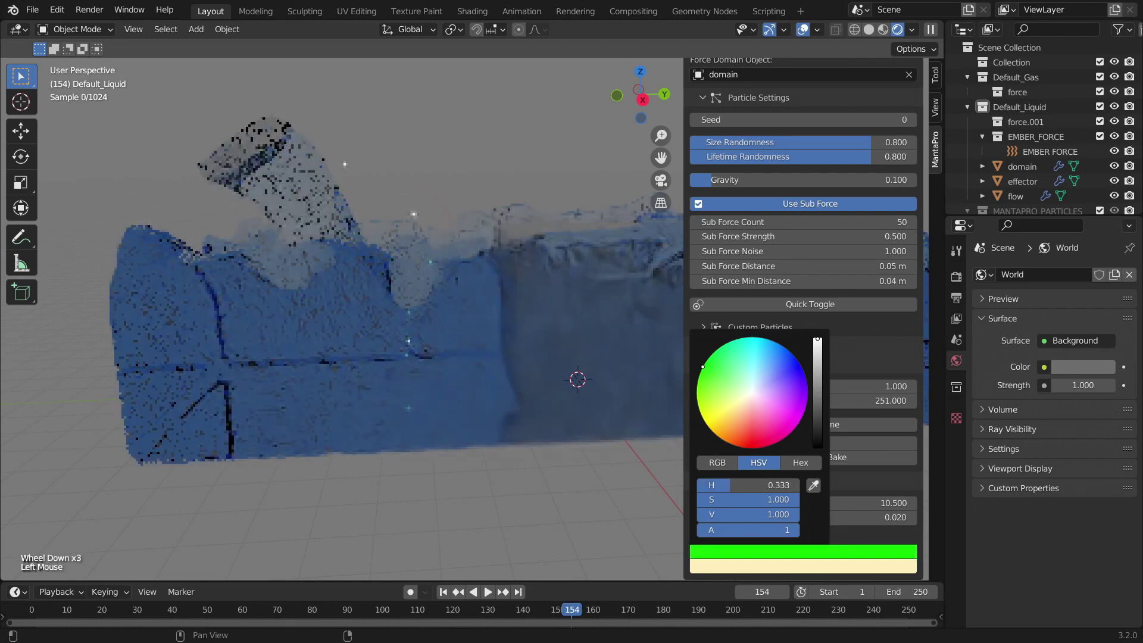
{"action": "left_click", "coordinate": [774, 553]}
{"action": "left_click", "coordinate": [735, 408]}
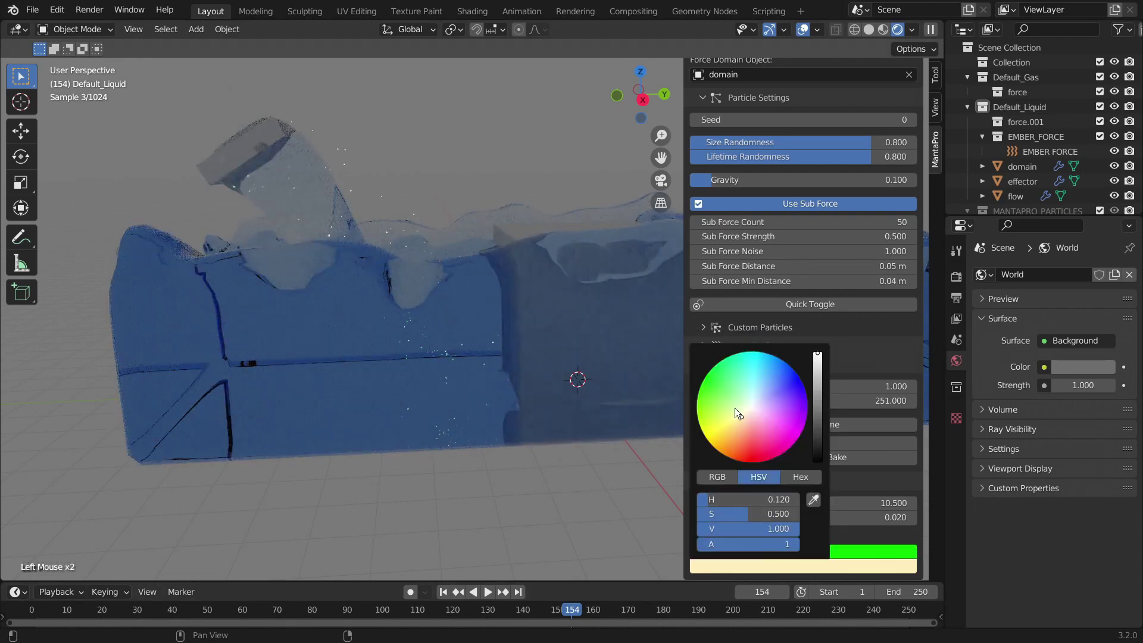
{"action": "mouse_move", "coordinate": [735, 409]}
{"action": "left_mouse_down"}
{"action": "mouse_move", "coordinate": [779, 358]}
{"action": "mouse_move", "coordinate": [804, 388]}
{"action": "left_mouse_up"}
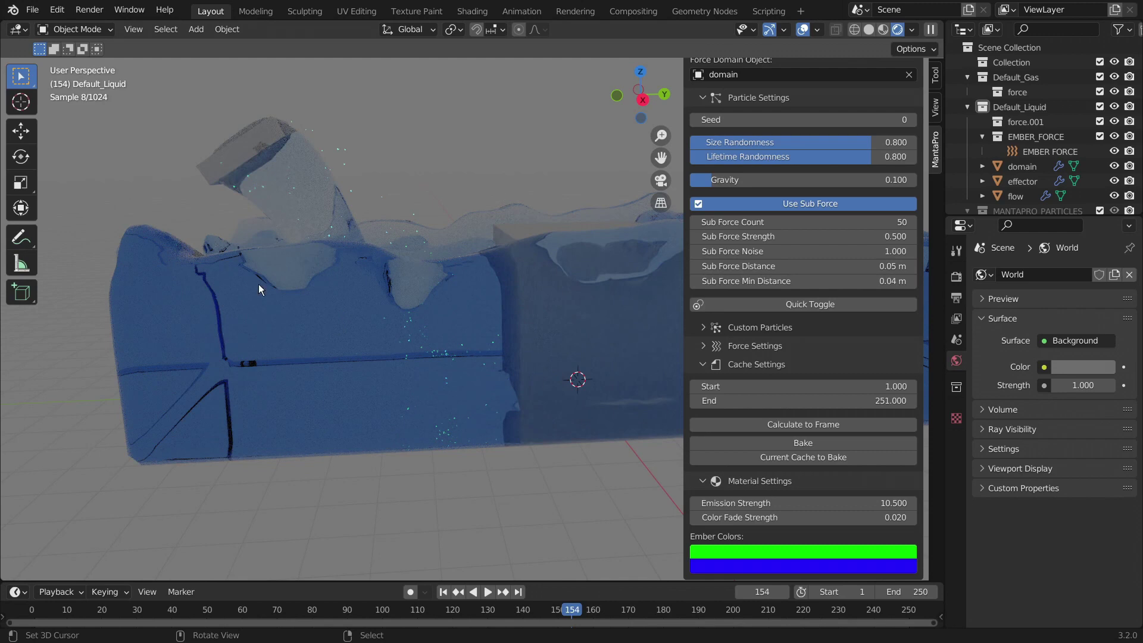
Step: Check the recolored embers across the whole liquid domain and remove the Ember effect from the scene
{"action": "scroll", "coordinate": [378, 415], "scroll_direction": "down", "scroll_amount": 3}
{"action": "scroll", "coordinate": [459, 409], "scroll_direction": "up", "scroll_amount": 1}
{"action": "scroll", "coordinate": [527, 304], "scroll_direction": "down", "scroll_amount": 2}
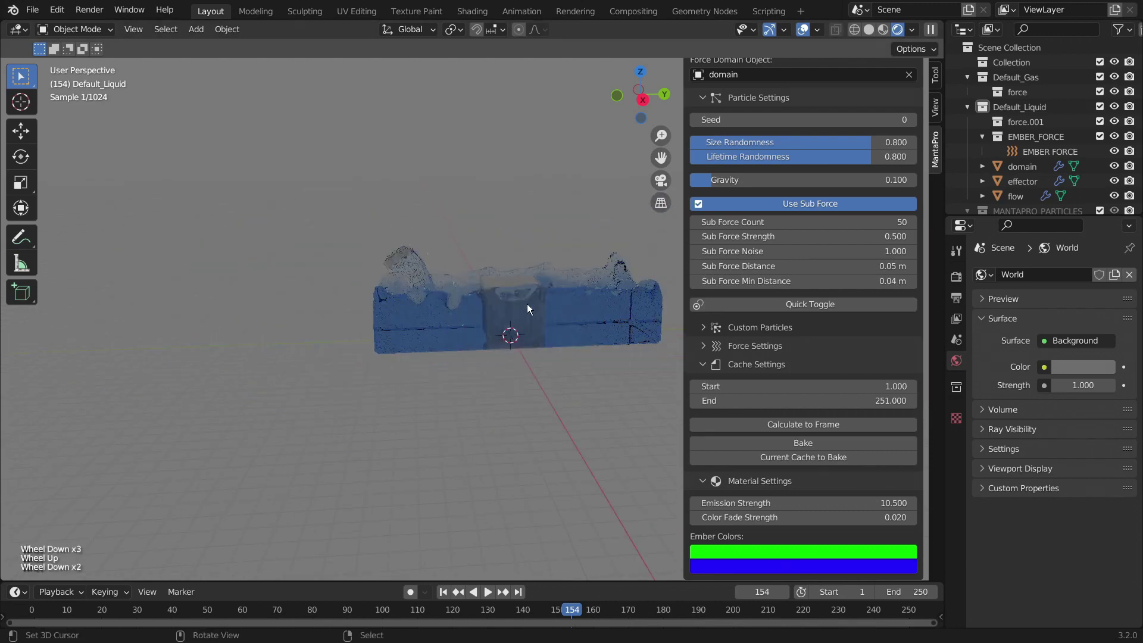
{"action": "middle_click_drag", "start_coordinate": [527, 304], "coordinate": [465, 334], "text": "shift"}
{"action": "scroll", "coordinate": [436, 348], "scroll_direction": "up", "scroll_amount": 2}
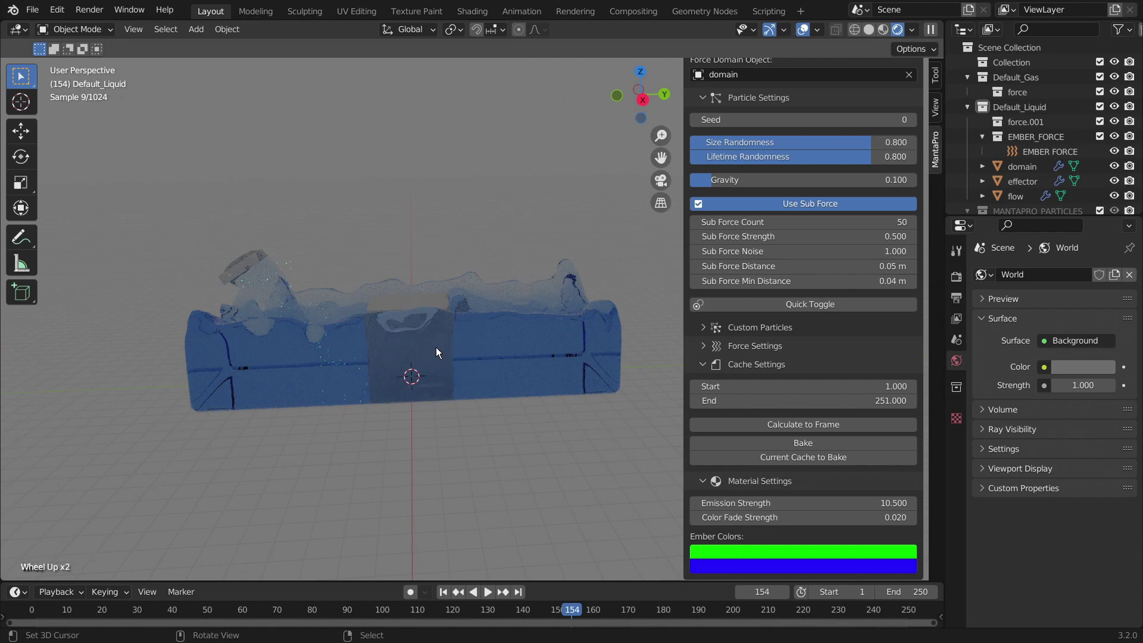
{"action": "scroll", "coordinate": [820, 330], "scroll_direction": "up", "scroll_amount": 6}
{"action": "left_click", "coordinate": [844, 245]}
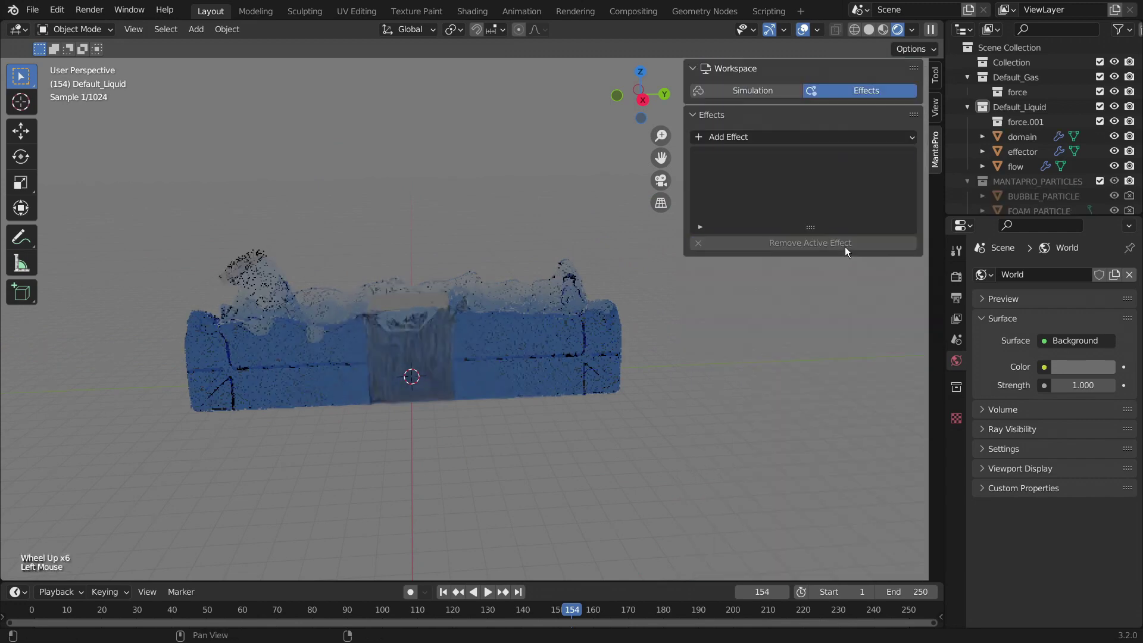